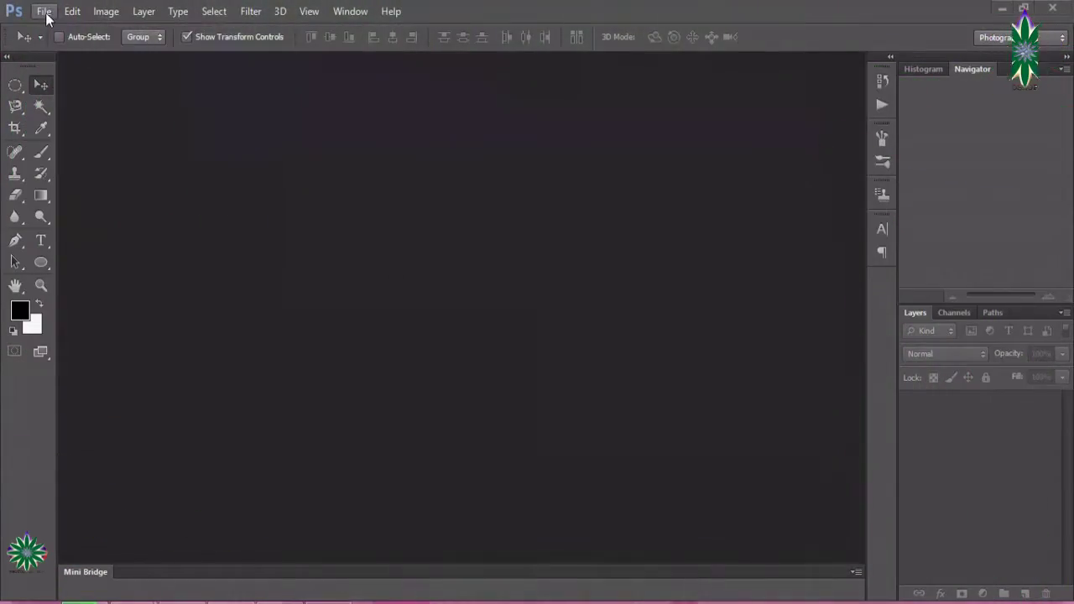
Open the purple butterfly screenshot as a document.
click(42, 12)
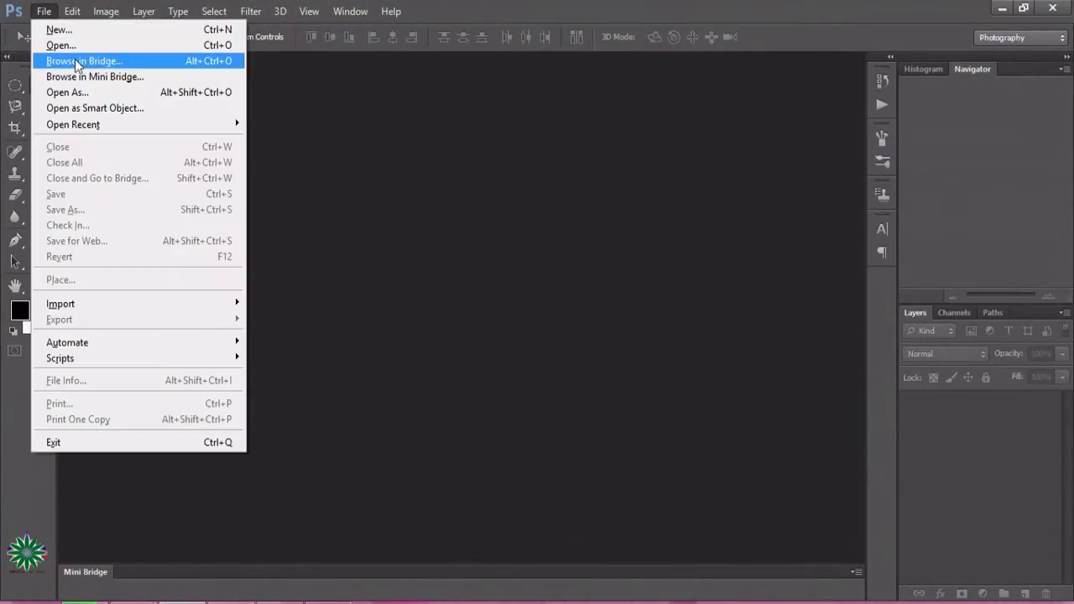
click(60, 45)
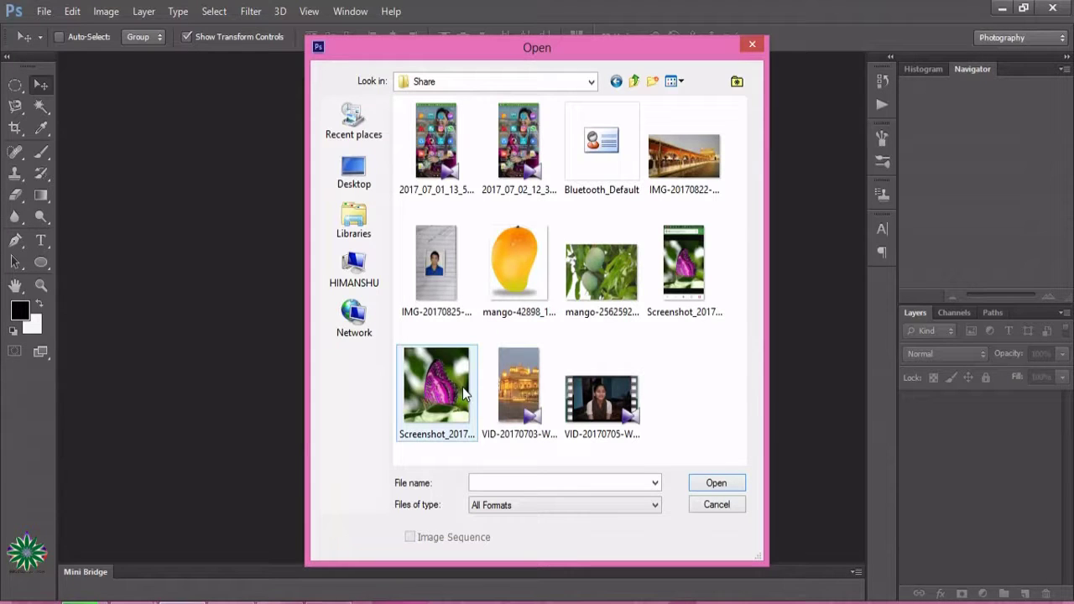
click(464, 394)
click(710, 483)
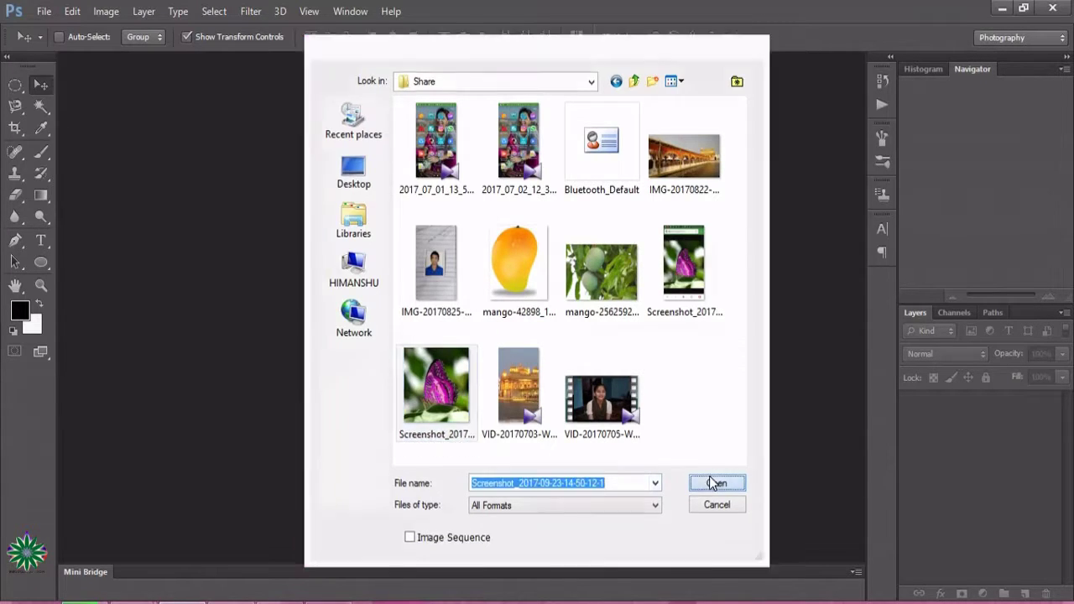
Open the orange monarch butterfly screenshot from the Desktop as a second document.
key(ctrl+o)
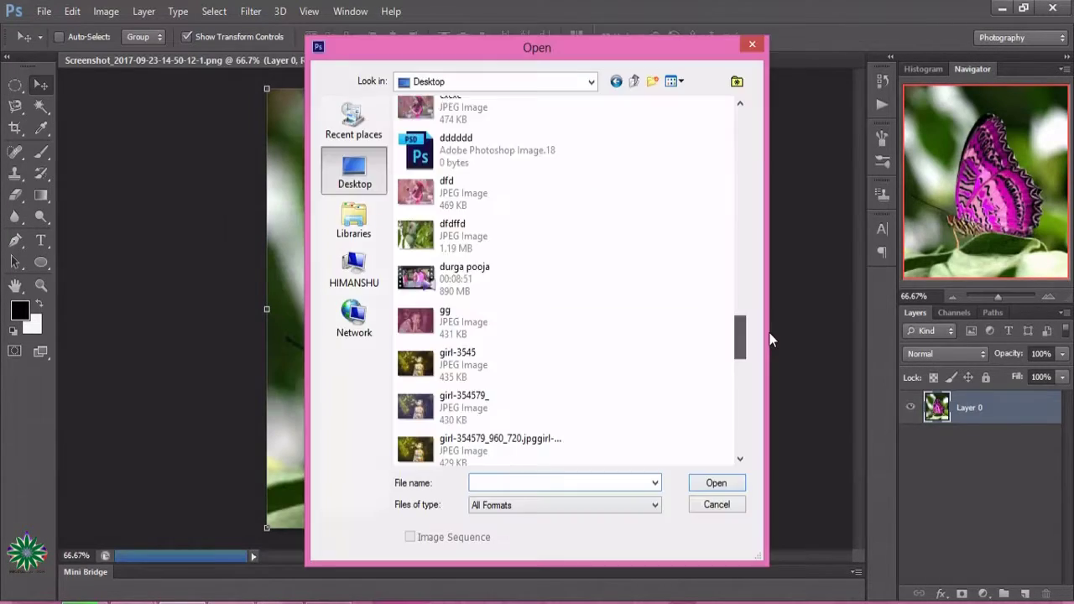
drag(772, 340, 773, 369)
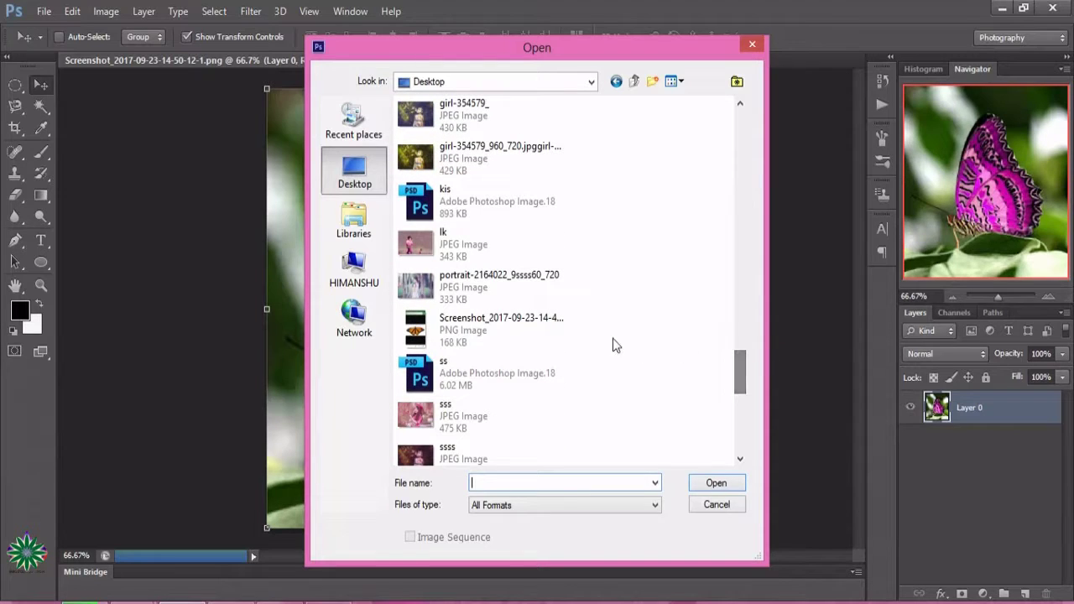
double_click(564, 326)
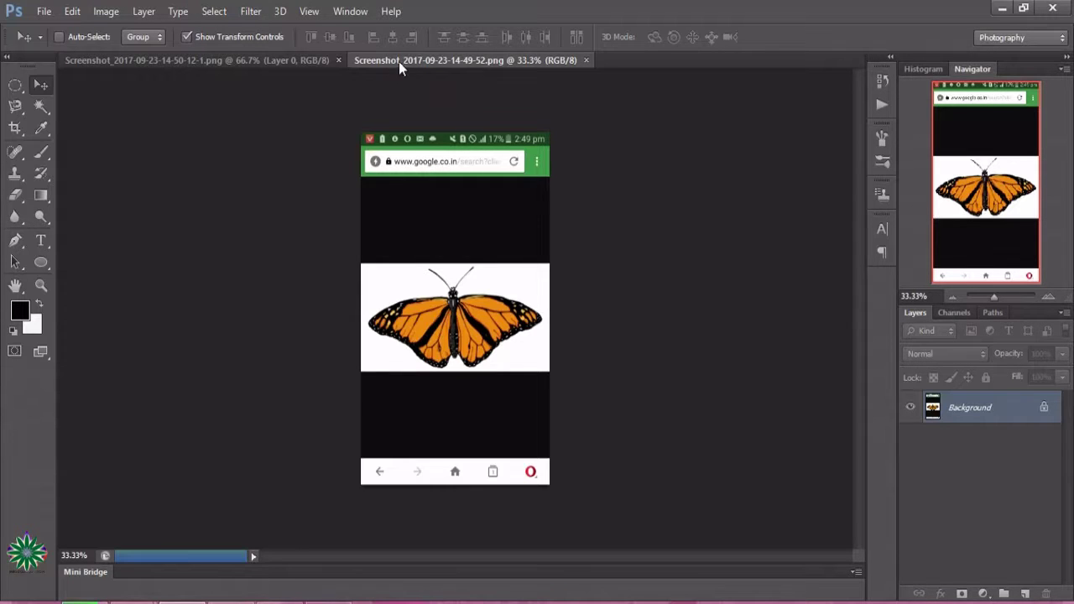
Zoom the monarch butterfly document to 200% and pan toward its wing.
click(298, 64)
click(421, 60)
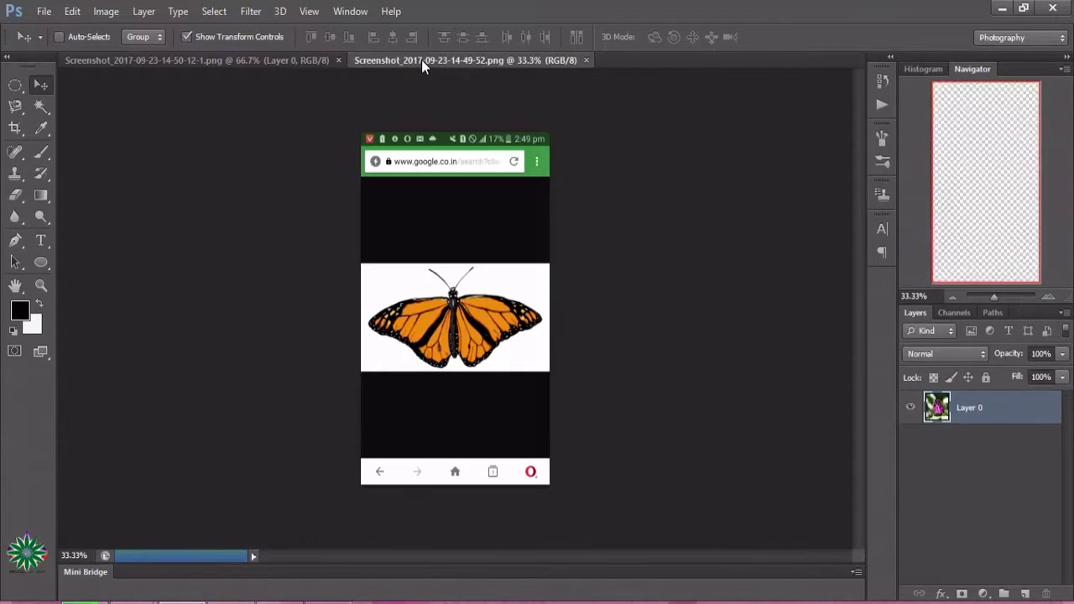
click(40, 262)
click(41, 285)
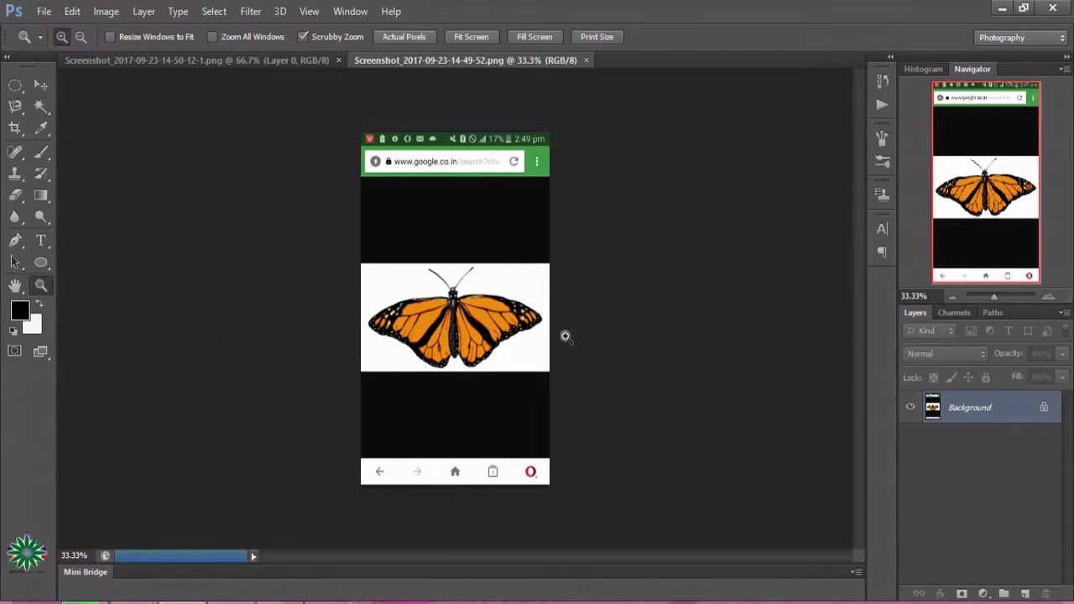
click(543, 337)
click(543, 337)
click(543, 337)
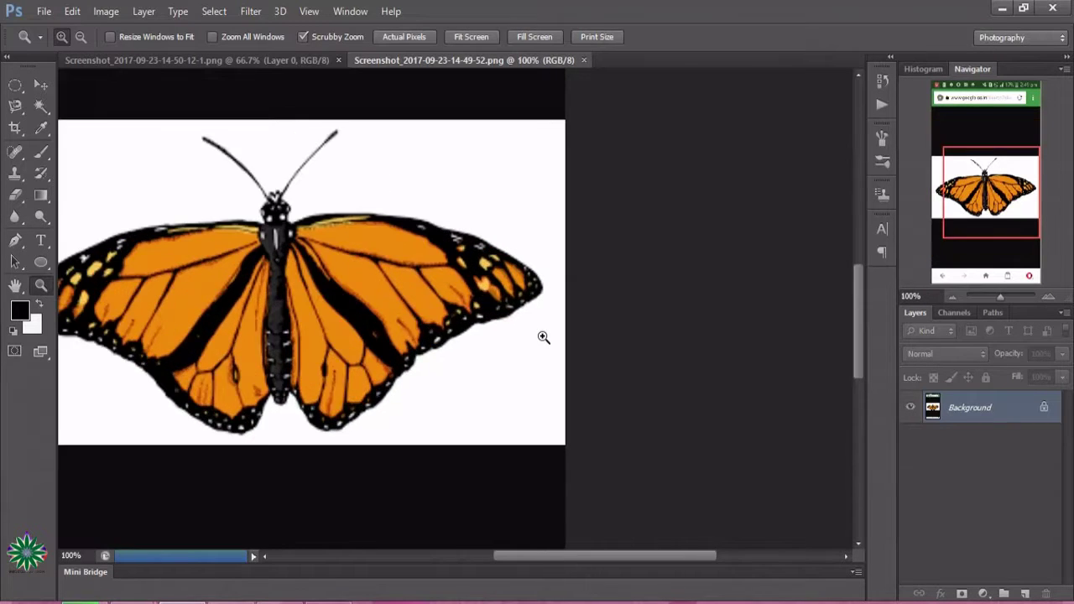
click(543, 337)
drag(628, 557, 503, 557)
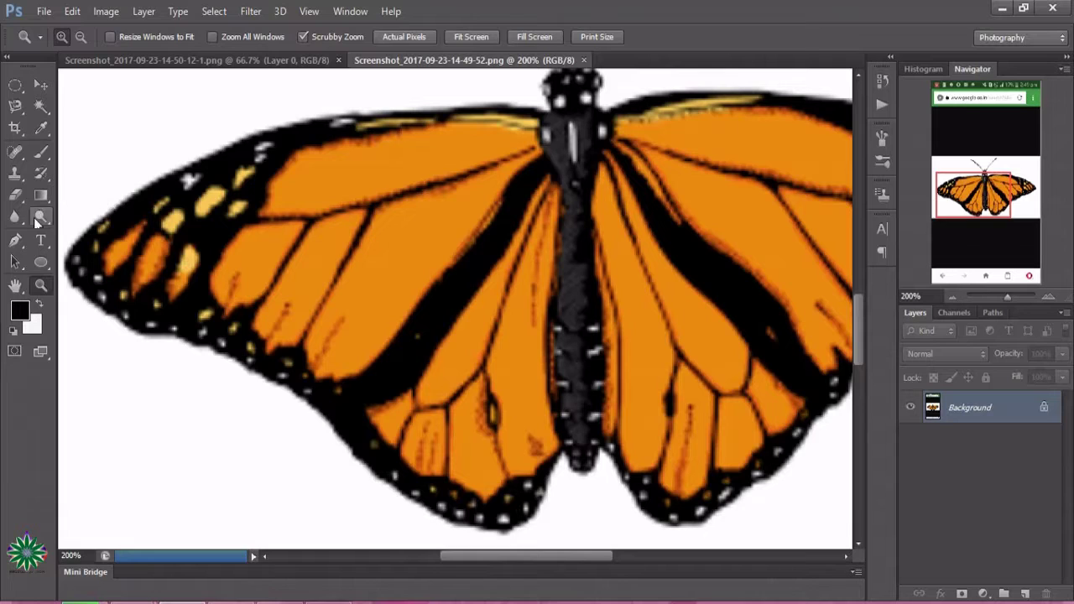
Start a pen path at the monarch's left wing tip and trace its lower wing edge.
click(15, 240)
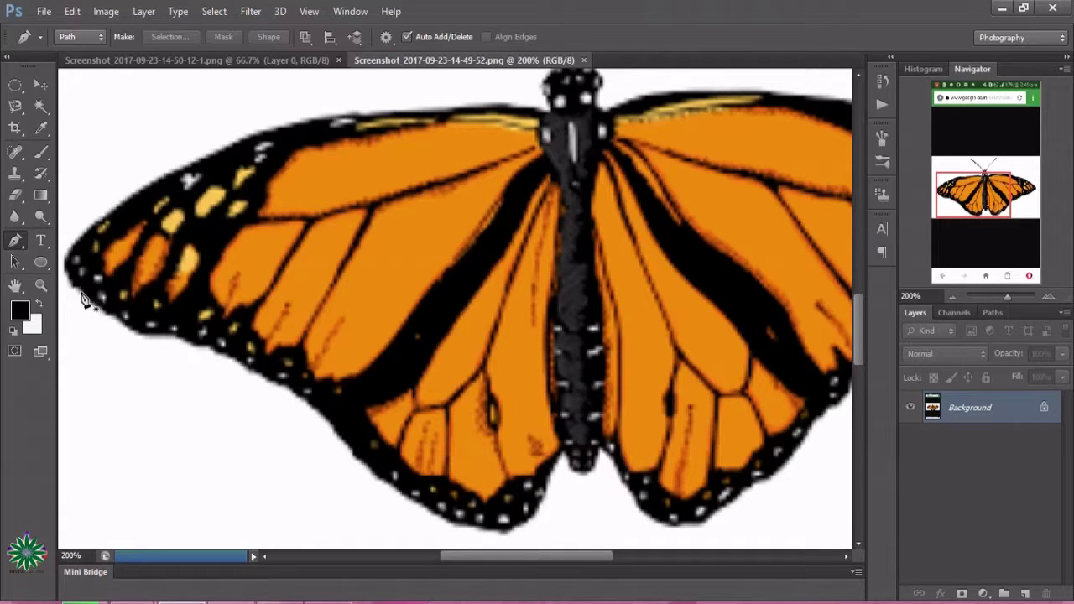
click(80, 295)
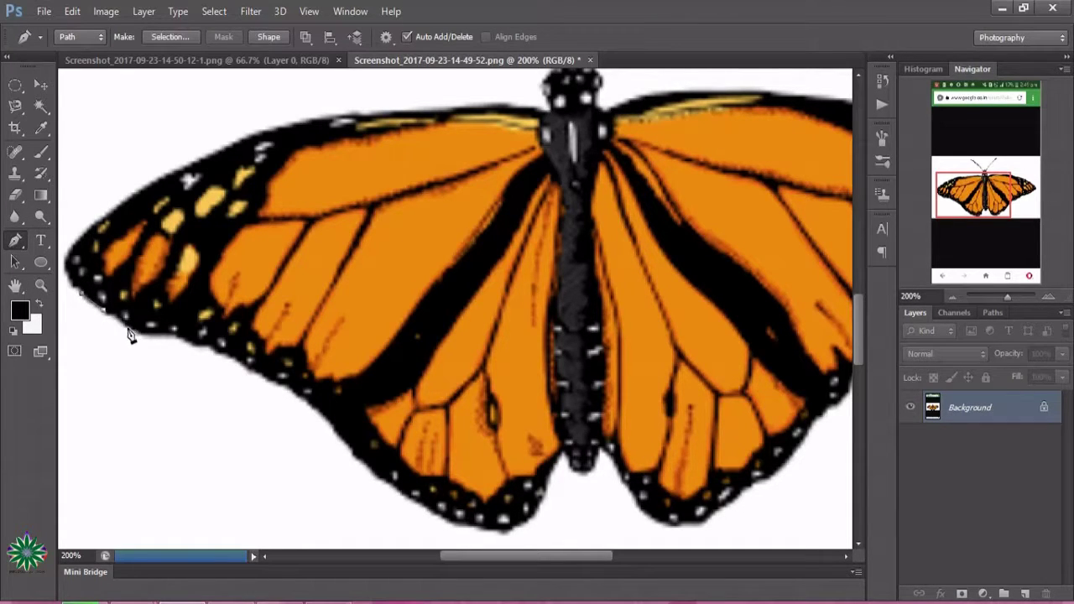
click(128, 330)
click(179, 337)
click(199, 344)
click(217, 352)
click(235, 360)
click(254, 371)
click(276, 383)
click(306, 399)
Trace the path down the left hindwing and along its bottom to the body.
click(328, 423)
click(348, 443)
click(365, 465)
click(386, 486)
click(435, 516)
click(470, 529)
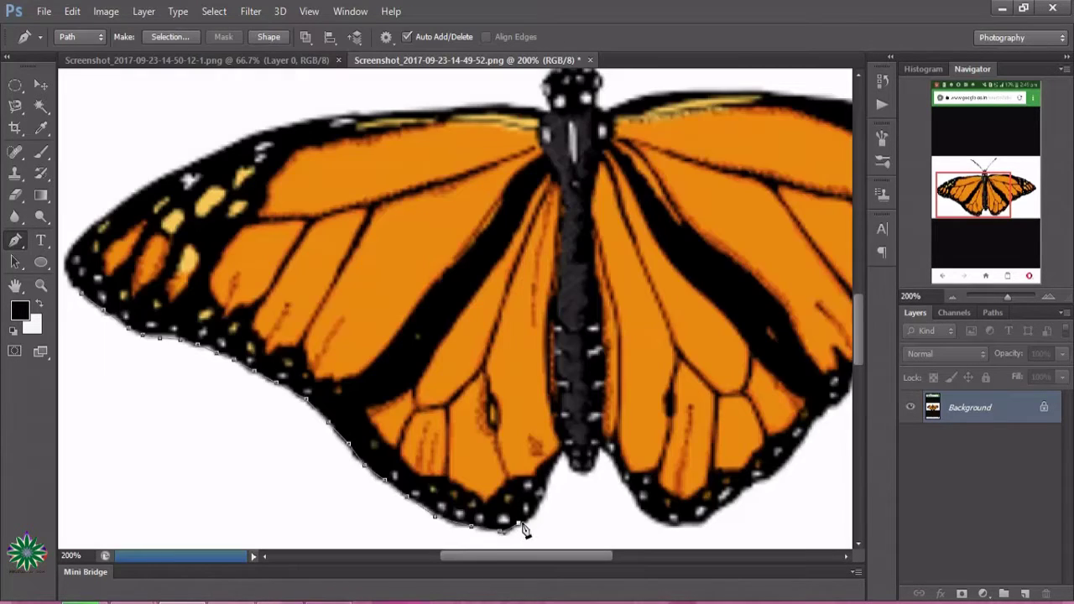
click(518, 522)
click(551, 483)
click(575, 470)
click(590, 473)
Continue the path around the right hindwing and up the right wing edge.
click(639, 503)
click(661, 519)
click(689, 524)
click(712, 517)
click(750, 490)
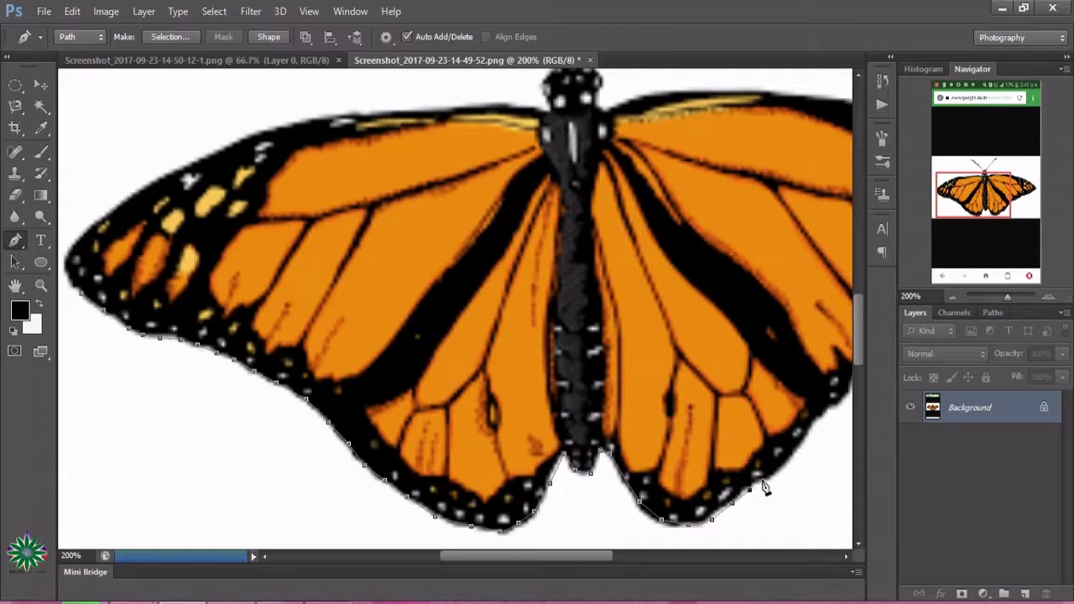
click(776, 473)
click(794, 453)
click(835, 406)
drag(602, 555, 669, 554)
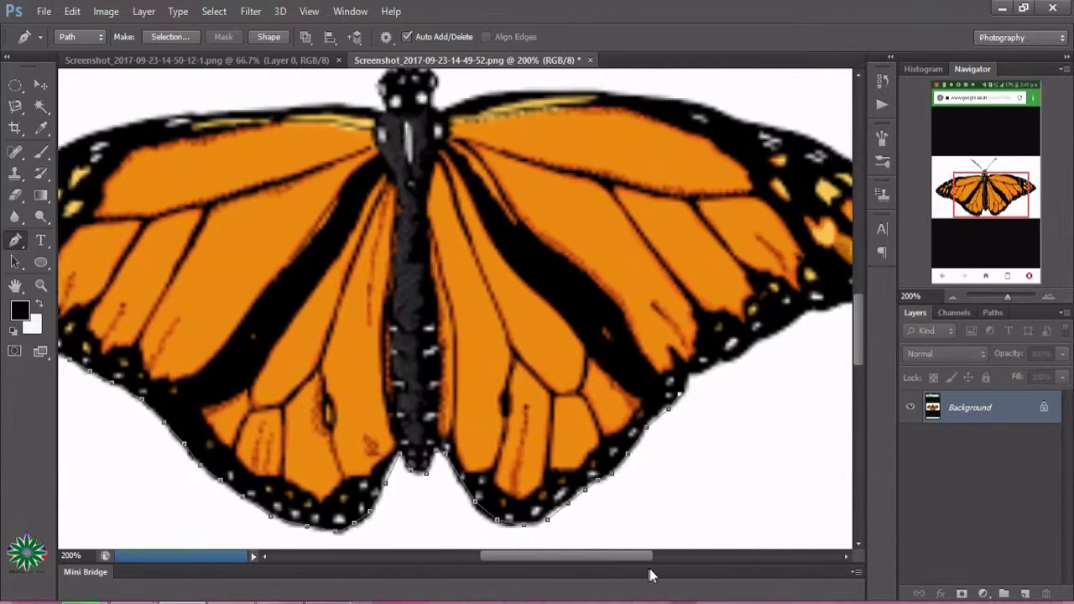
scroll(192, 340, up, 5)
Trace the path along the forewing's top edge and down the upper left wing.
click(172, 338)
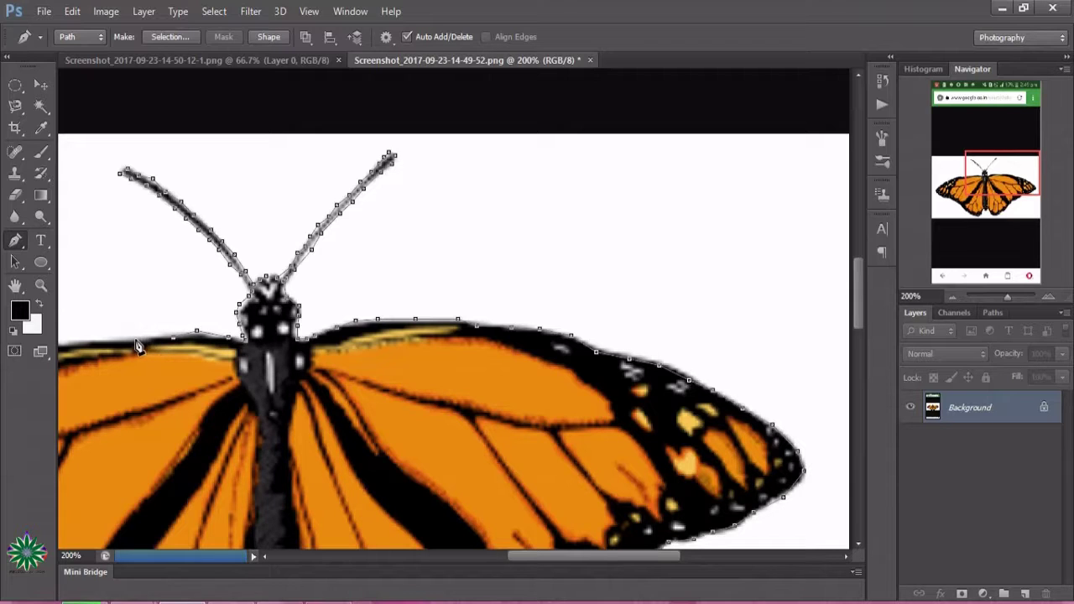
click(134, 342)
click(89, 341)
drag(525, 557, 436, 557)
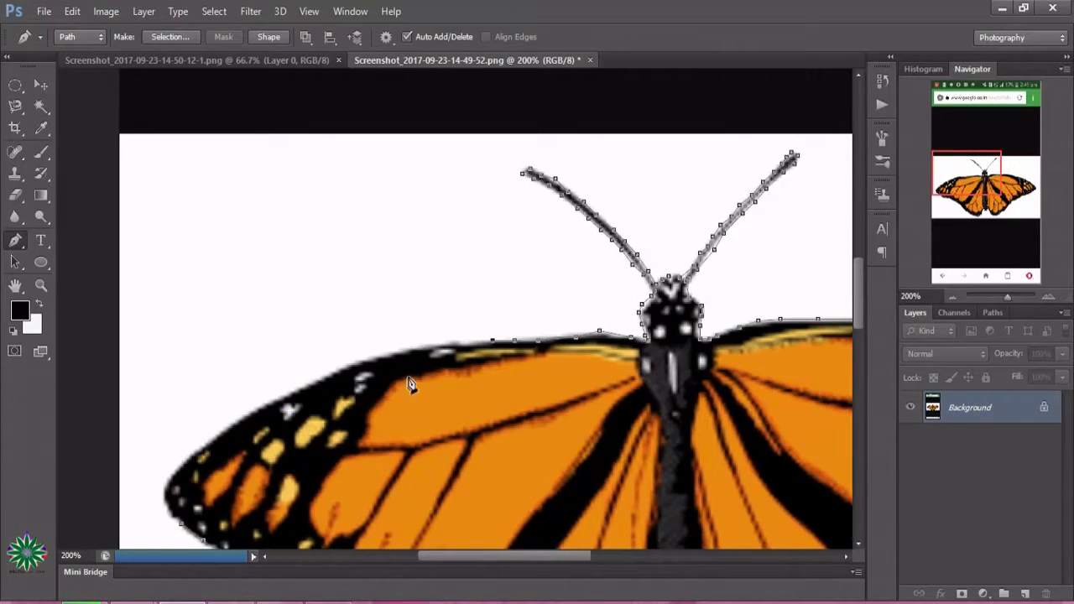
click(412, 351)
click(383, 355)
click(356, 363)
click(325, 375)
click(302, 385)
click(282, 397)
Bring the path down to the left wing tip and back to its start.
click(257, 409)
click(236, 422)
click(218, 437)
click(202, 450)
click(185, 464)
click(174, 481)
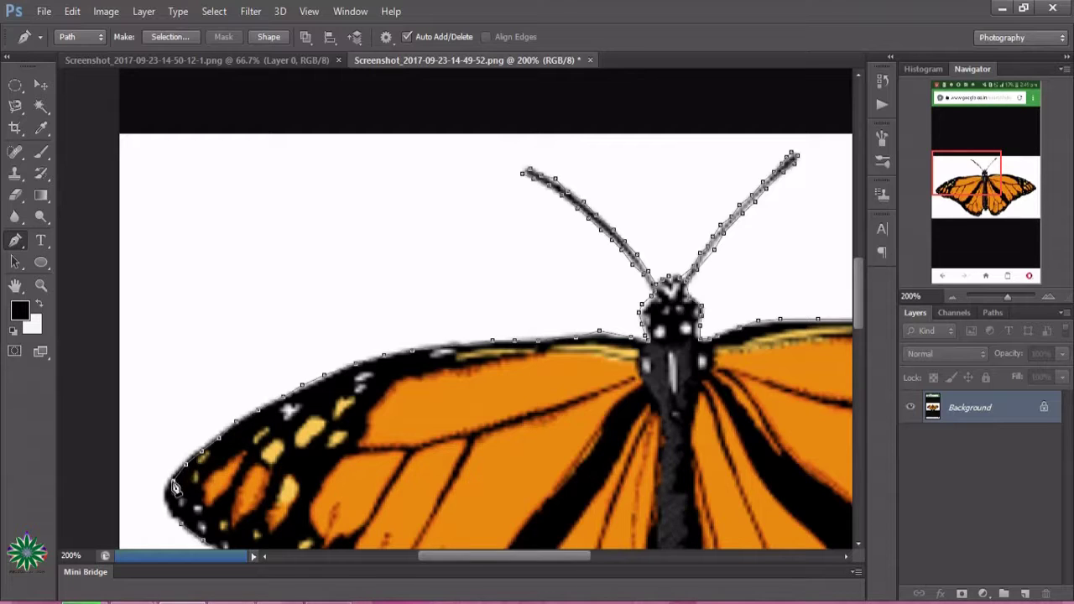
click(168, 495)
Load the monarch path as a selection, then view the purple butterfly at 200% near its antenna.
key(Return)
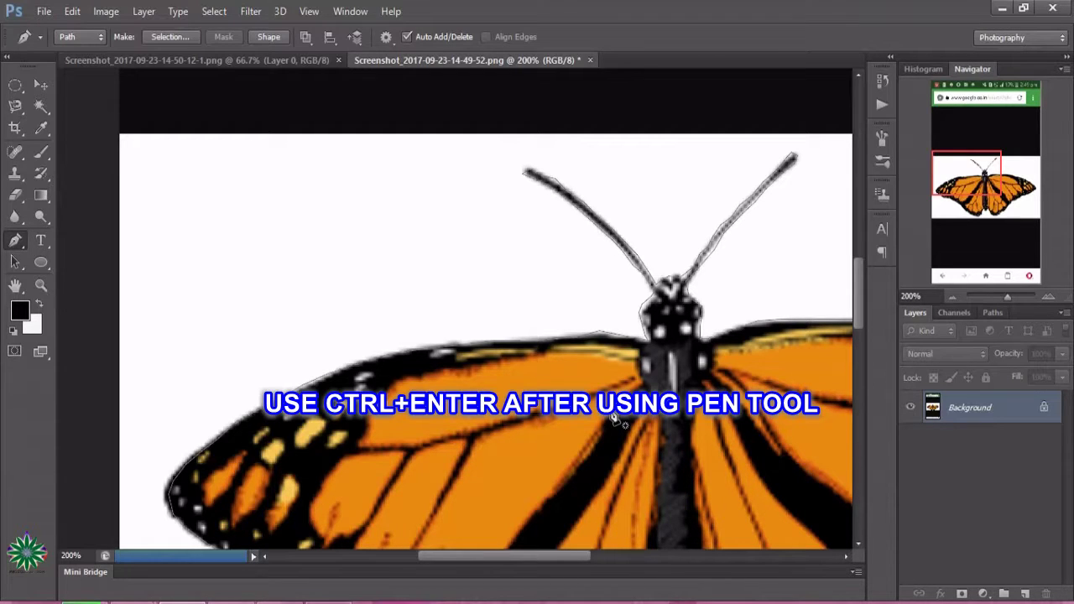
key(ctrl+Return)
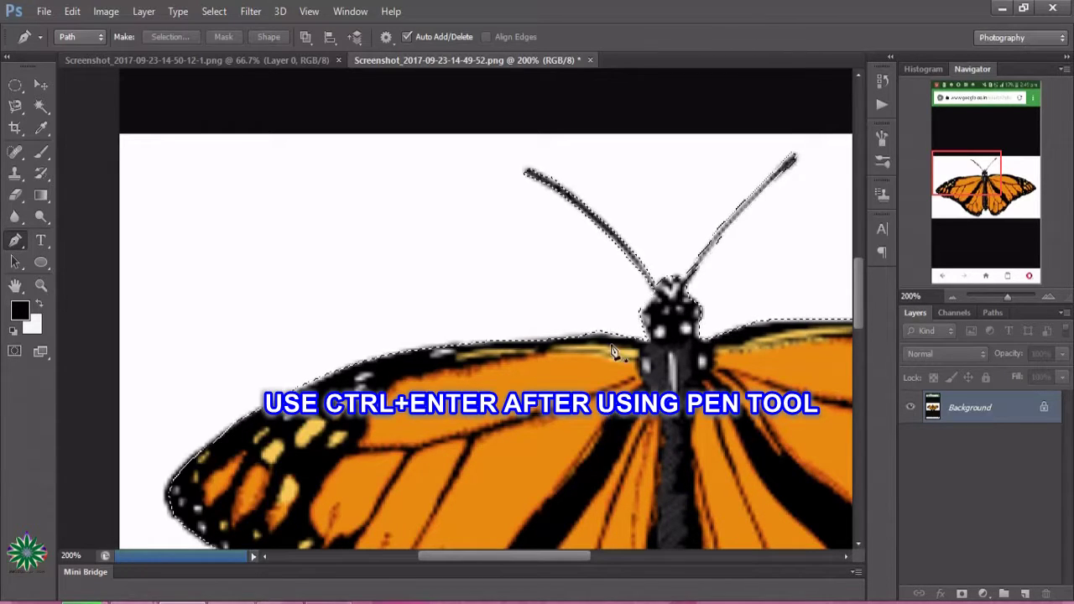
click(261, 62)
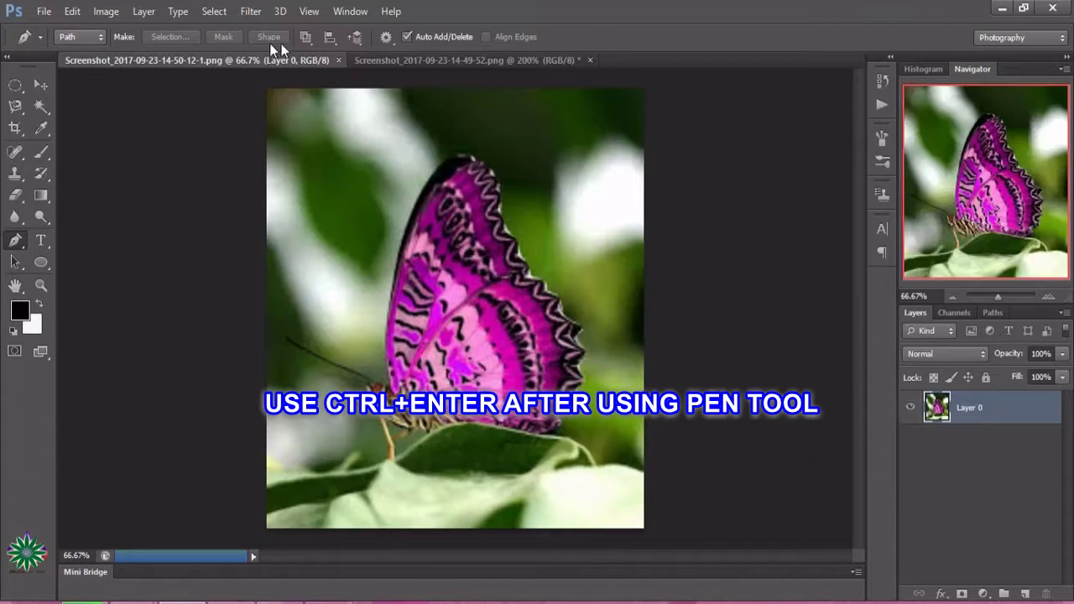
click(40, 286)
click(485, 318)
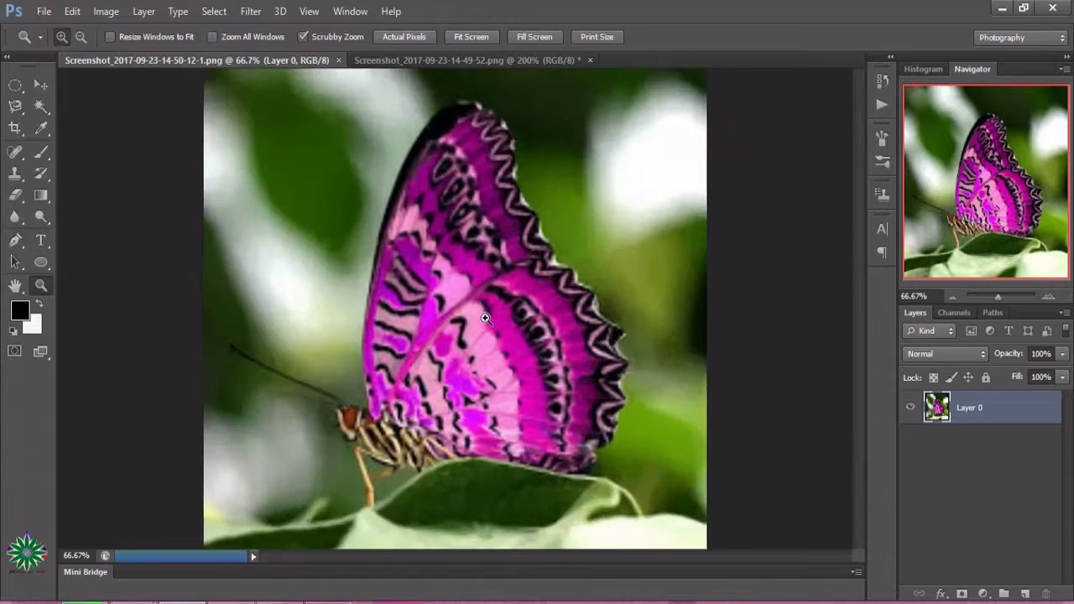
click(482, 314)
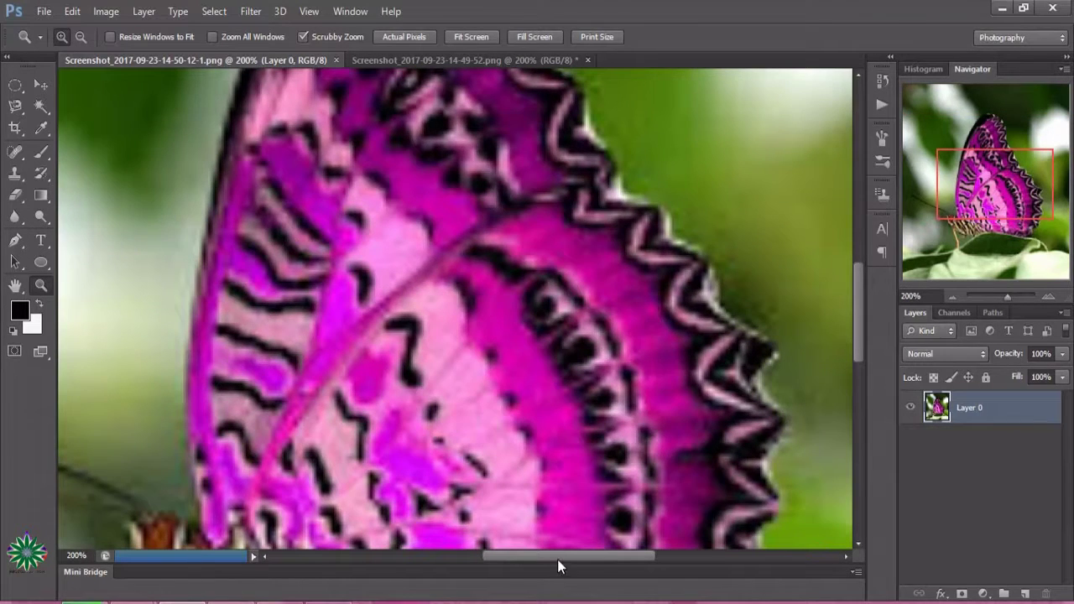
drag(558, 560, 501, 562)
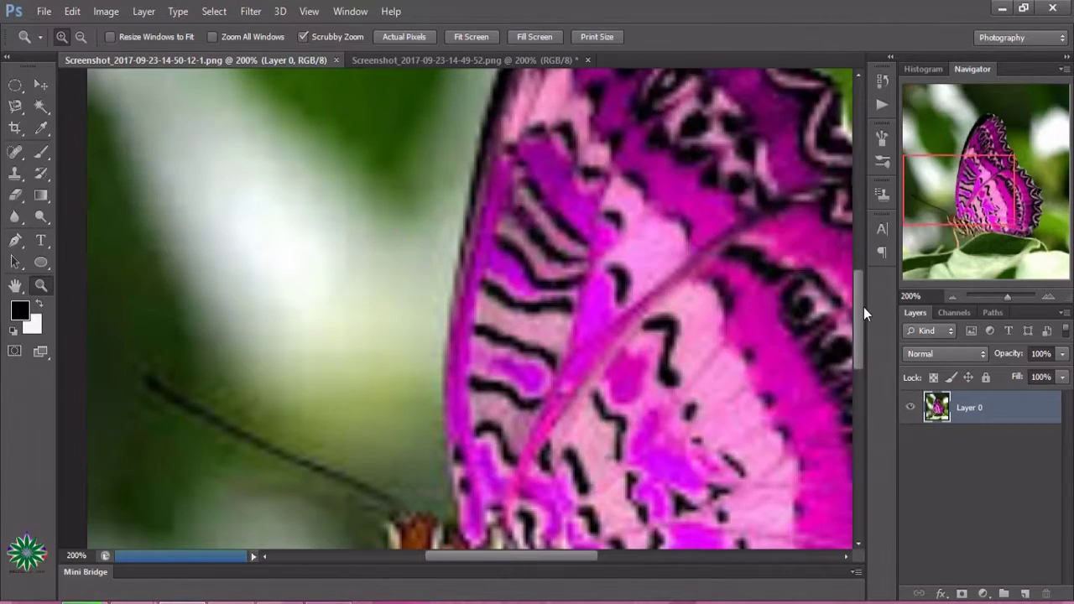
drag(864, 307, 869, 340)
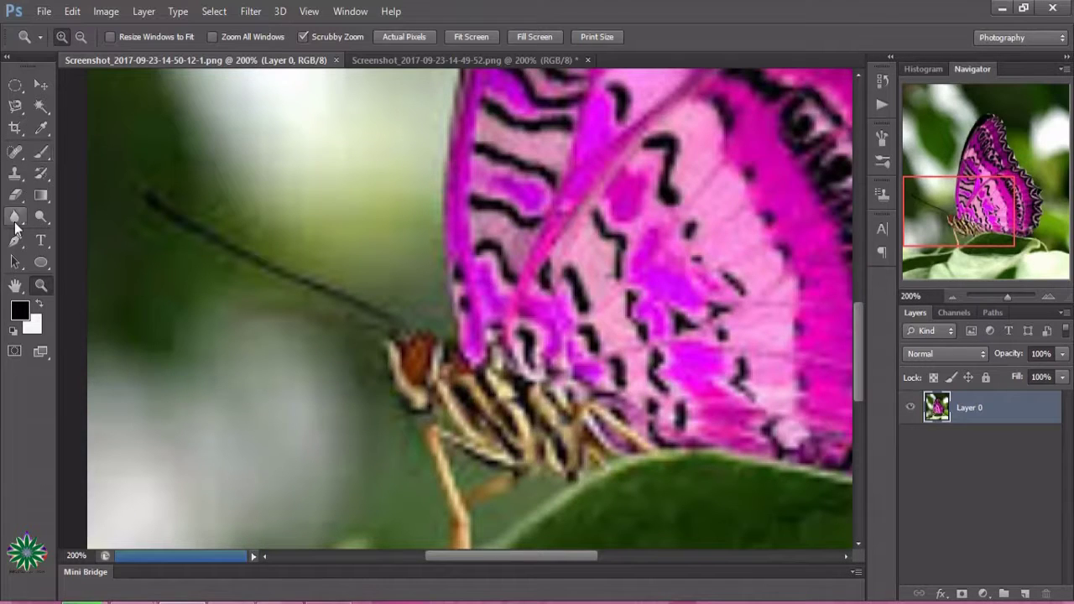
Start a new pen path at the purple butterfly's antenna tip and trace along the antenna.
click(15, 240)
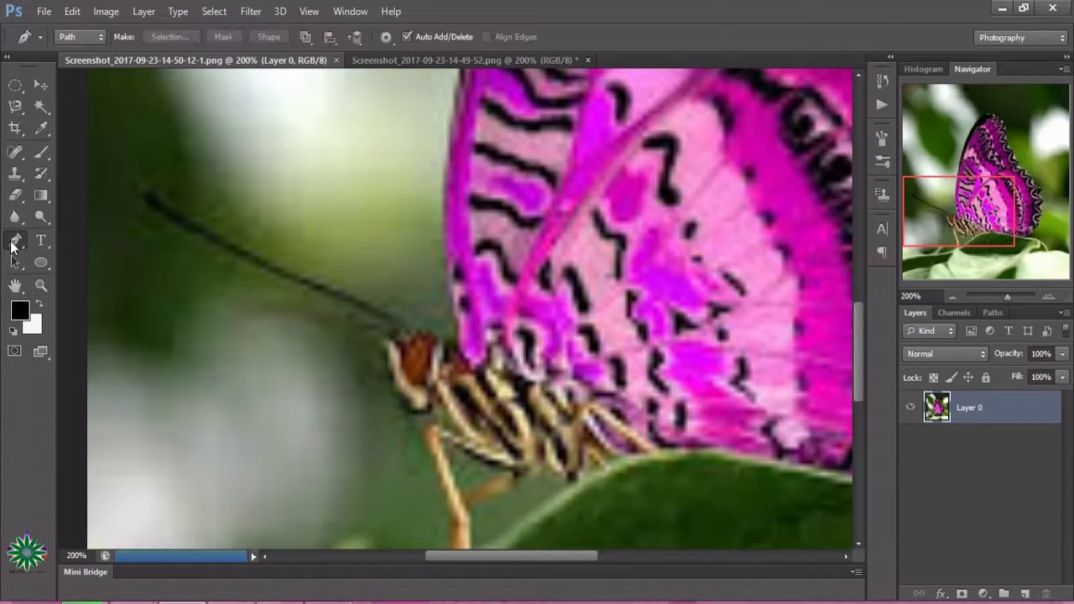
click(136, 198)
click(146, 208)
click(163, 219)
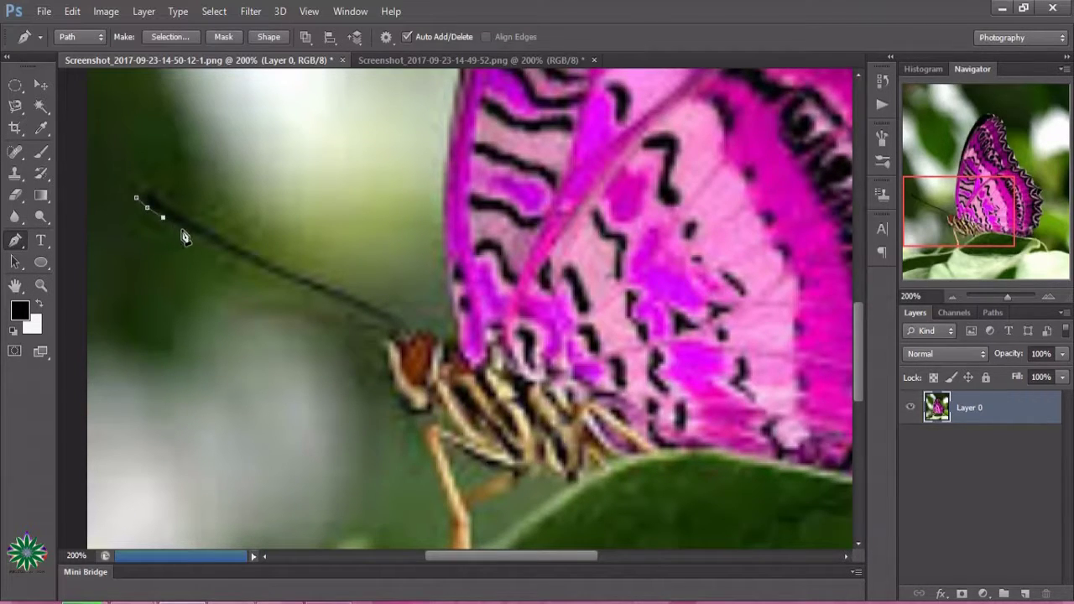
click(184, 232)
click(208, 244)
click(229, 255)
click(249, 266)
click(271, 276)
Continue the path down the antenna to its base at the head.
click(293, 285)
click(315, 292)
click(333, 299)
click(349, 307)
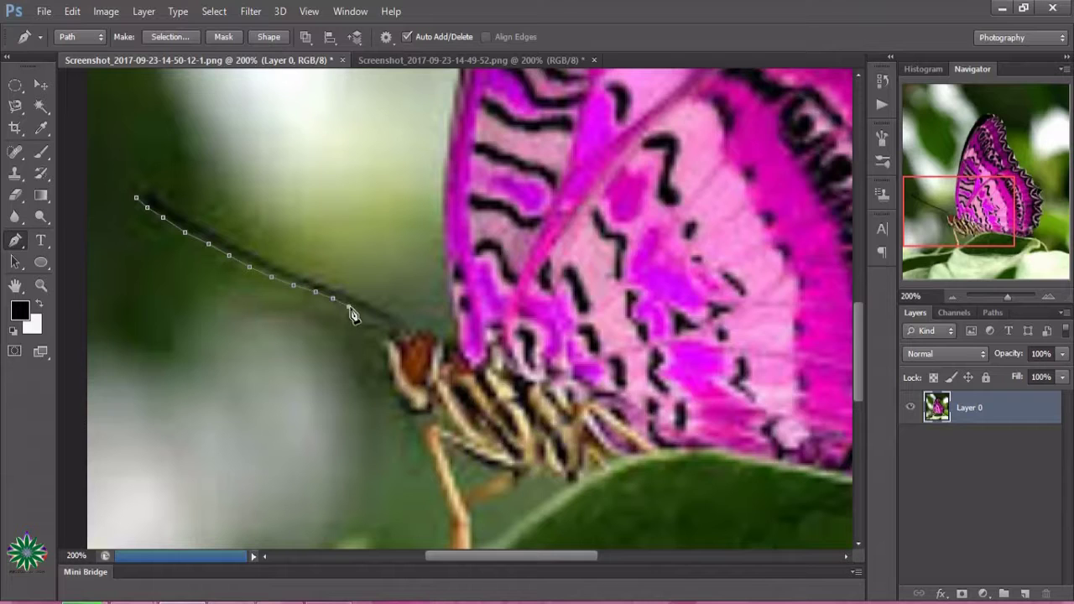
click(366, 315)
click(382, 322)
click(391, 332)
Carry the path down the head's edge and along the body.
click(386, 355)
click(386, 369)
click(393, 389)
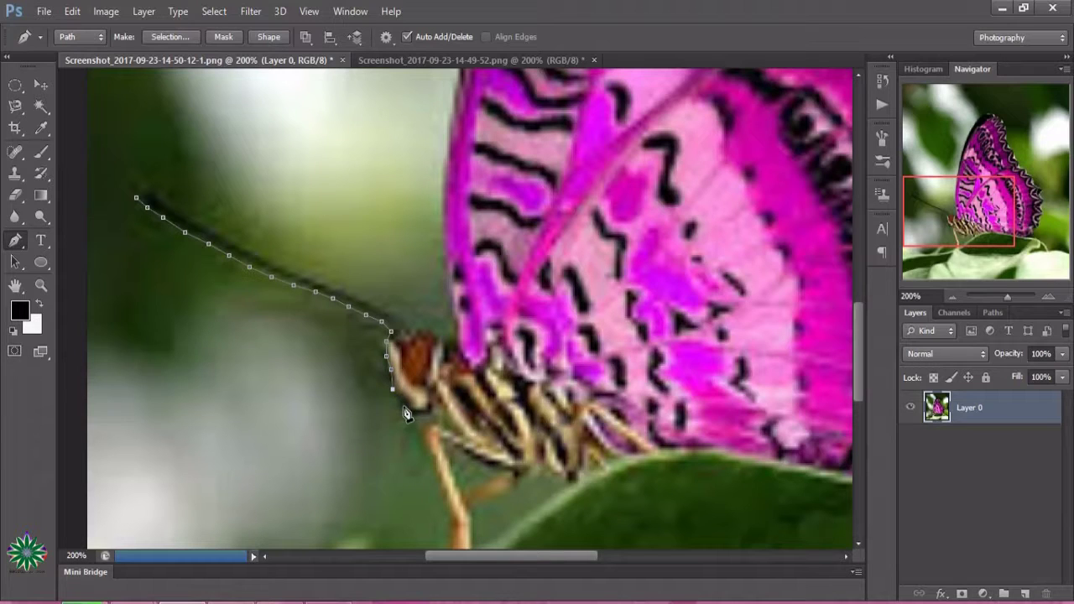
click(404, 407)
click(413, 412)
click(427, 414)
click(438, 399)
Trace the path down and around the butterfly's legs.
click(442, 484)
click(446, 507)
click(450, 523)
drag(860, 369, 865, 394)
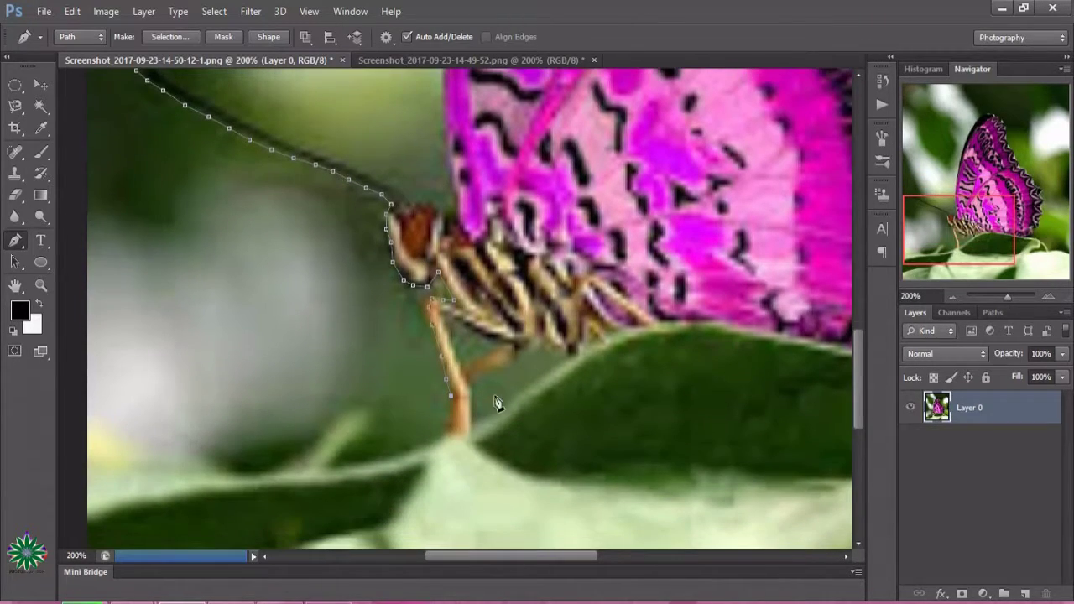
click(449, 415)
click(462, 433)
click(473, 378)
click(487, 373)
click(518, 345)
Extend the path along the leaf edge beneath the butterfly.
click(547, 346)
click(570, 351)
click(599, 339)
click(654, 326)
click(702, 328)
click(745, 331)
click(784, 337)
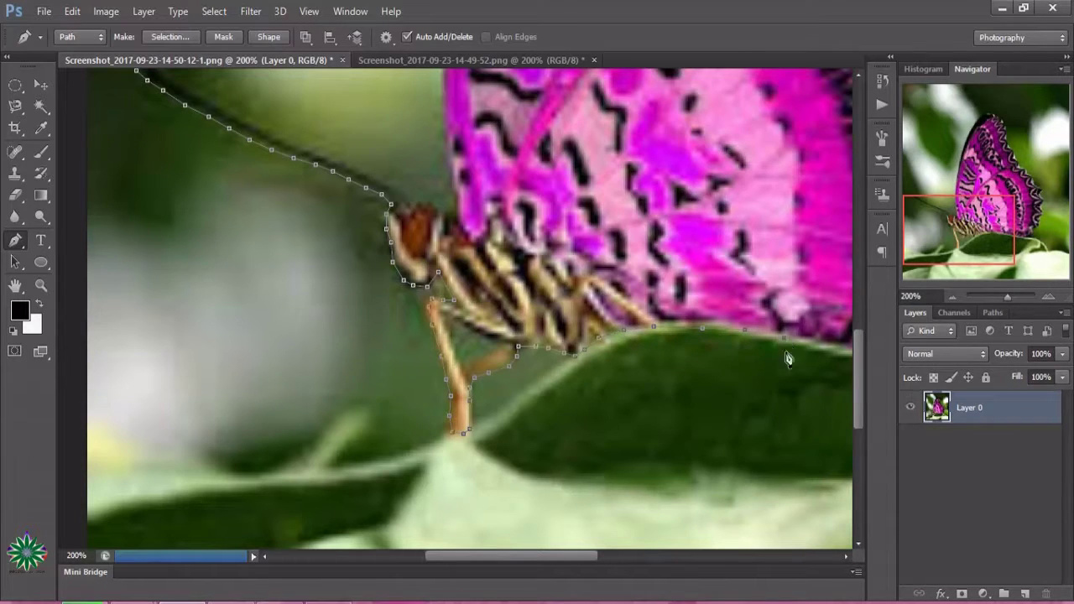
drag(578, 556, 642, 555)
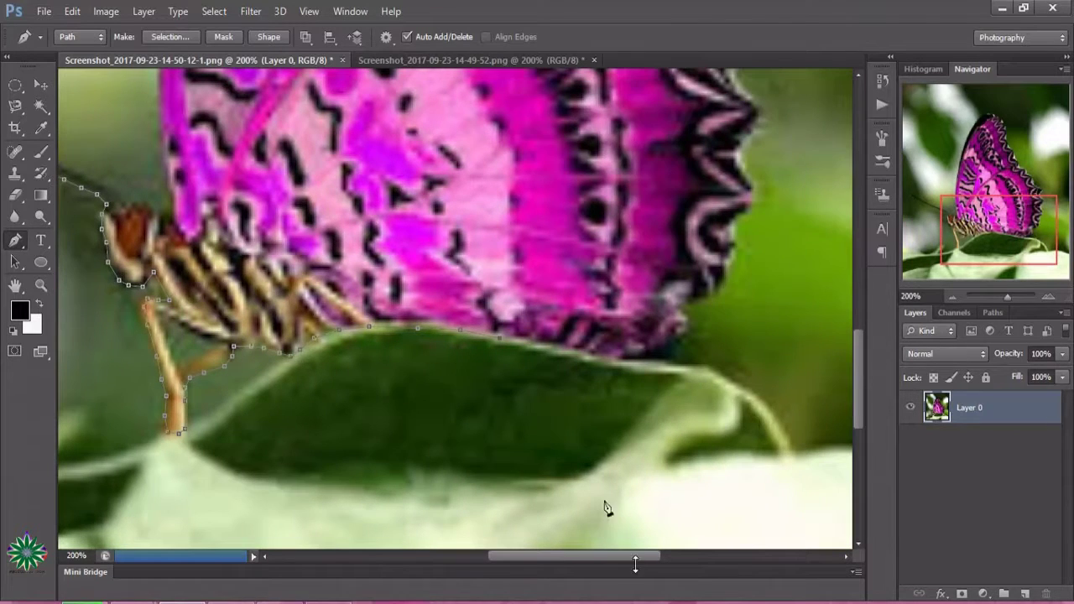
click(532, 342)
click(561, 348)
click(590, 353)
click(625, 354)
Trace the path along the lower wing edge and up its outer edge.
click(652, 349)
click(671, 340)
click(688, 328)
click(687, 301)
click(710, 295)
click(719, 284)
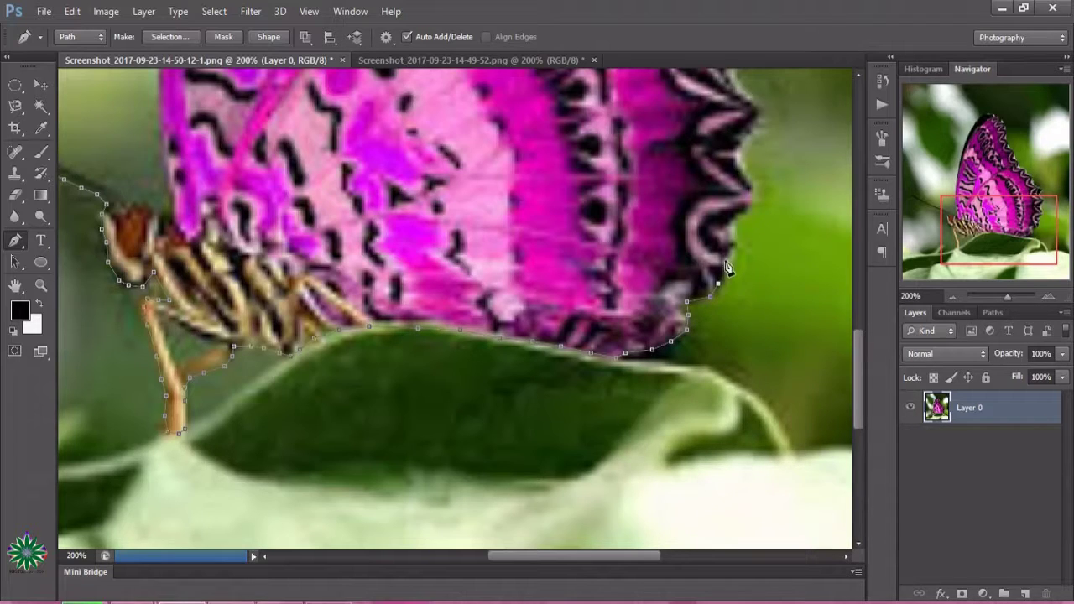
click(731, 249)
Trace the path up the wing's outer edge to its top, undoing one misplaced point.
drag(856, 369, 859, 293)
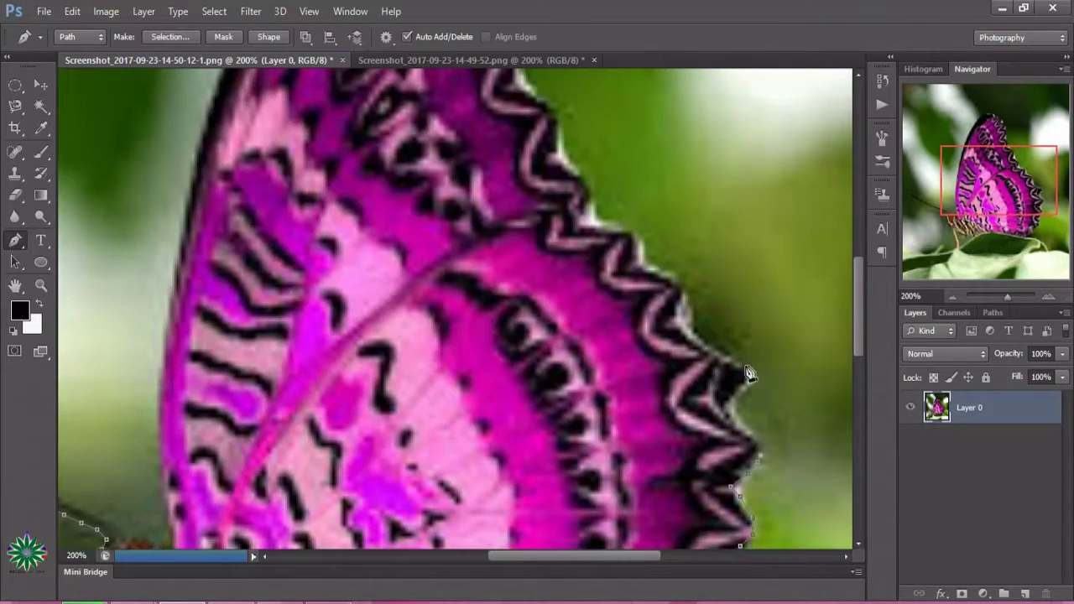
click(745, 366)
key(ctrl+z)
click(727, 411)
click(738, 396)
click(743, 366)
click(719, 358)
click(696, 334)
click(682, 289)
click(663, 280)
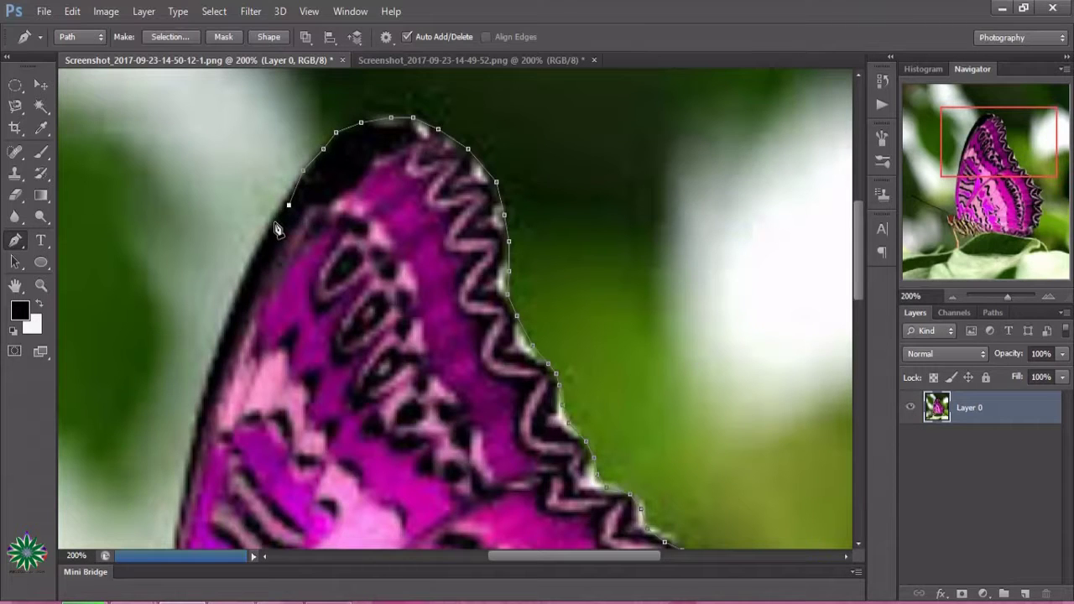
Carry the path over the top of the wing and down its front edge.
click(274, 223)
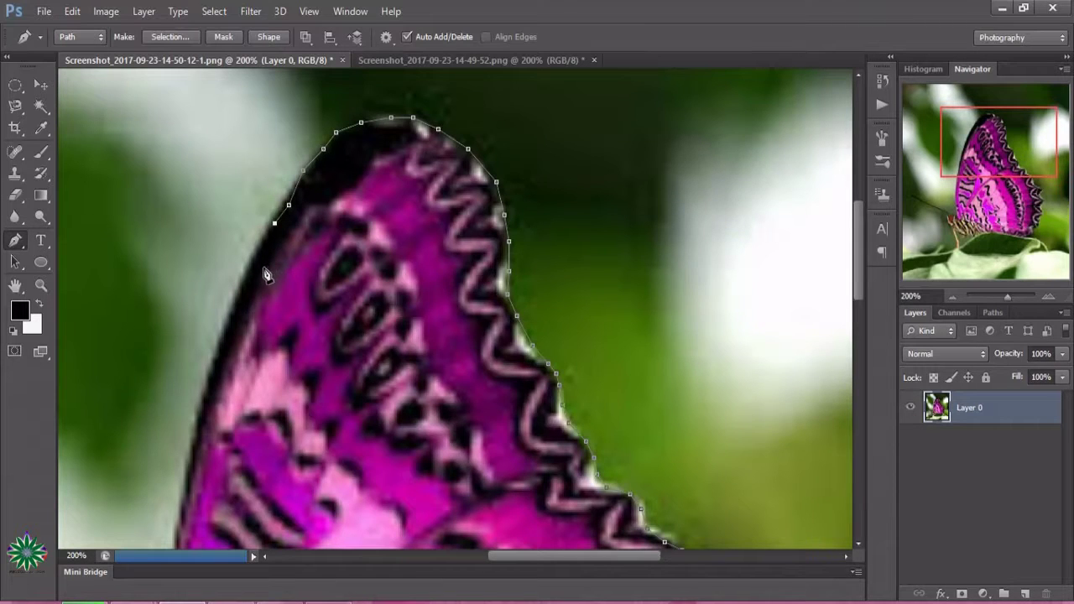
click(227, 320)
drag(858, 277, 859, 319)
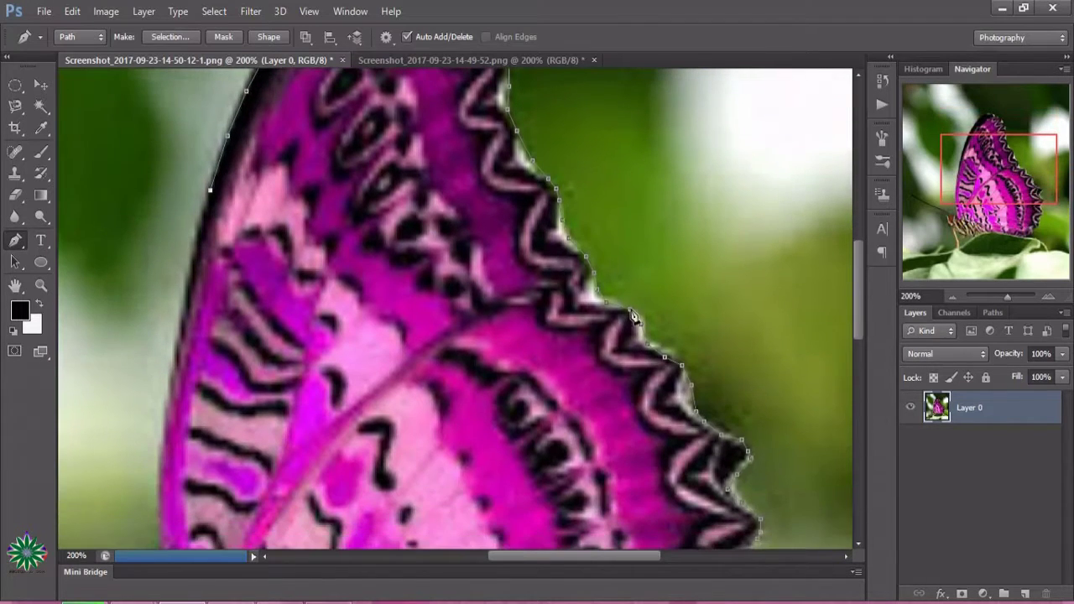
click(195, 240)
click(187, 283)
click(180, 325)
click(172, 356)
click(167, 402)
click(163, 457)
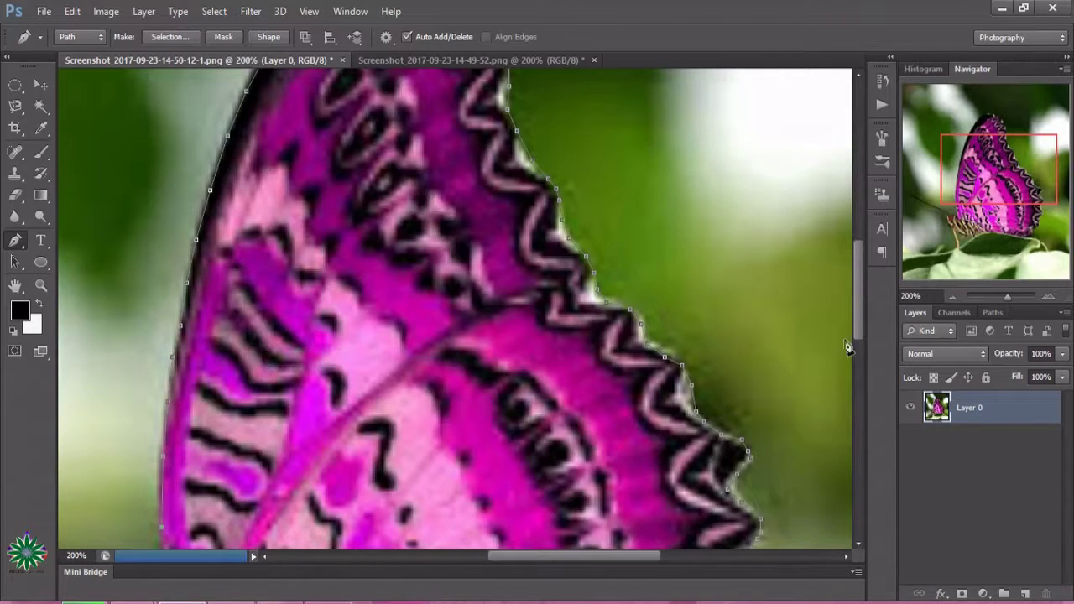
Trace the lower front wing, head and antenna tip, closing the butterfly path at its start.
drag(856, 295, 860, 346)
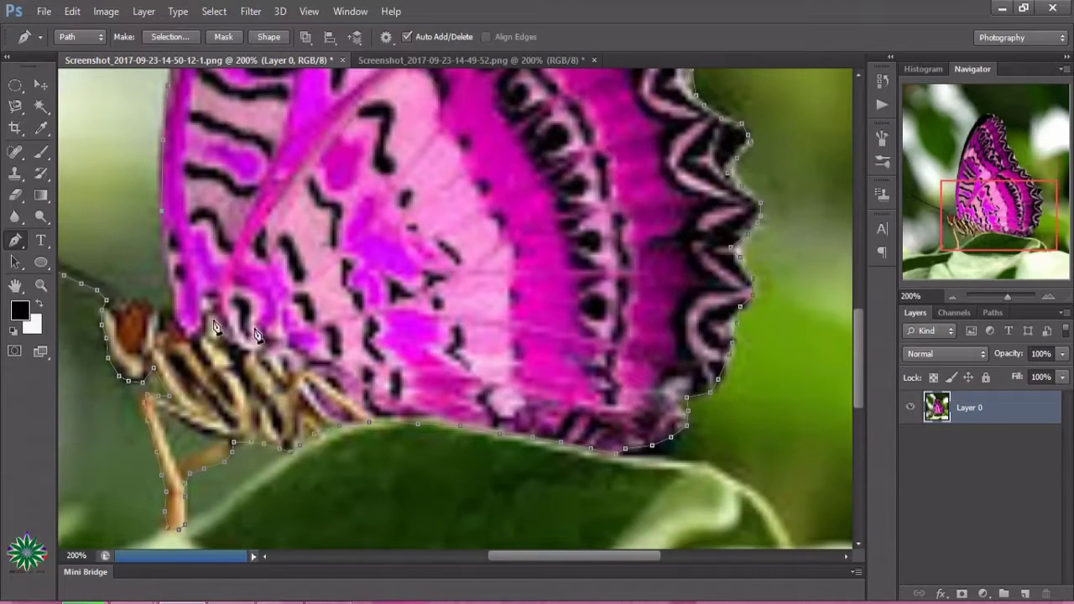
click(169, 308)
click(99, 286)
click(85, 276)
drag(530, 557, 453, 556)
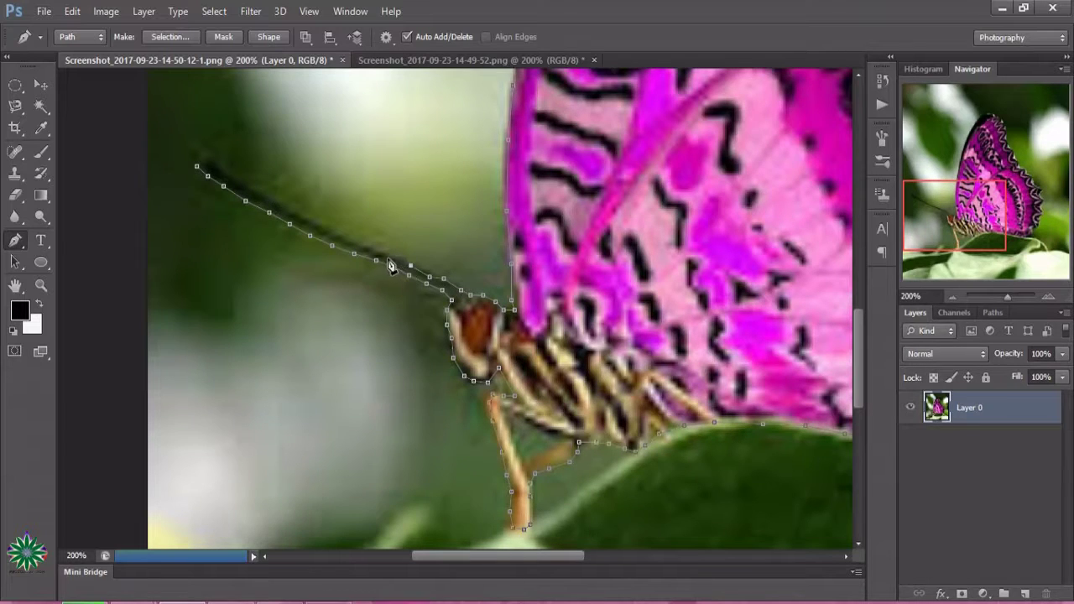
click(329, 231)
click(300, 216)
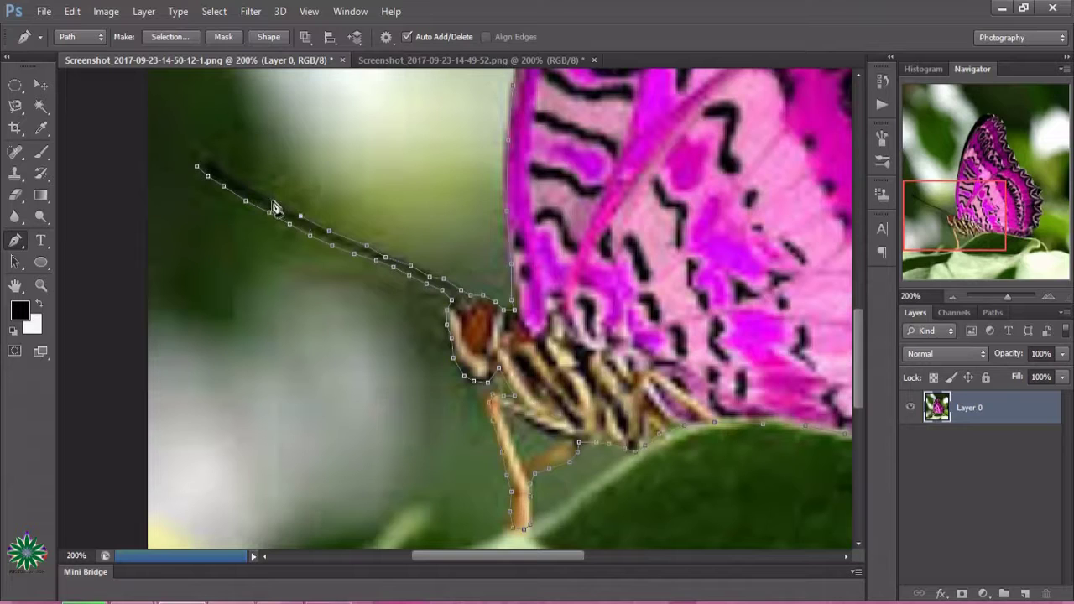
click(248, 185)
click(221, 171)
click(206, 159)
click(201, 172)
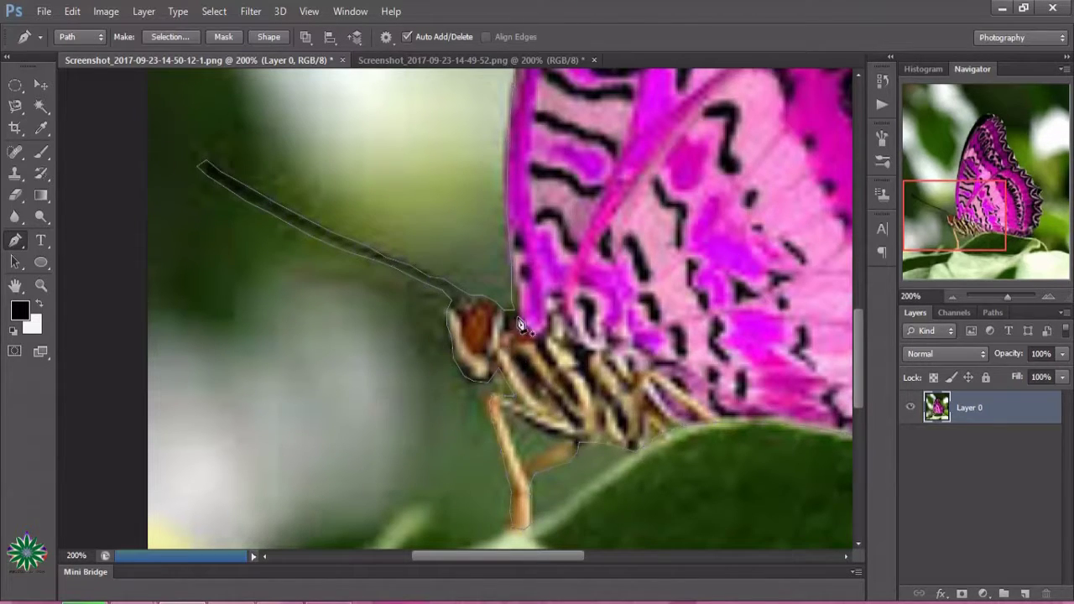
Outline the gap between the legs, undoing an accidental black fill.
click(508, 418)
key(alt+BackSpace)
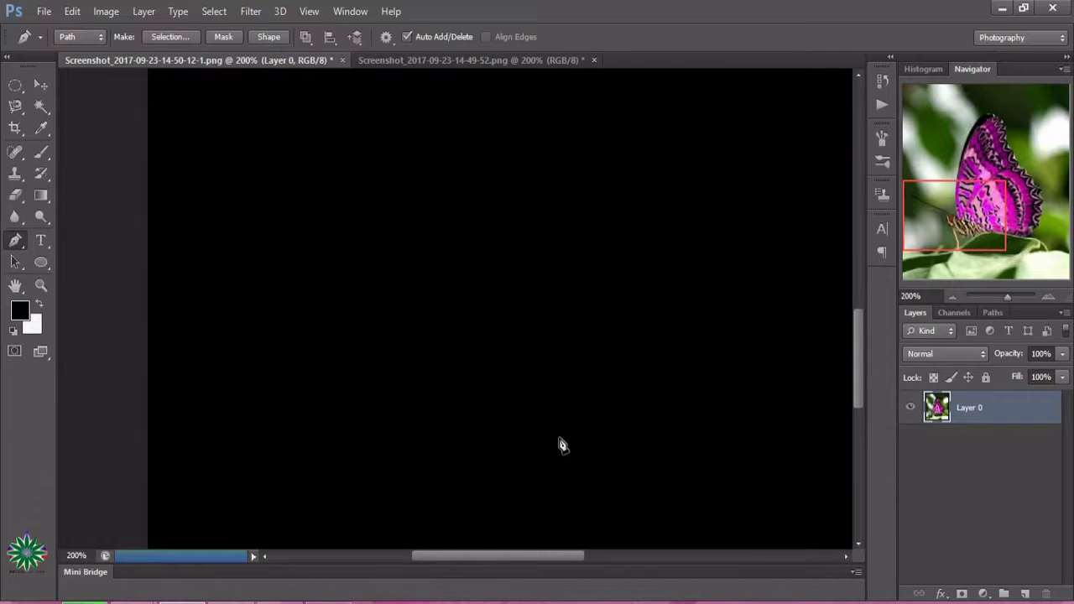
key(ctrl+z)
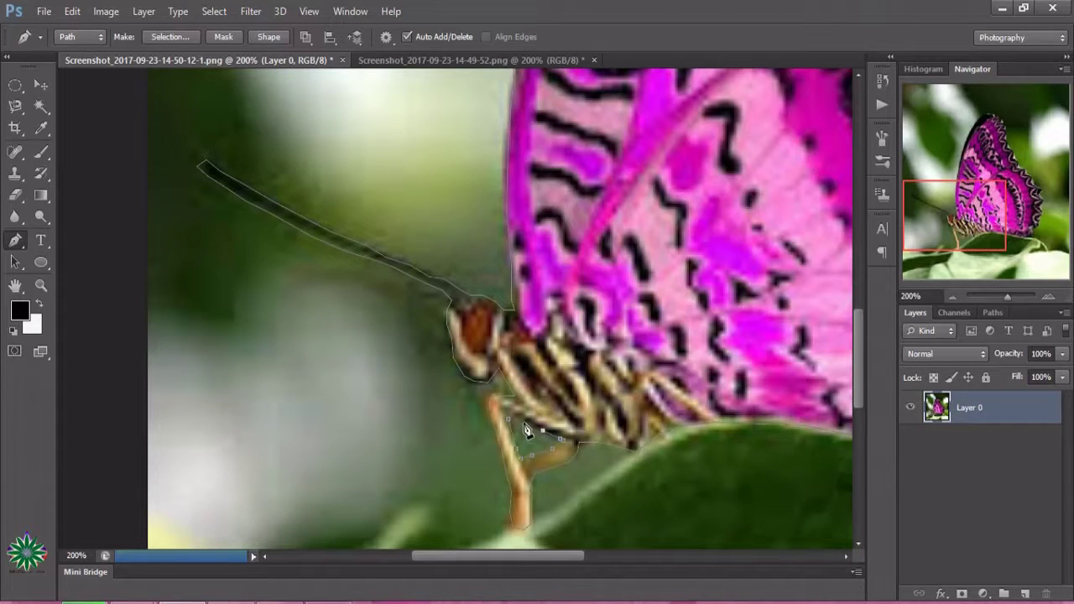
click(509, 426)
Load the closed butterfly path as a selection and zoom out twice to 100%.
key(ctrl+Return)
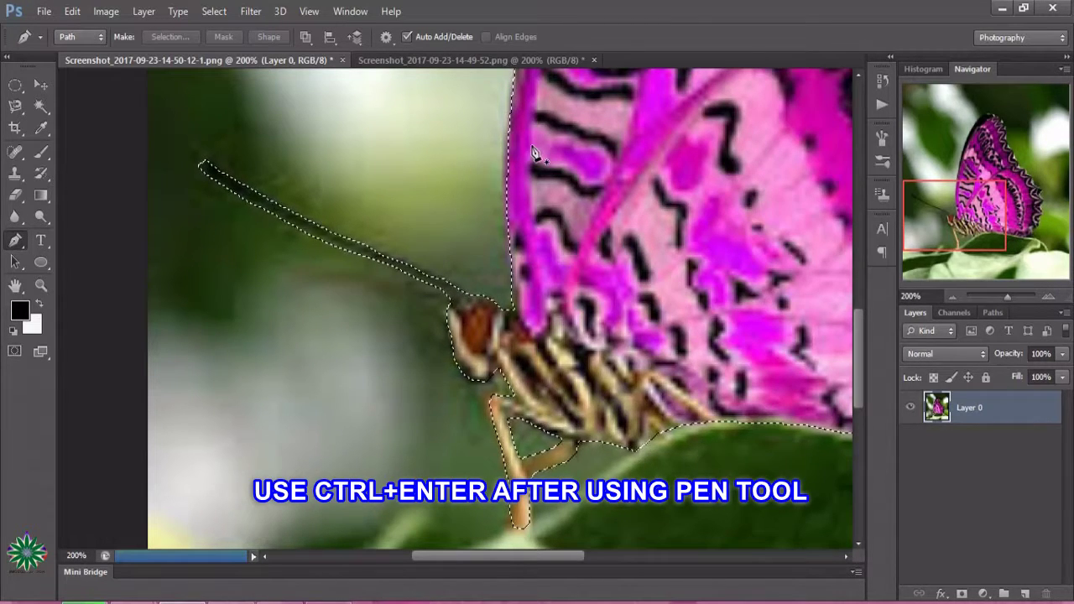
click(41, 284)
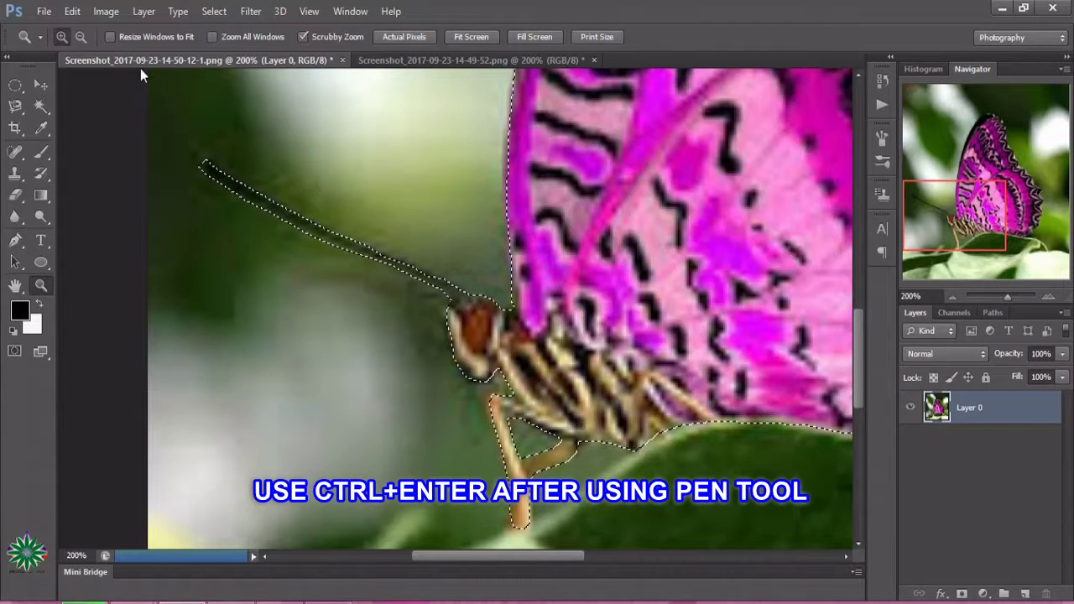
click(81, 37)
key(ctrl+d)
click(456, 224)
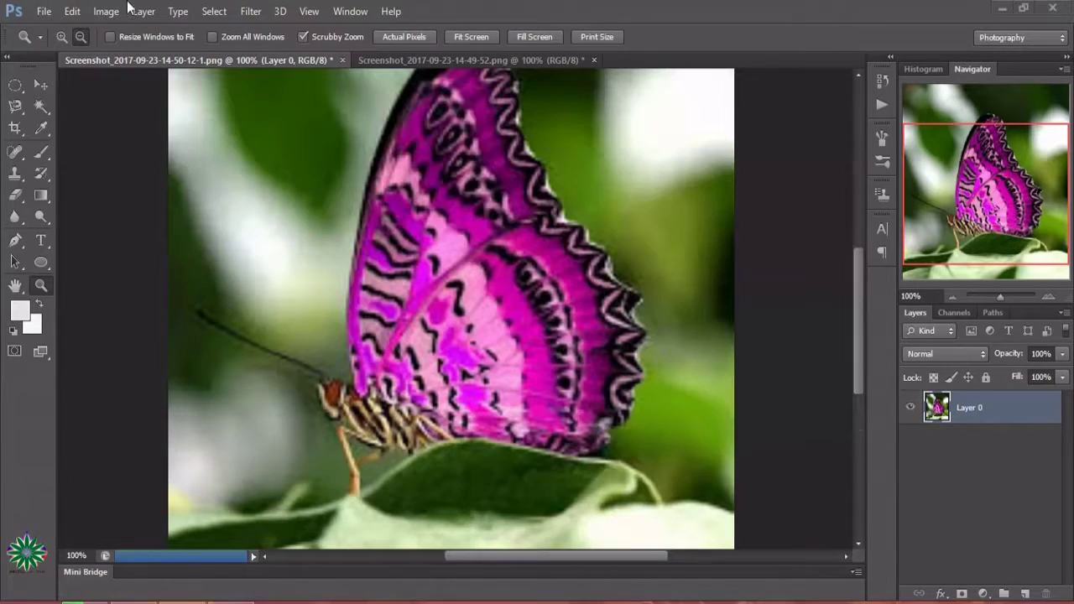
click(478, 352)
Bring up the Open dialog from the File menu.
click(40, 15)
click(52, 44)
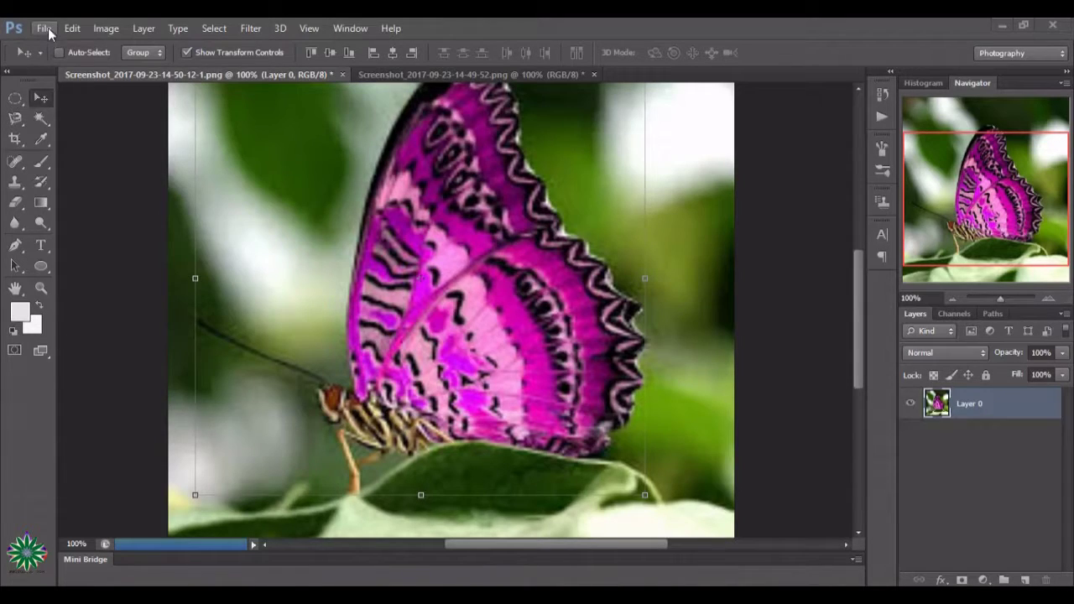
click(44, 28)
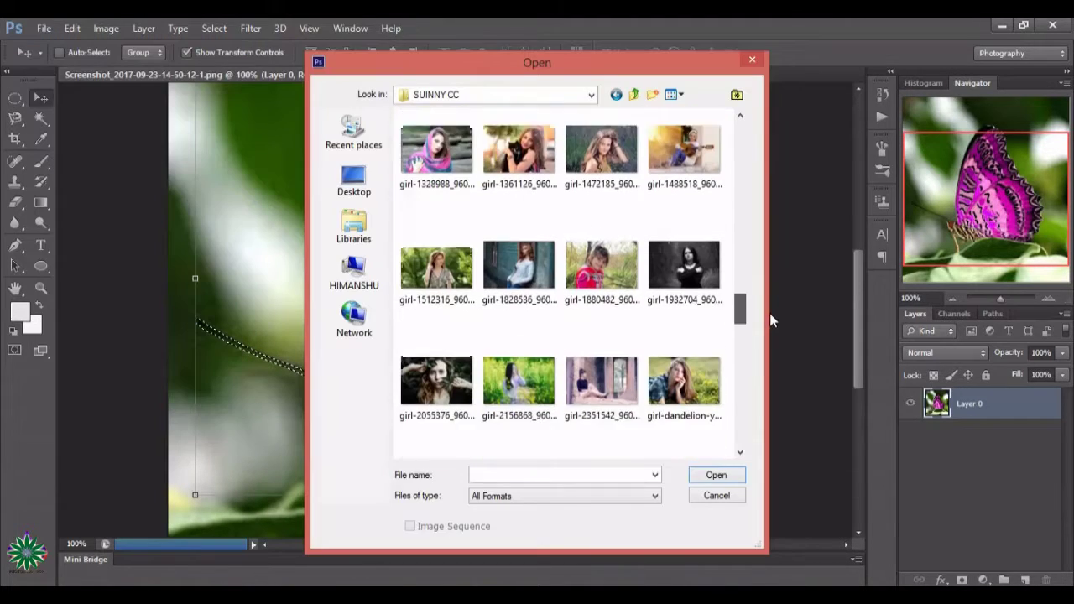
Open girl-2351542_960_720.jpg and zoom it to 100%.
double_click(601, 308)
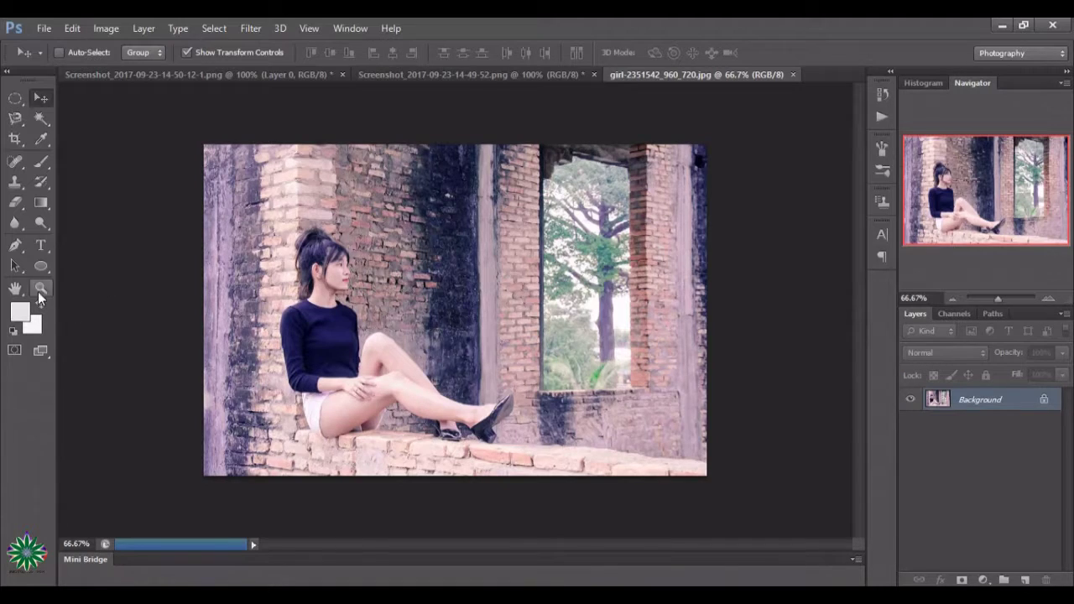
click(39, 288)
click(451, 402)
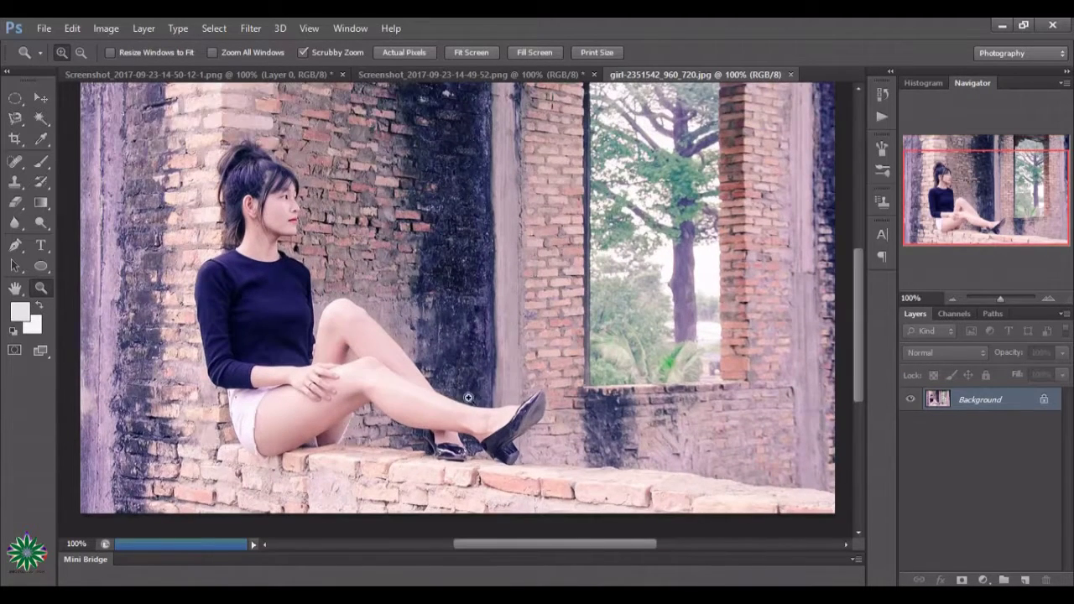
scroll(529, 385, up, 2)
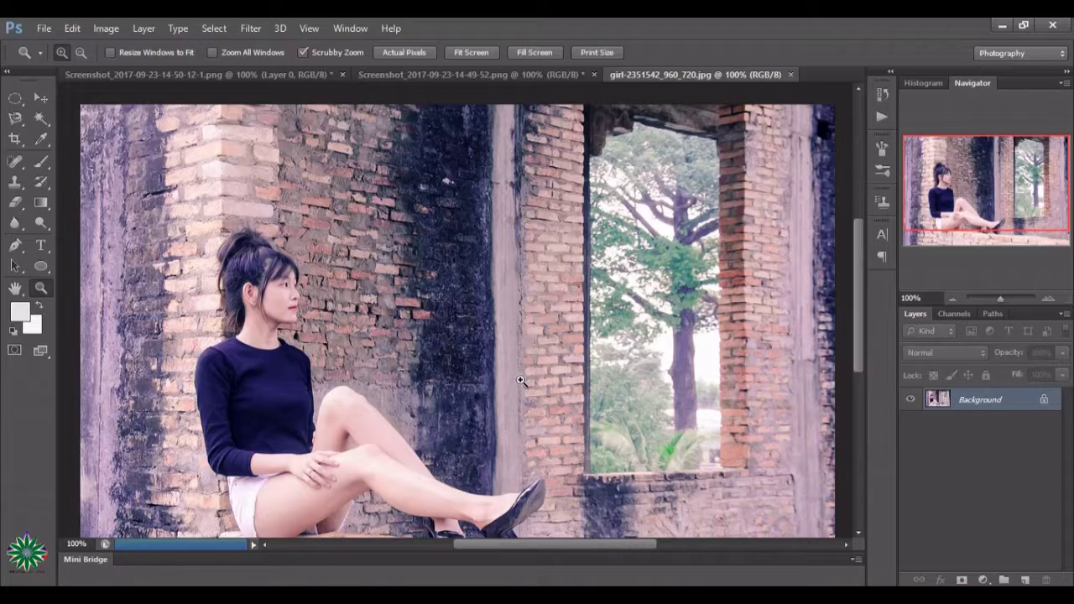
Flip through the open document tabs, ending back on the butterfly image.
click(197, 77)
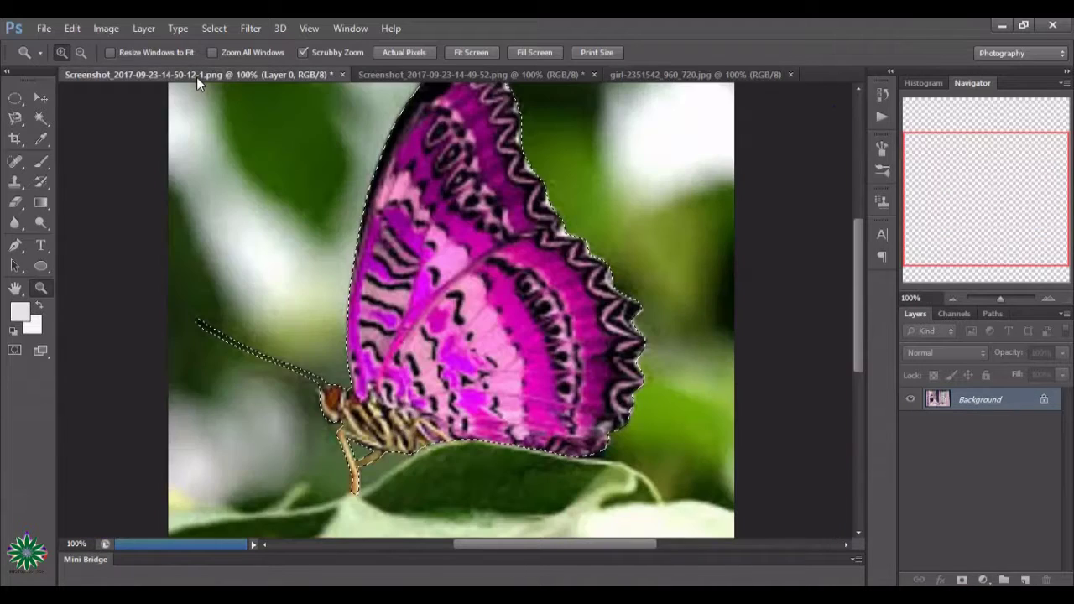
click(480, 74)
click(706, 77)
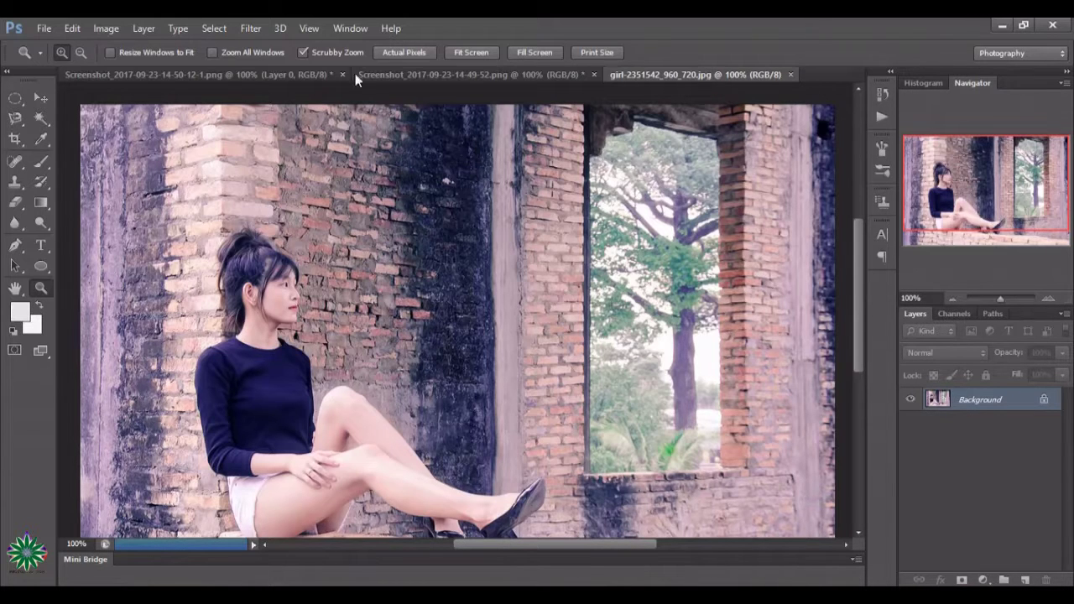
click(146, 72)
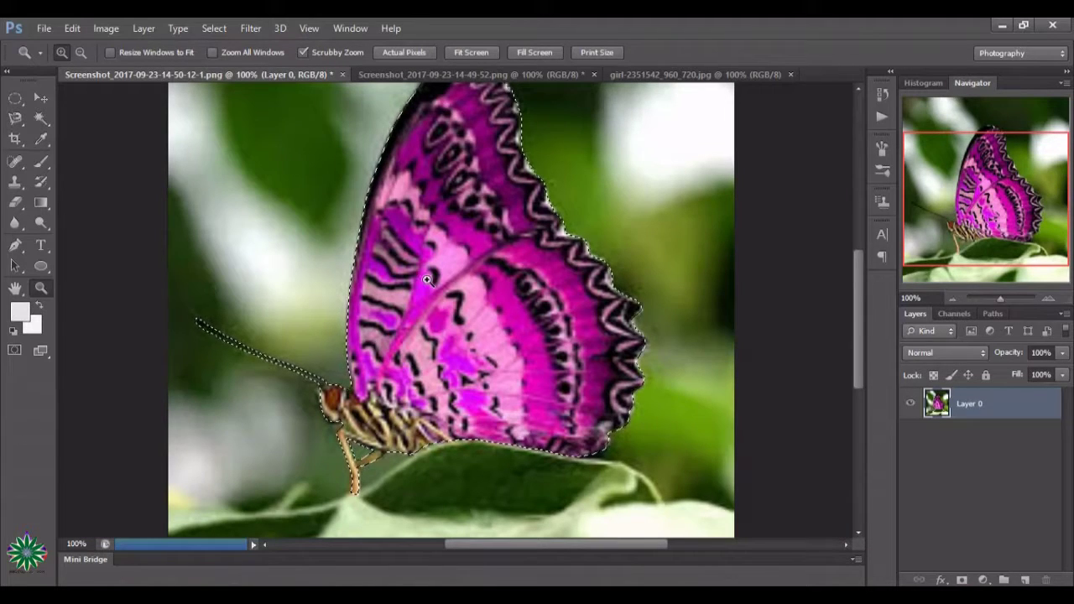
click(47, 101)
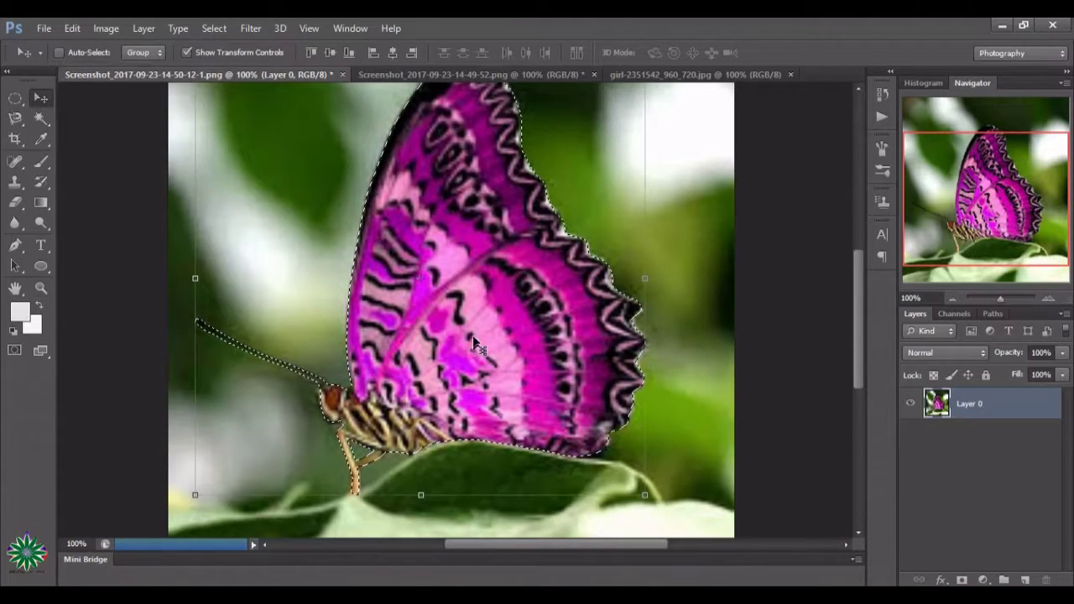
Drag the butterfly into the woman photo as Layer 1 and scale it to about 10.65% by 8.08%.
drag(479, 313, 680, 86)
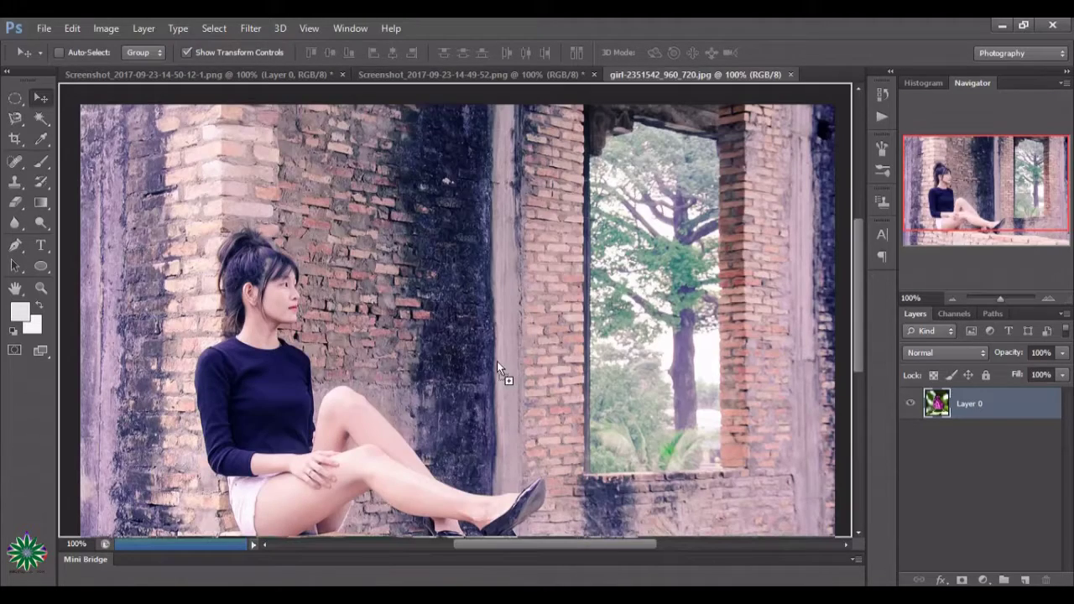
drag(680, 86, 493, 453)
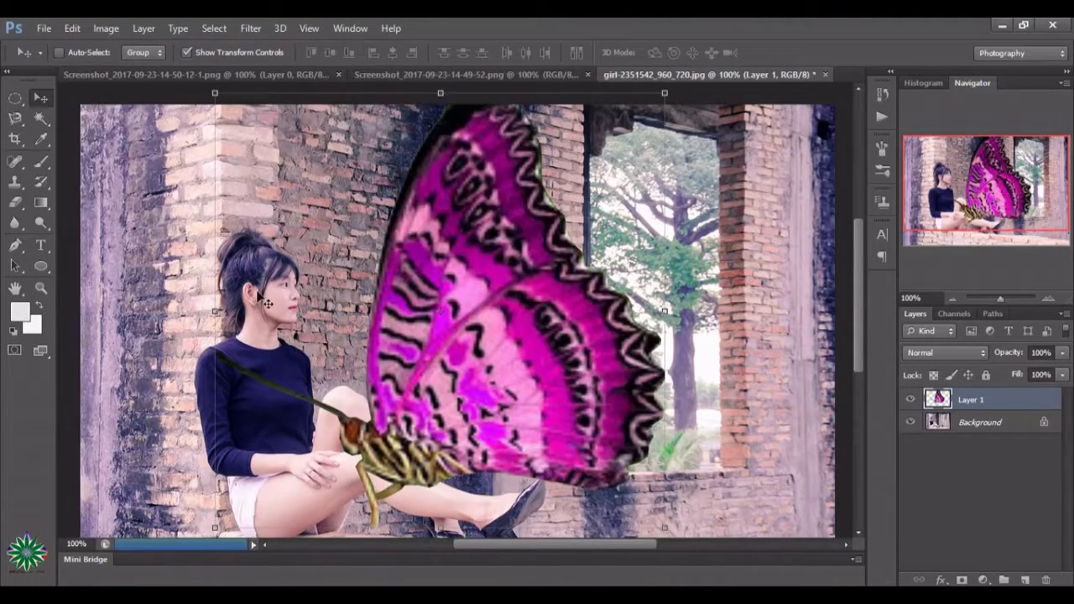
mouse_move(214, 92)
mouse_down()
mouse_move(599, 451)
mouse_move(617, 497)
mouse_move(630, 312)
mouse_up()
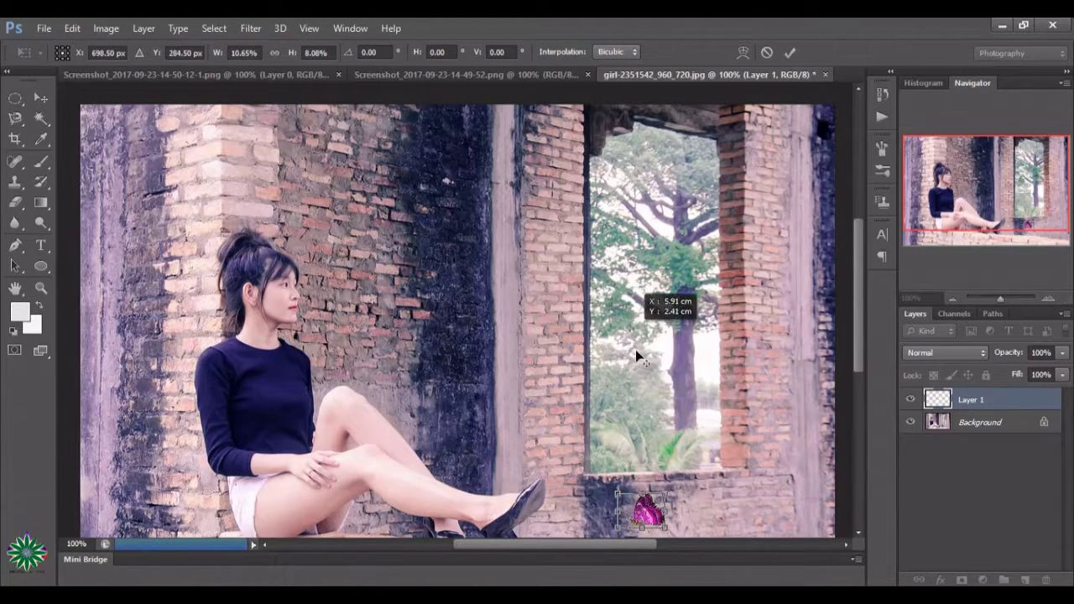
Flip, rotate about 12° and move the butterfly into the window by the tree top, then commit.
drag(655, 519, 641, 269)
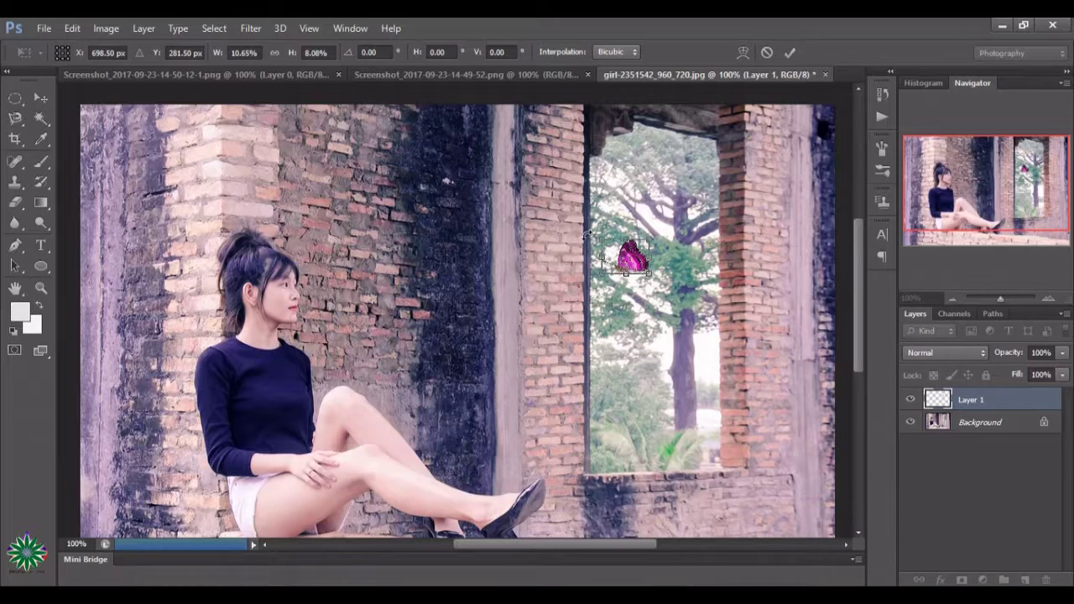
mouse_move(602, 255)
mouse_down()
mouse_move(703, 262)
mouse_move(671, 228)
mouse_move(701, 253)
mouse_up()
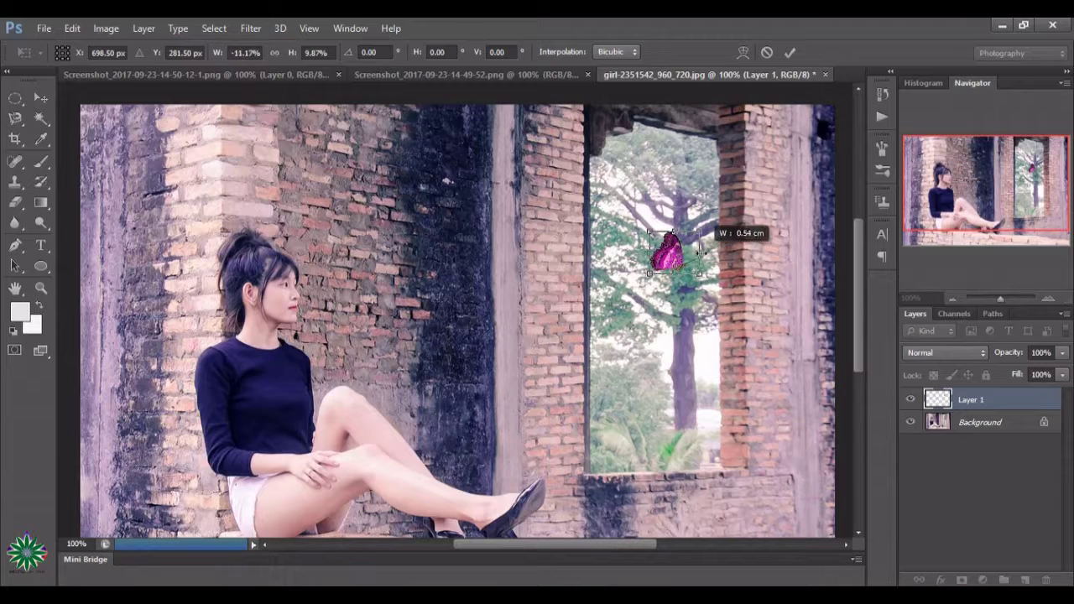
mouse_move(631, 240)
mouse_down()
mouse_move(660, 211)
mouse_move(672, 215)
mouse_up()
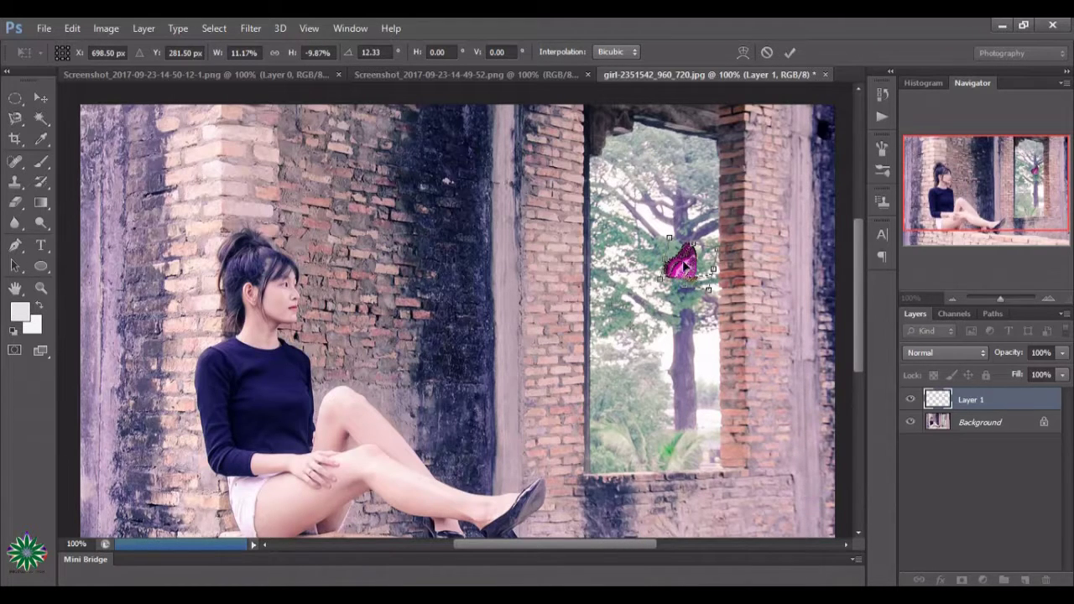
mouse_move(687, 266)
mouse_down()
mouse_move(629, 210)
mouse_move(683, 192)
mouse_move(720, 195)
mouse_move(647, 202)
mouse_move(653, 228)
mouse_up()
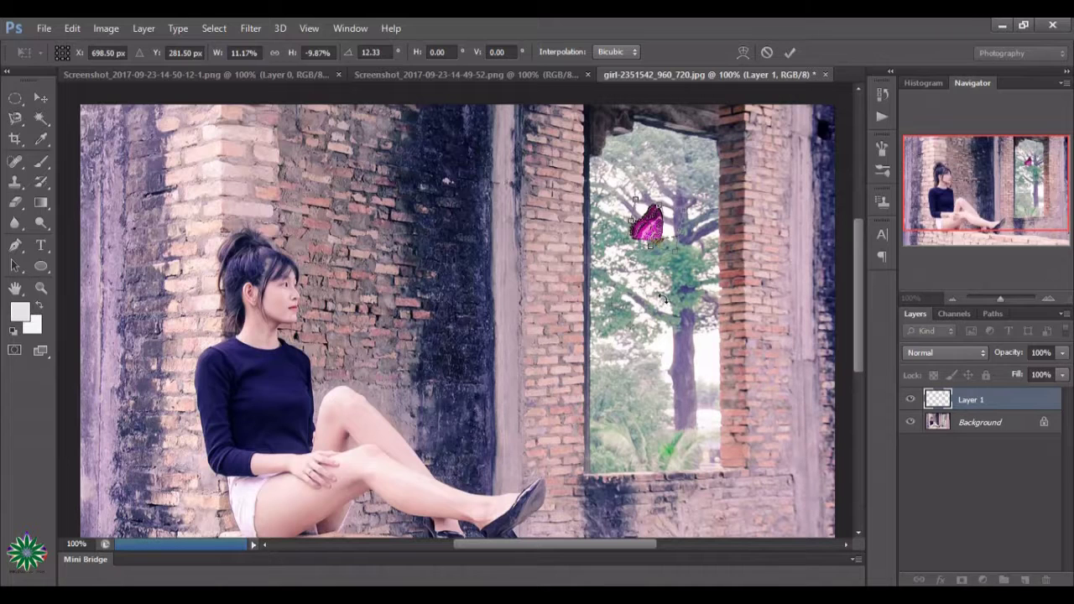
click(788, 53)
key(ctrl+t)
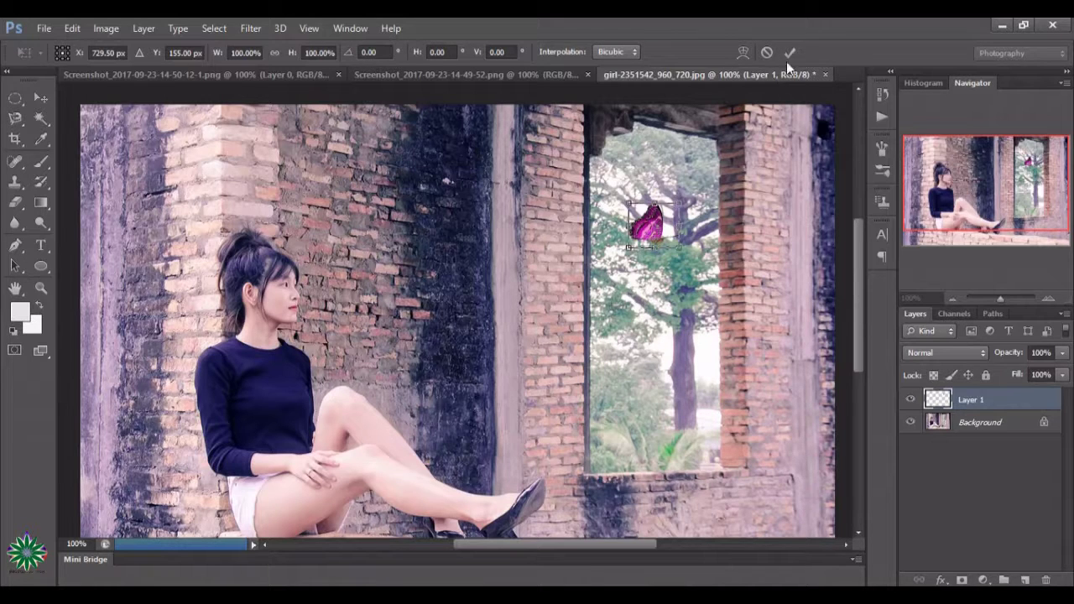
key(Return)
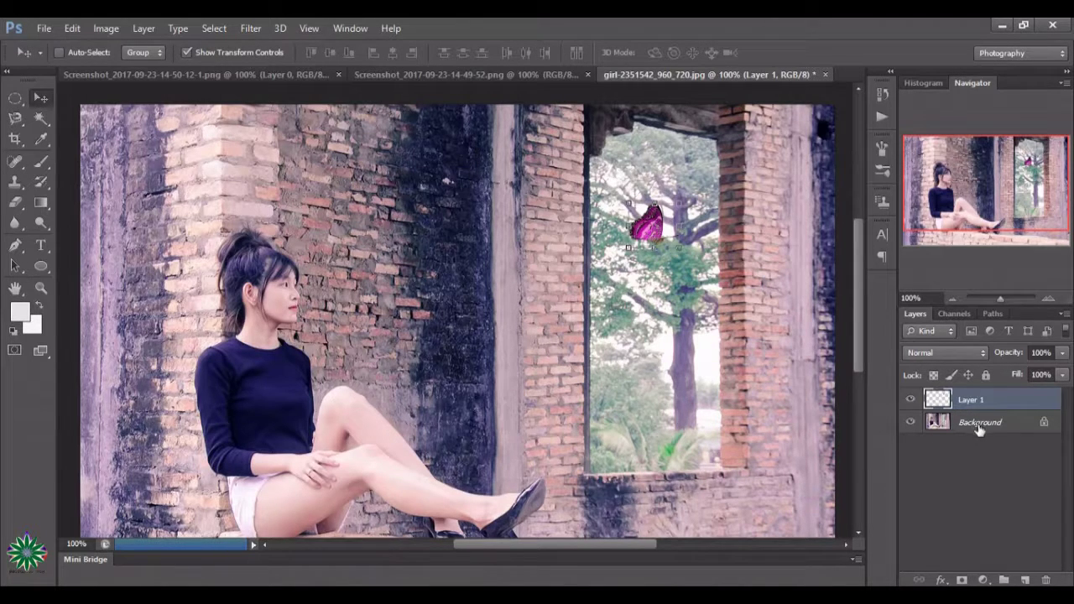
Duplicate the Background layer as Background copy and check the layer stack.
click(979, 426)
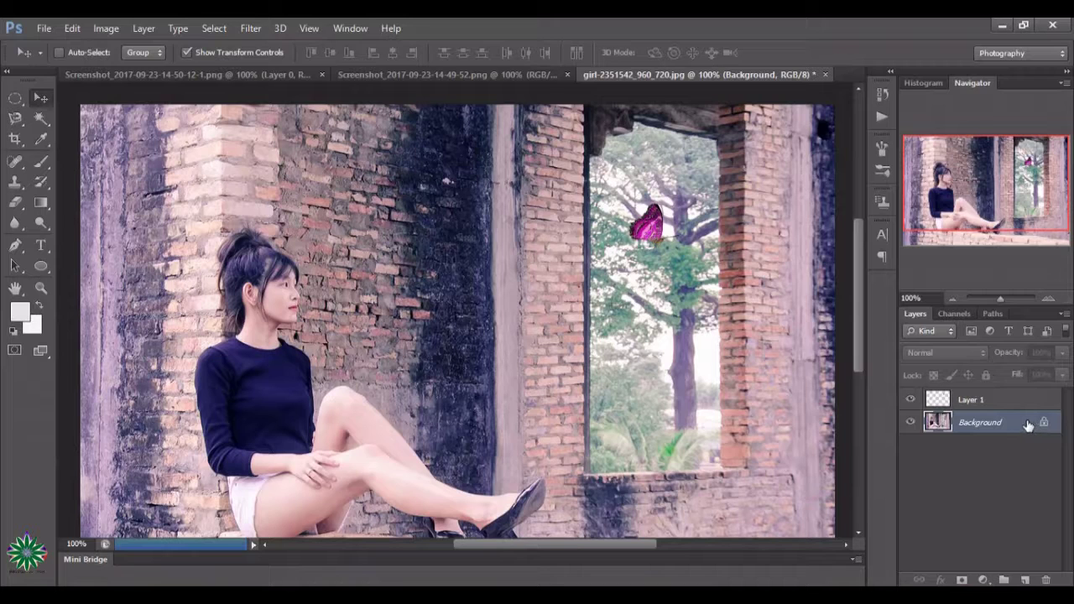
drag(1025, 426, 1025, 579)
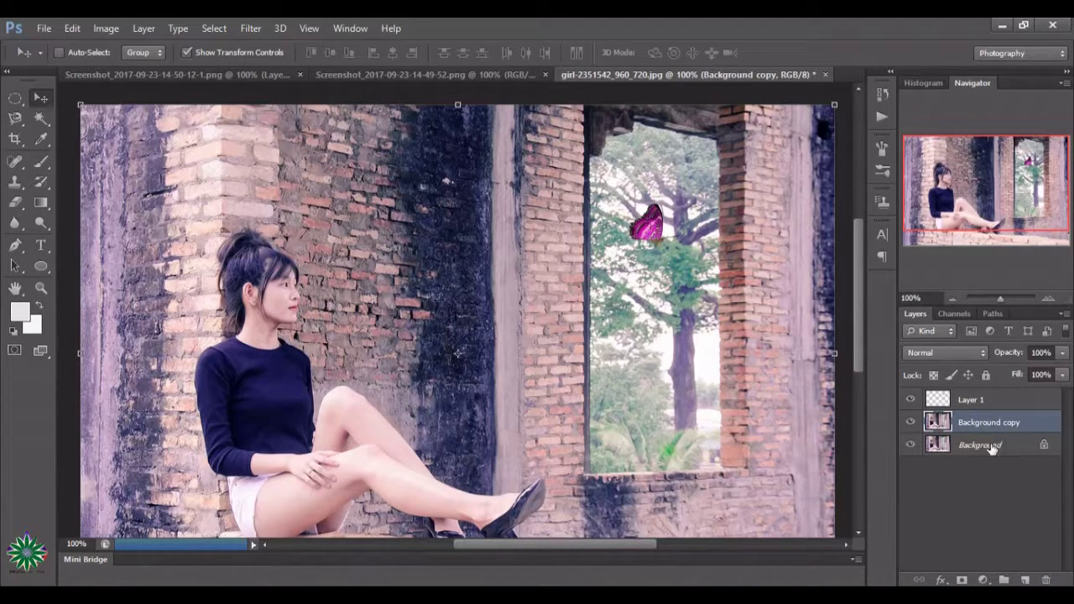
click(990, 445)
click(982, 422)
click(979, 403)
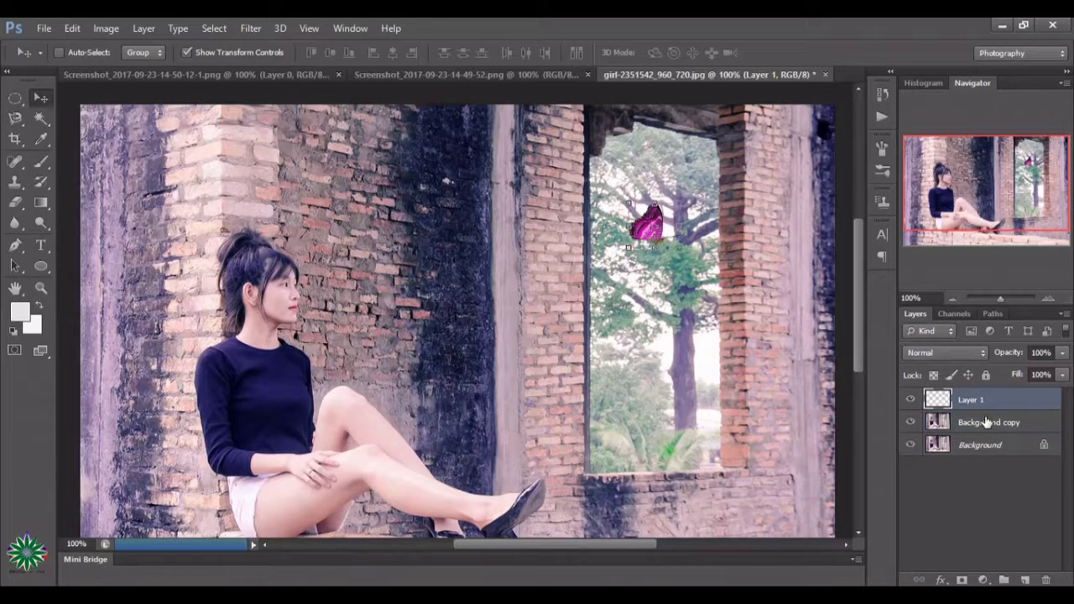
click(987, 423)
click(962, 402)
Re-enter and commit Free Transform on Layer 1, then reselect Layer 1 after checking the other layers.
key(ctrl+t)
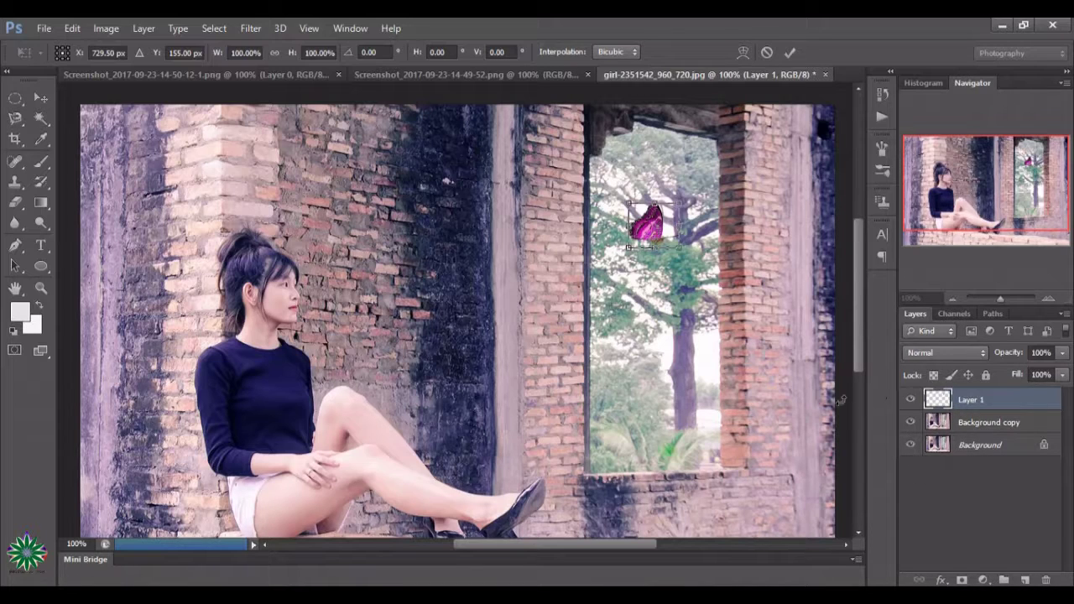
click(790, 52)
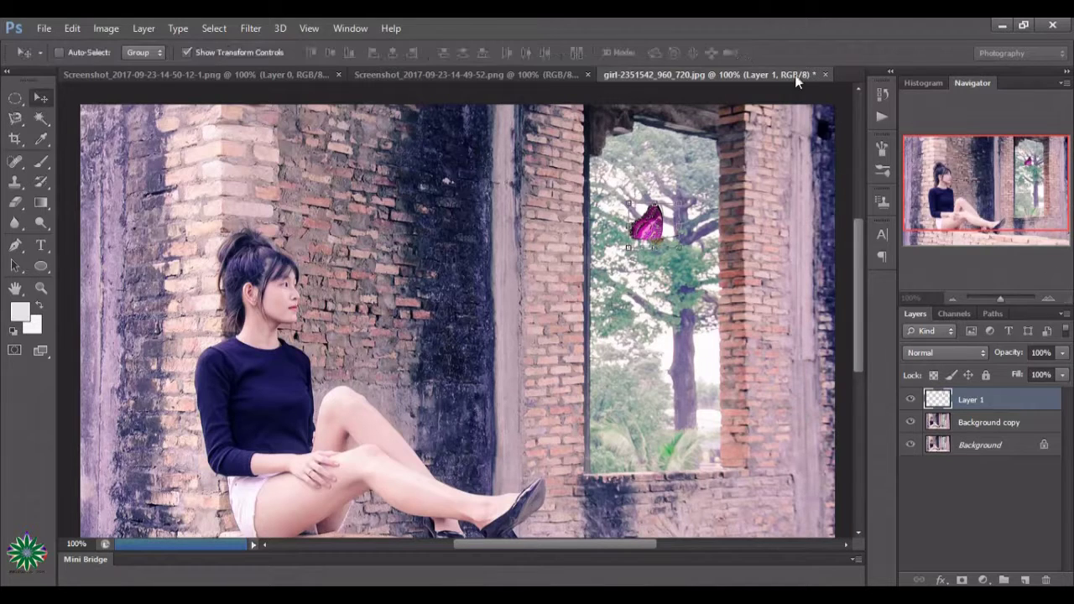
click(968, 424)
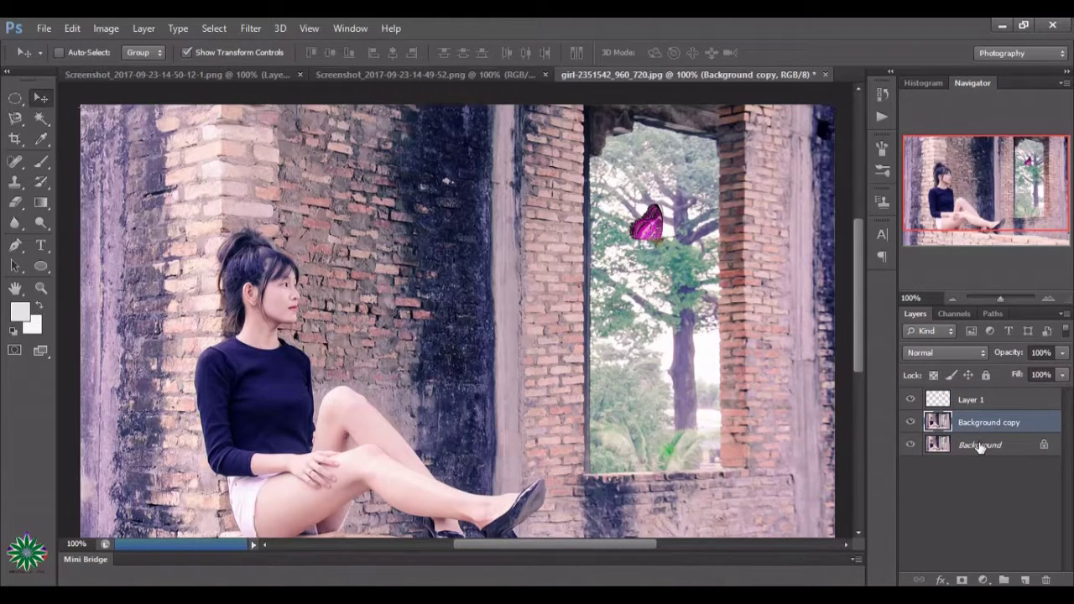
click(980, 445)
click(972, 424)
click(972, 446)
click(971, 422)
click(980, 402)
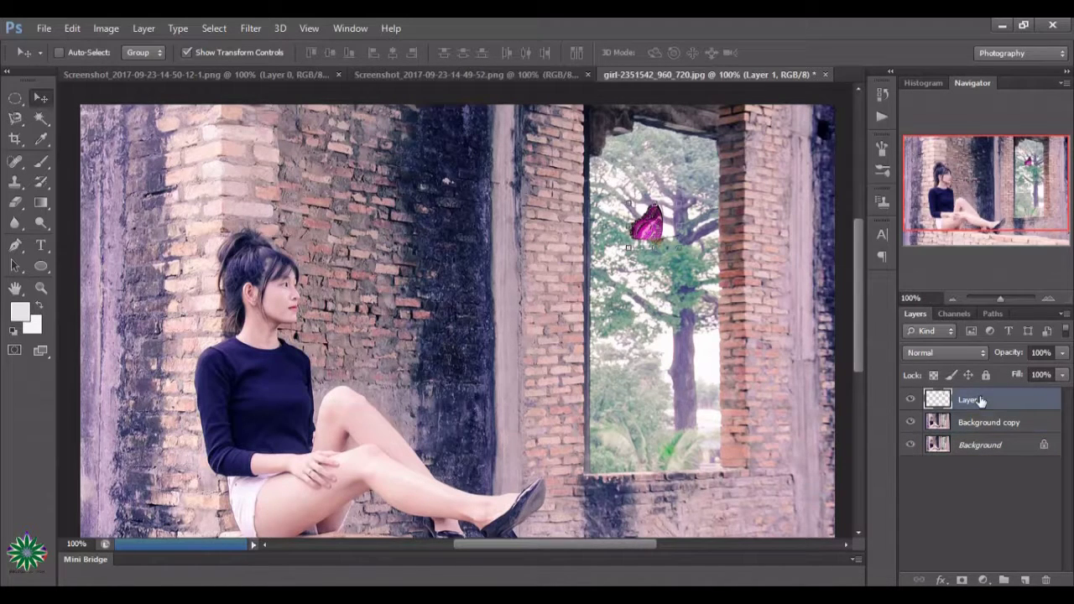
click(94, 28)
mouse_move(130, 68)
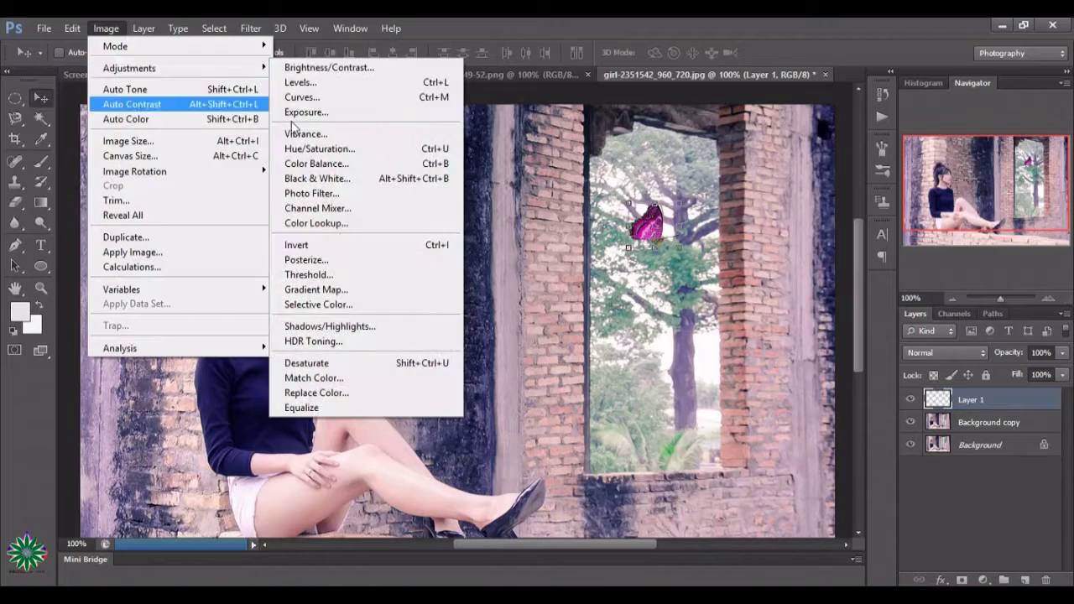
Apply Hue/Saturation to Layer 1's butterfly: Hue +180, Saturation -47, Lightness -15.
click(327, 148)
drag(780, 157, 483, 290)
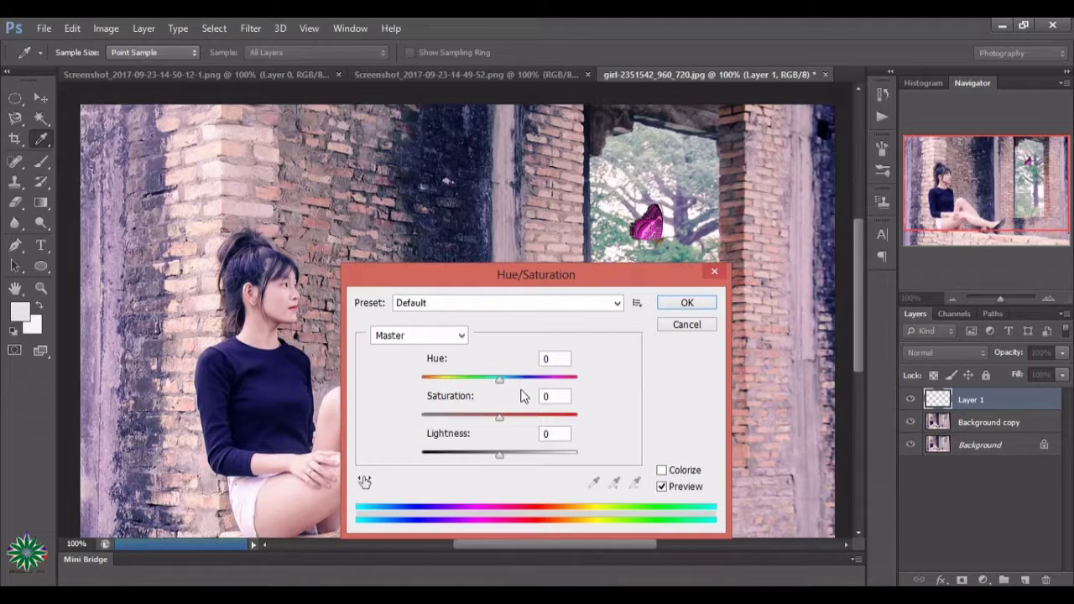
mouse_move(499, 379)
mouse_down()
mouse_move(566, 386)
mouse_move(522, 389)
mouse_move(566, 395)
mouse_move(542, 391)
mouse_move(555, 398)
mouse_up()
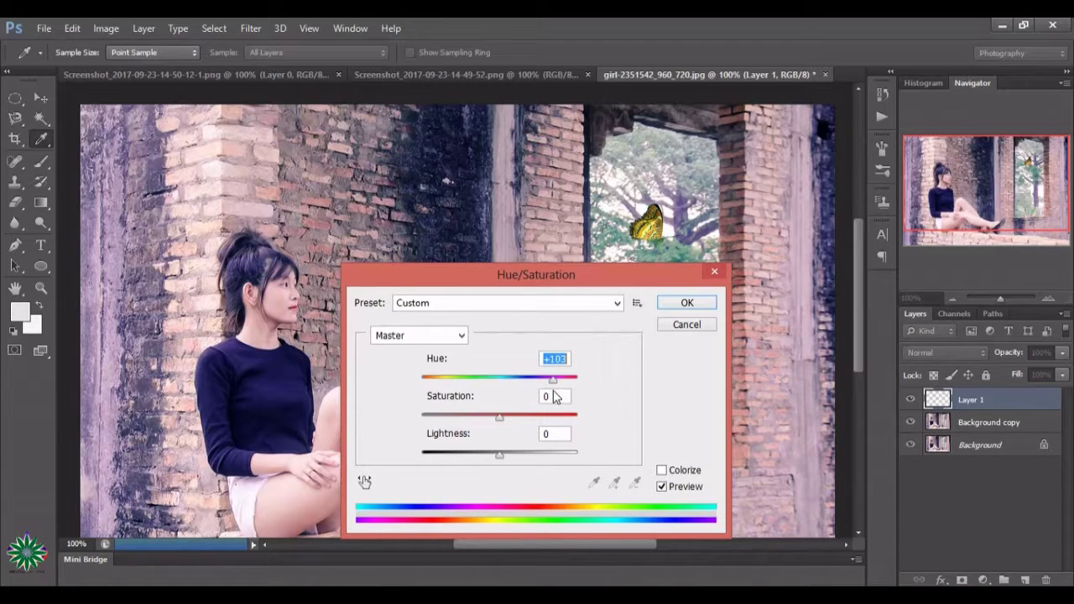
mouse_move(501, 417)
mouse_down()
mouse_move(513, 418)
mouse_move(446, 432)
mouse_move(508, 426)
mouse_move(550, 447)
mouse_move(528, 440)
mouse_up()
mouse_move(554, 382)
mouse_down()
mouse_move(459, 384)
mouse_move(546, 384)
mouse_move(578, 400)
mouse_up()
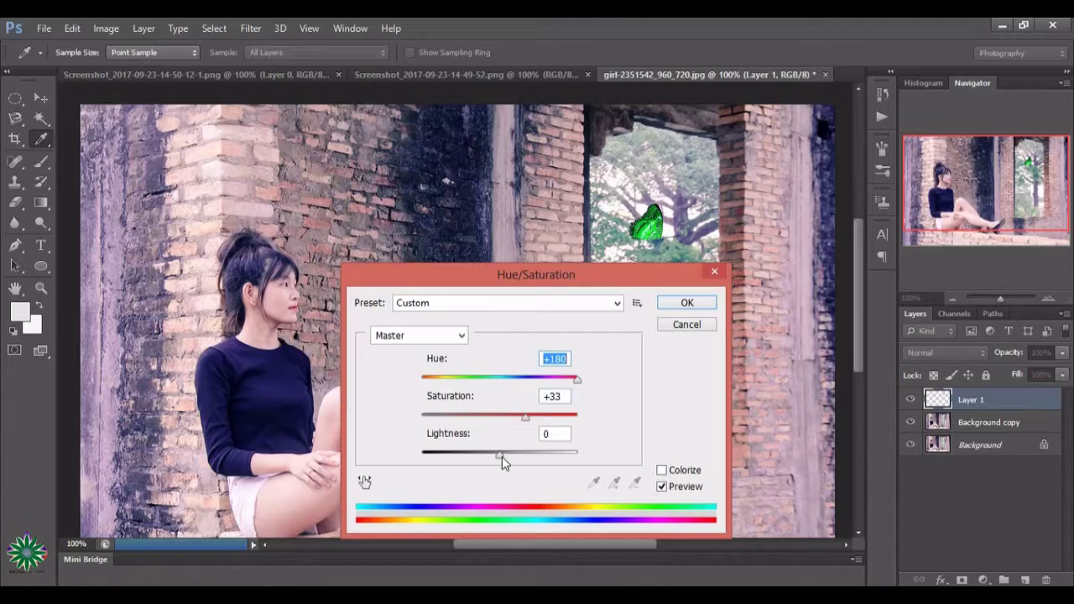
drag(502, 457, 488, 456)
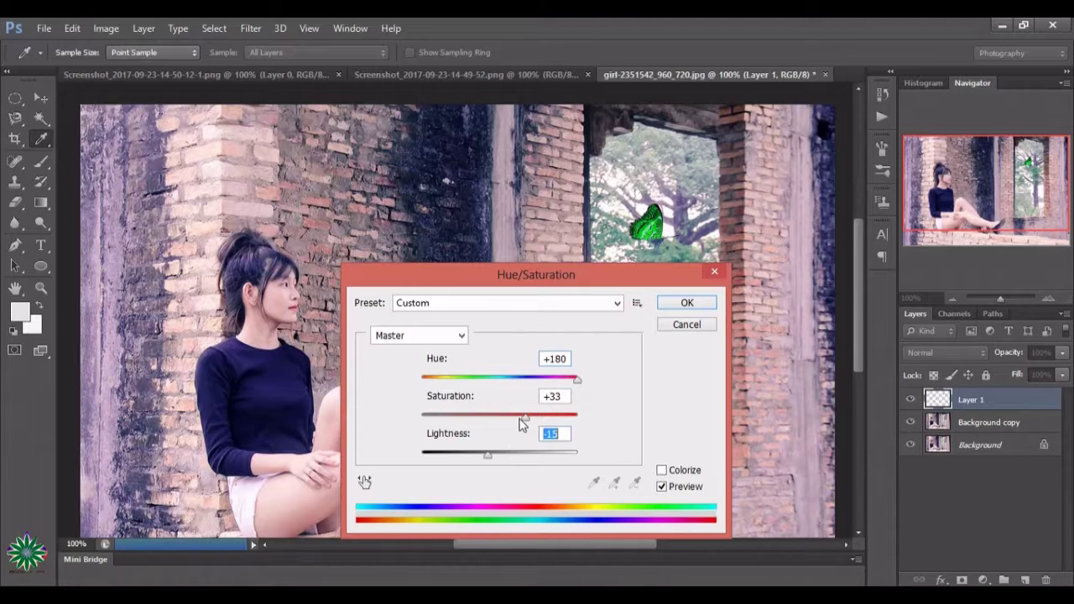
drag(522, 416, 462, 415)
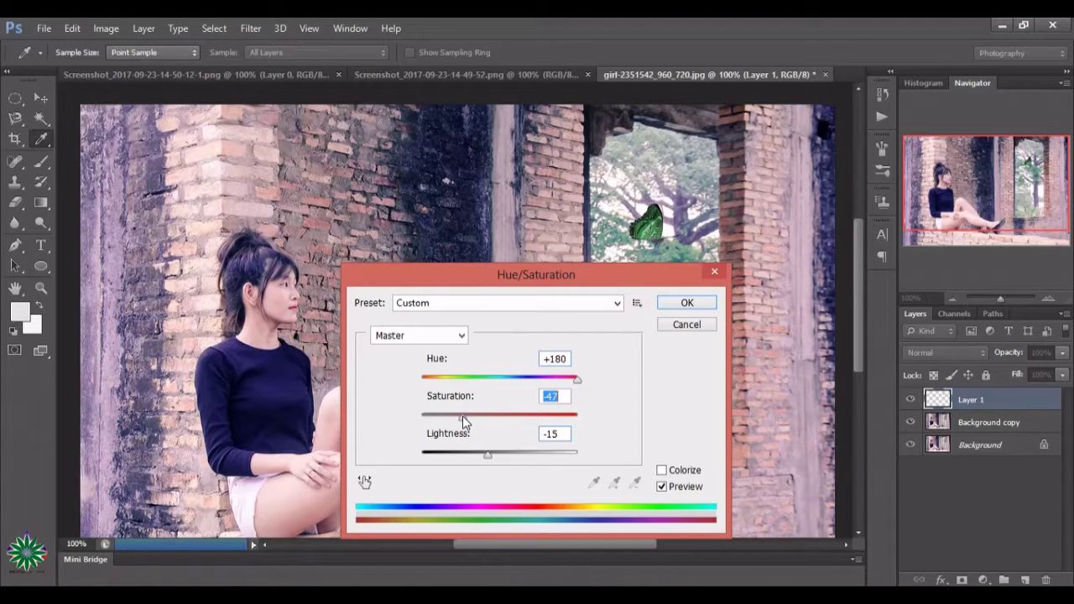
click(689, 303)
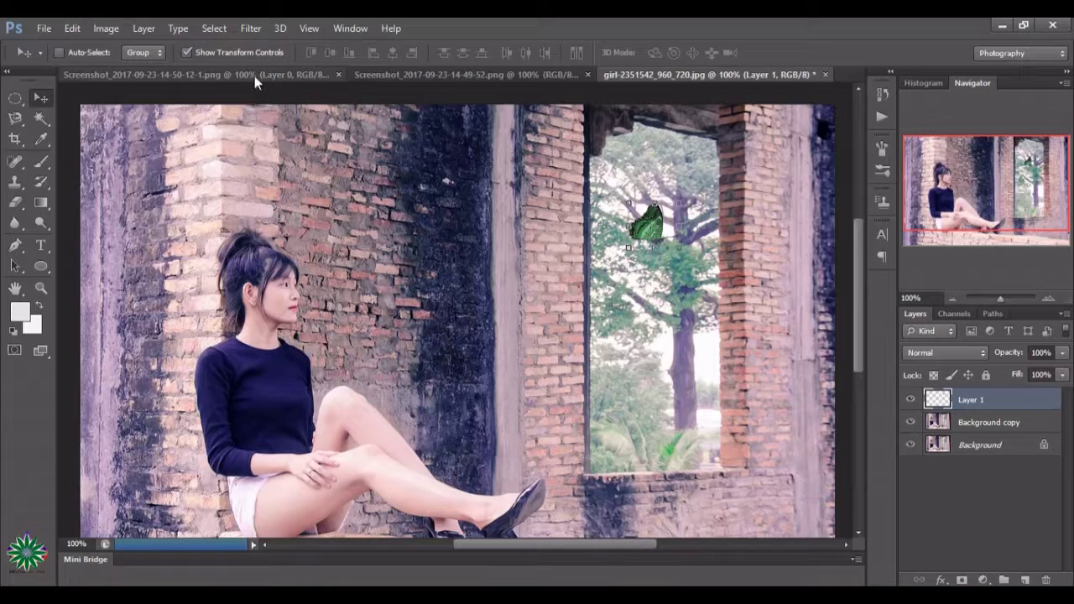
Bring the orange monarch in as Layer 2, scaled to about 12% and tilted below the green butterfly.
click(408, 76)
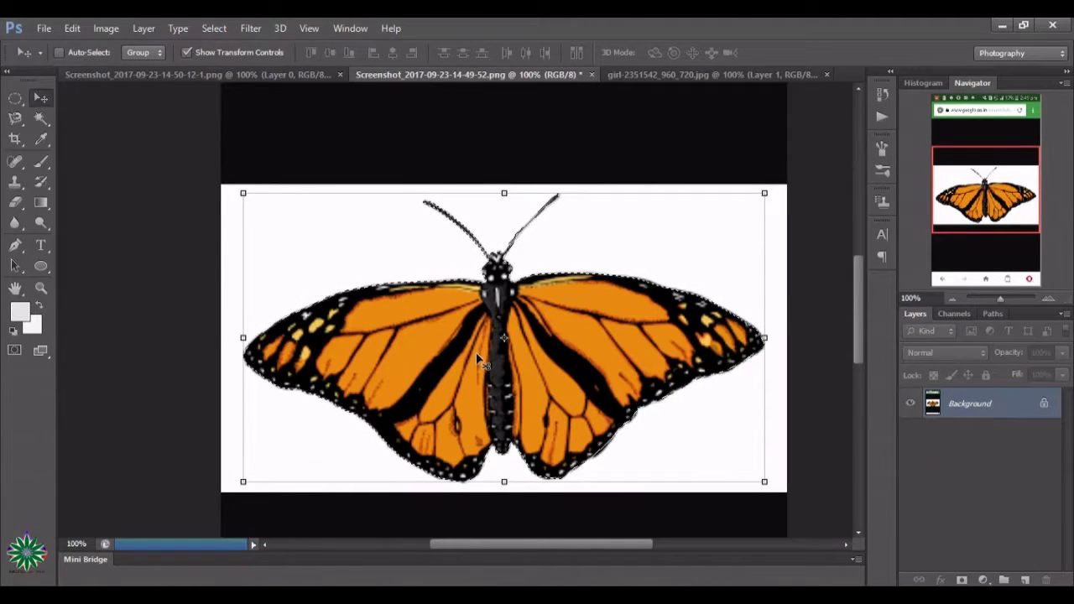
mouse_move(483, 340)
mouse_down()
mouse_move(684, 84)
mouse_move(630, 343)
mouse_move(621, 336)
mouse_up()
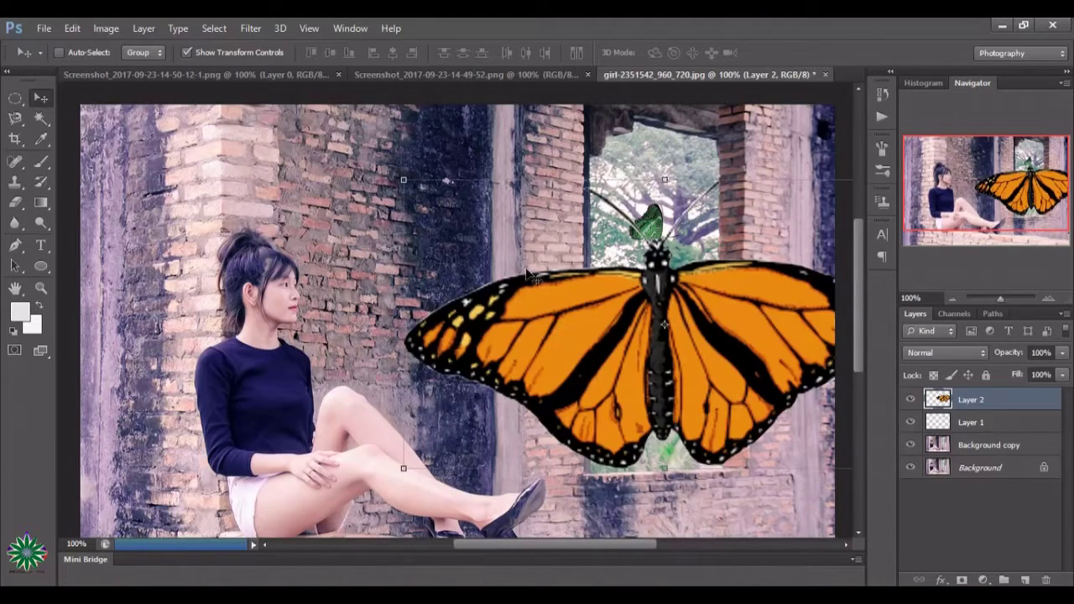
key(ctrl+t)
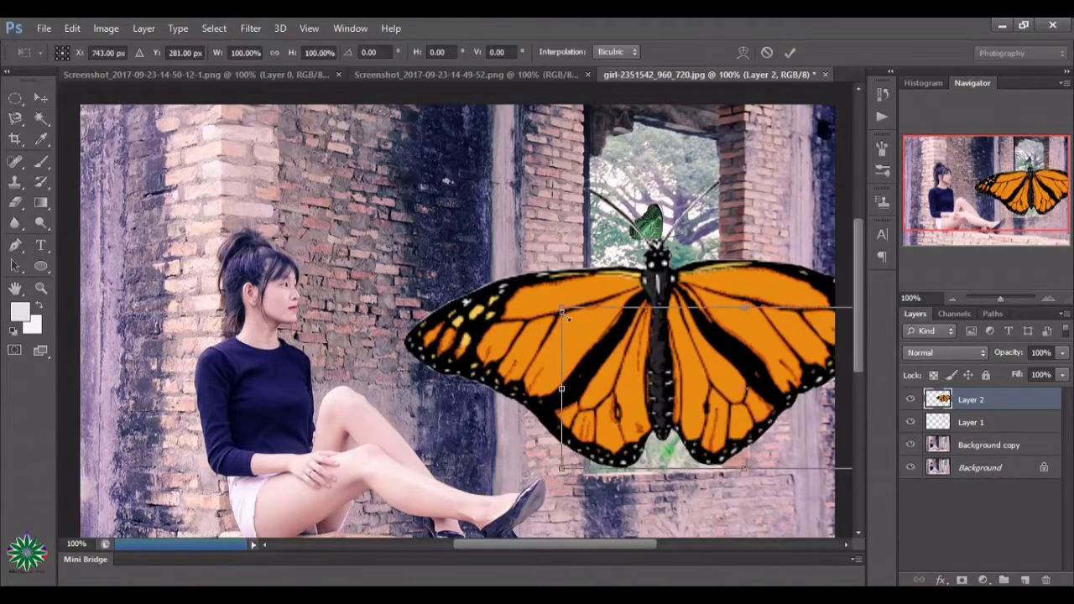
drag(403, 181, 708, 377)
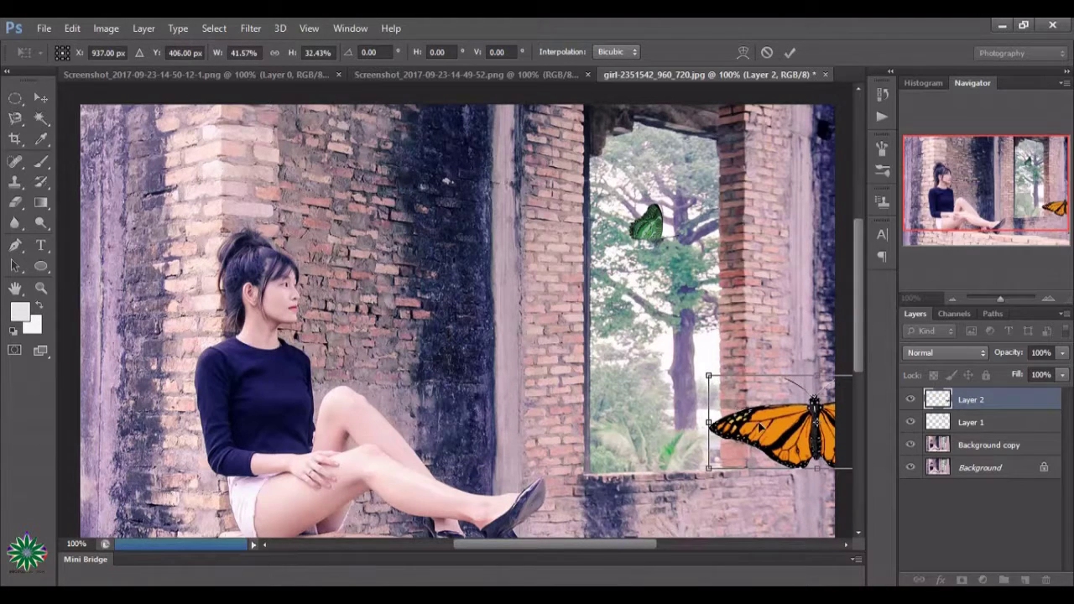
mouse_move(768, 431)
mouse_down()
mouse_move(473, 306)
mouse_move(618, 361)
mouse_move(604, 355)
mouse_move(636, 270)
mouse_up()
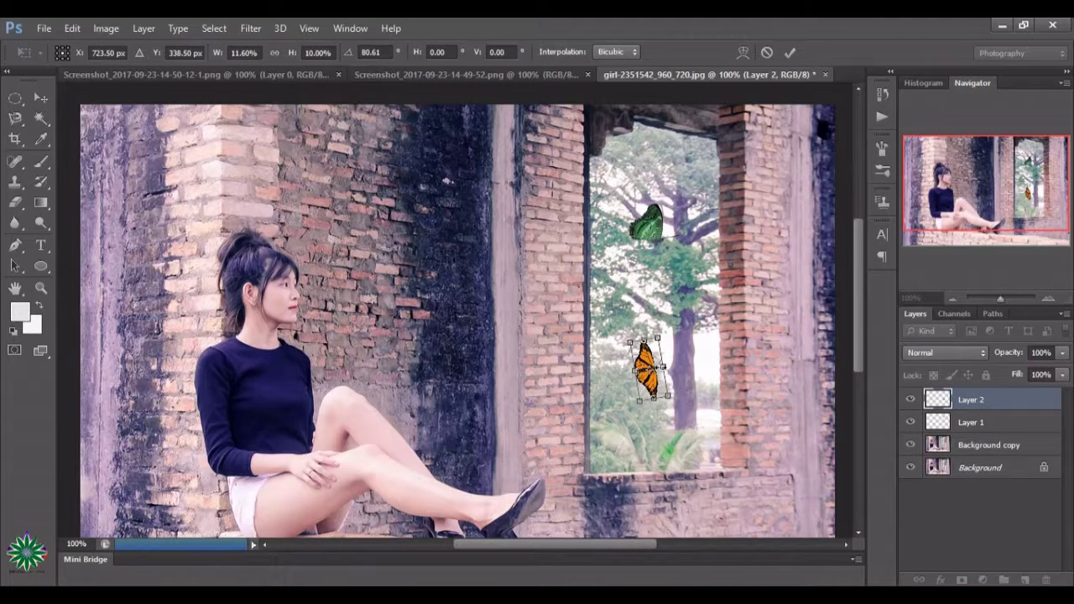
drag(663, 366, 647, 322)
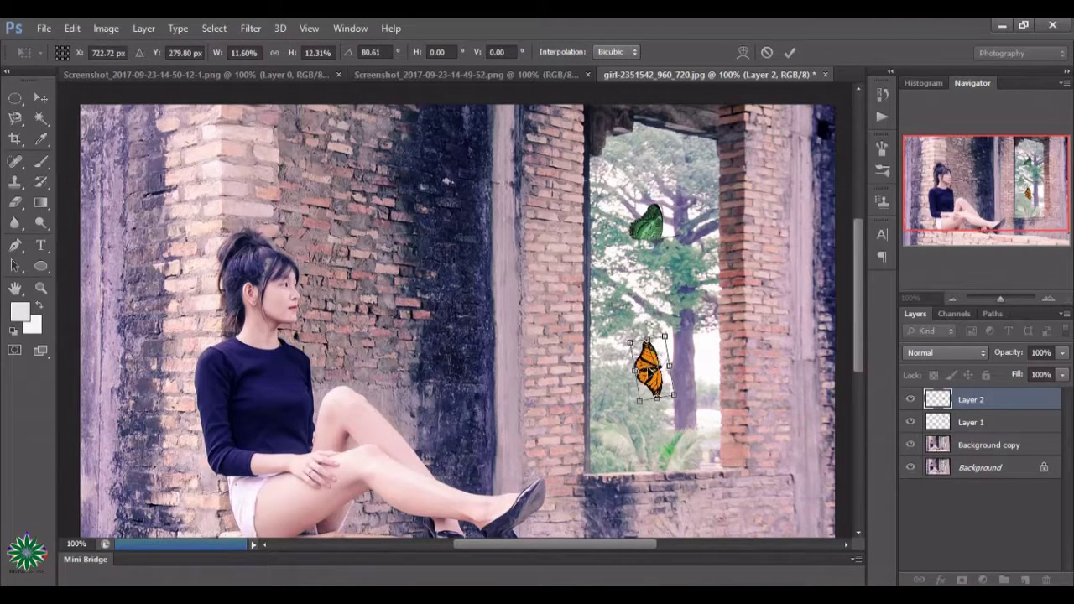
drag(651, 369, 677, 287)
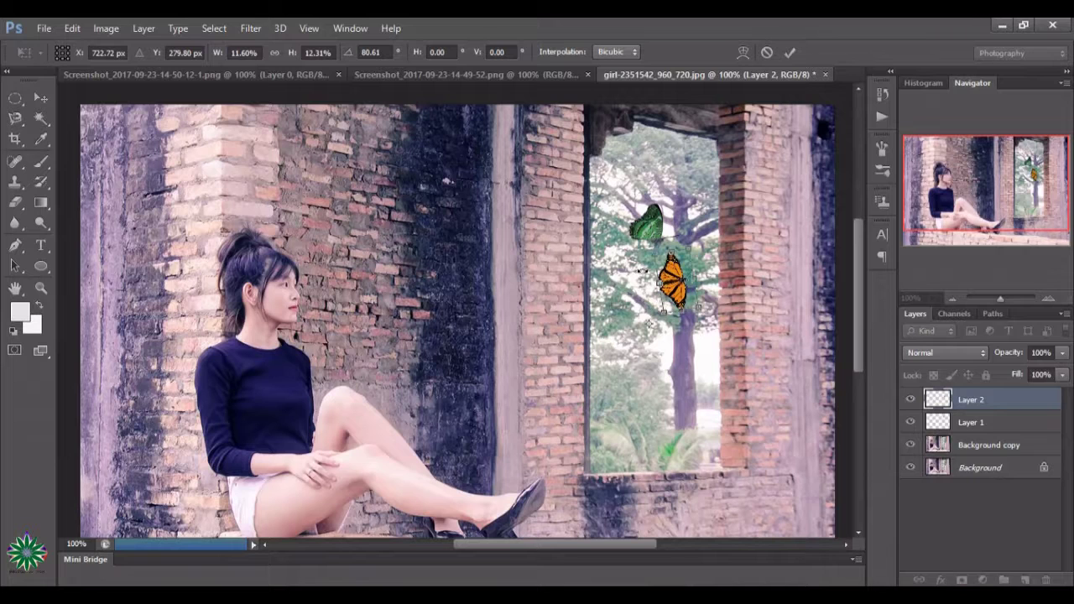
drag(641, 272, 645, 267)
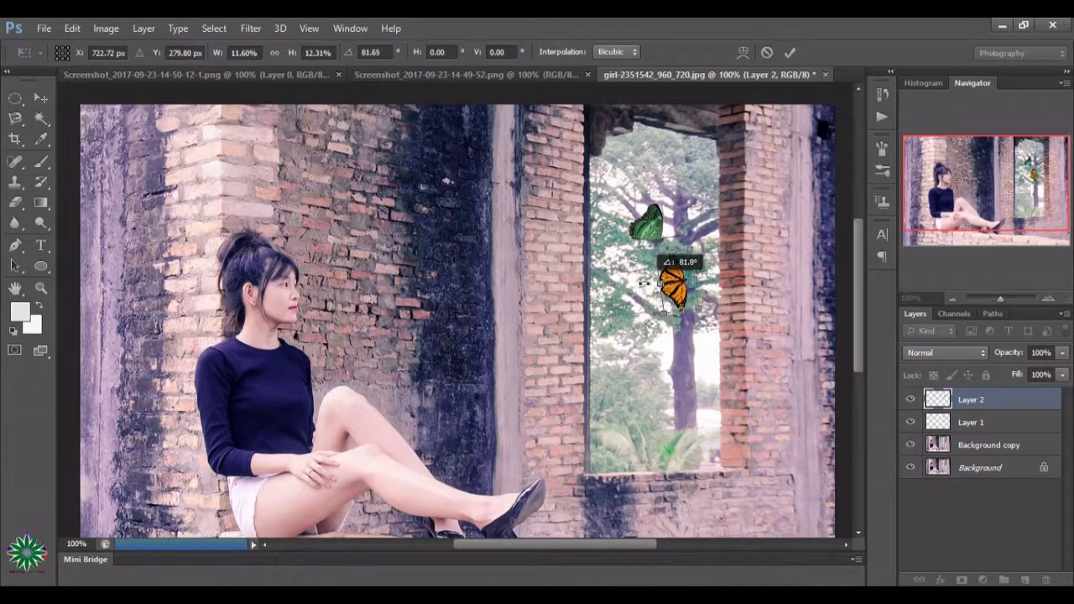
drag(656, 237, 652, 239)
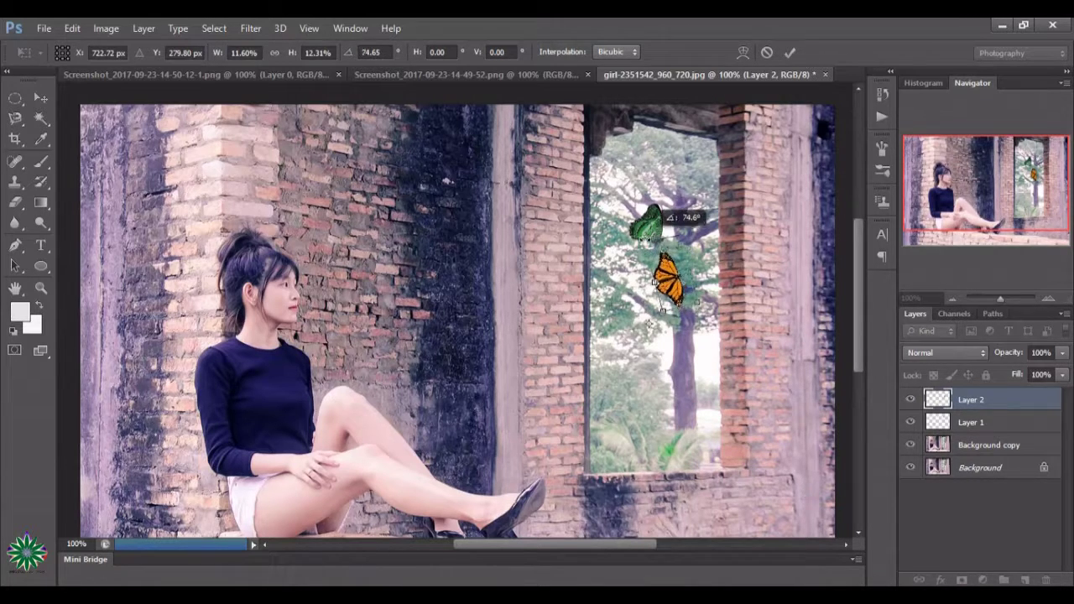
drag(665, 278, 677, 284)
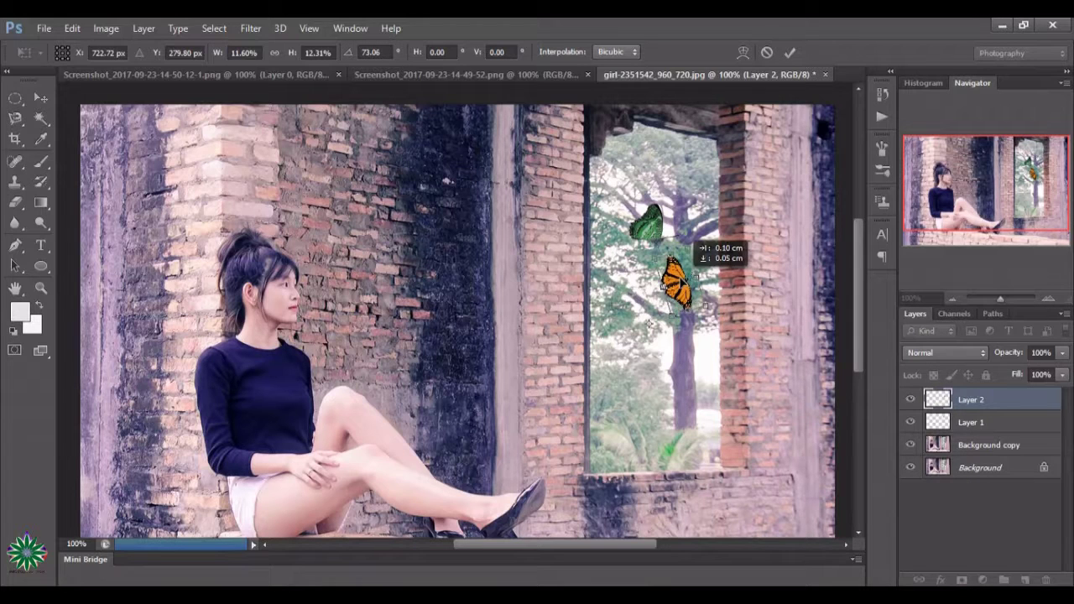
Commit the monarch's transform and recolour it via Hue/Saturation: Hue +101, Saturation -47.
click(789, 55)
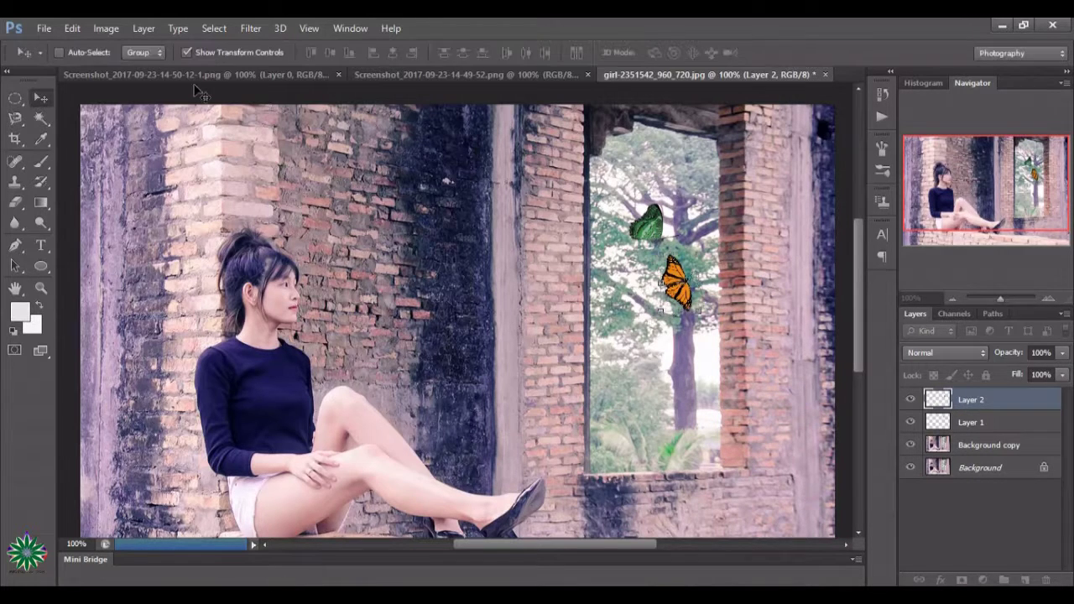
click(102, 29)
mouse_move(130, 68)
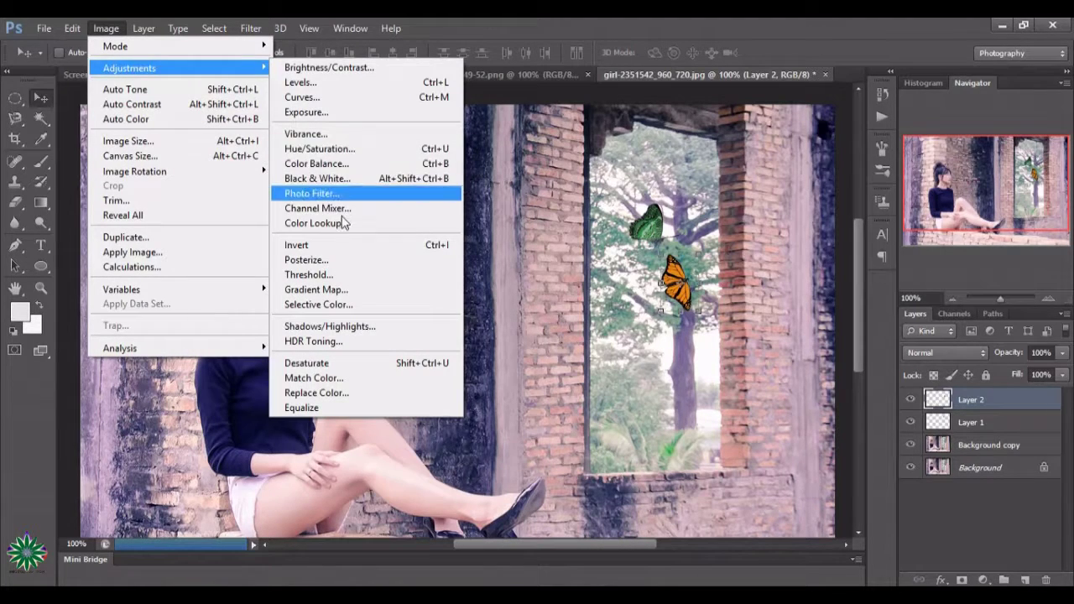
click(323, 148)
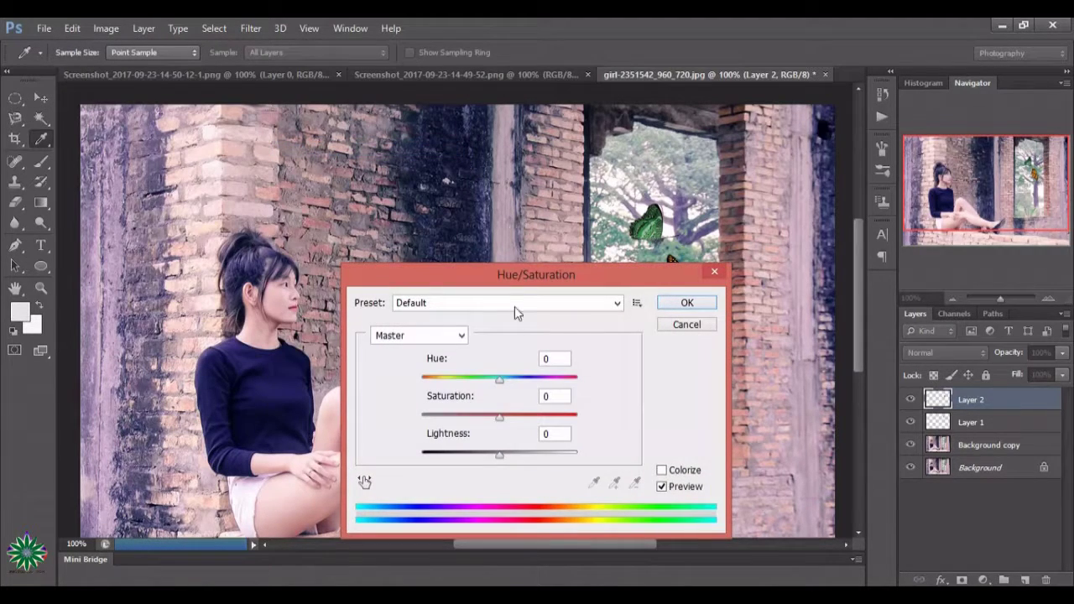
mouse_move(506, 277)
mouse_down()
mouse_move(436, 150)
mouse_move(438, 129)
mouse_up()
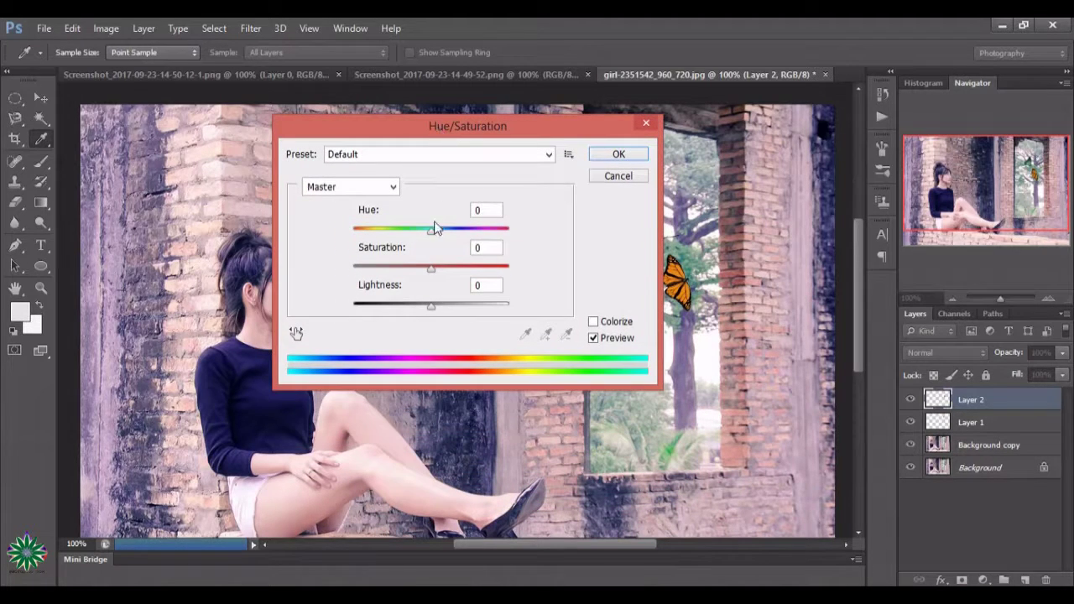
drag(431, 238, 459, 239)
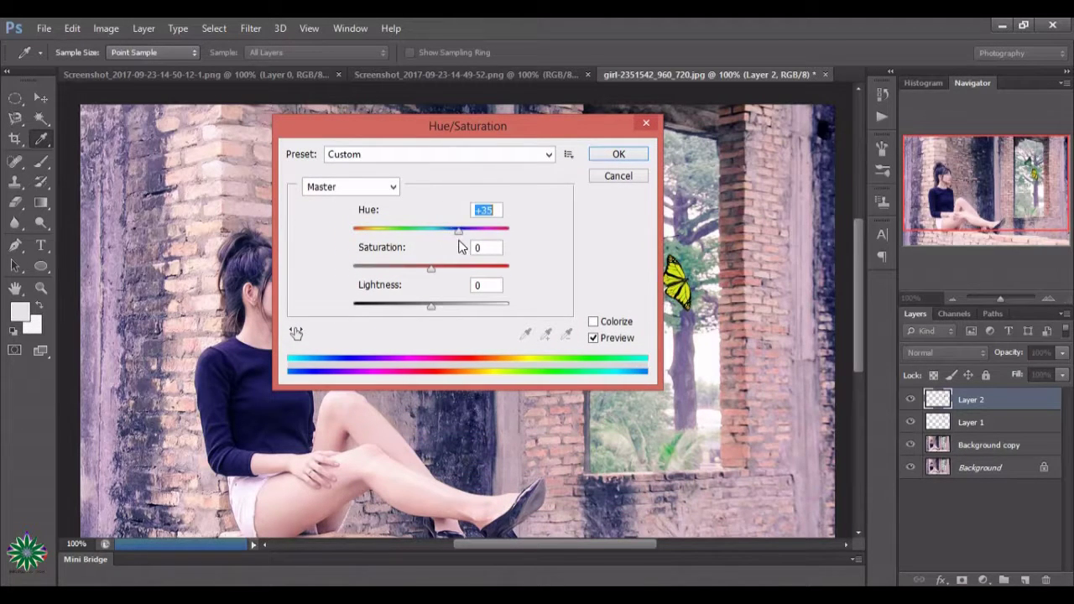
key(Up)
key(Up)
key(Up)
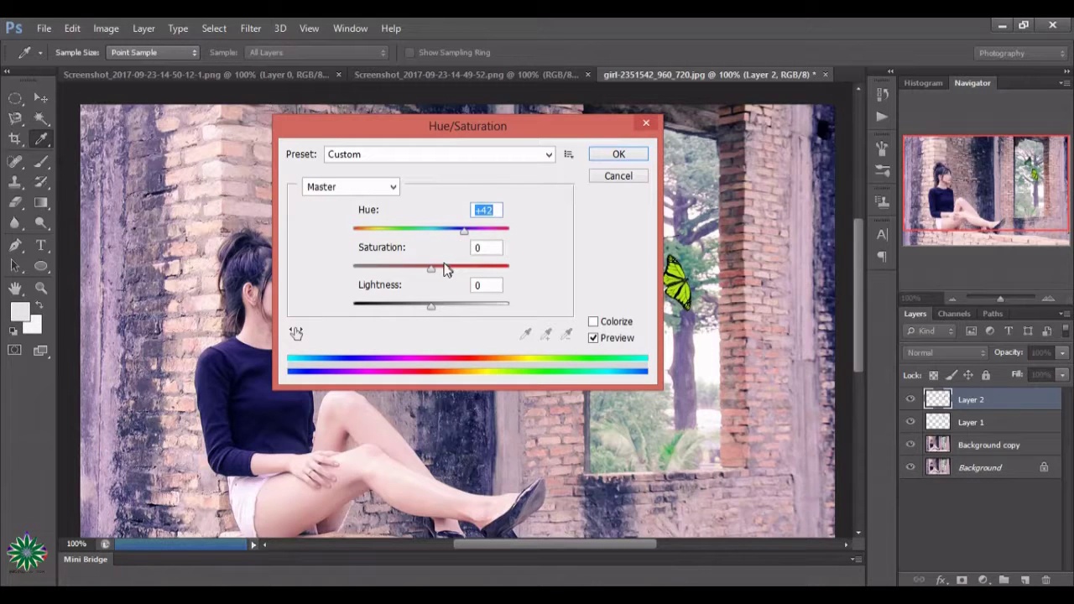
drag(464, 238, 484, 242)
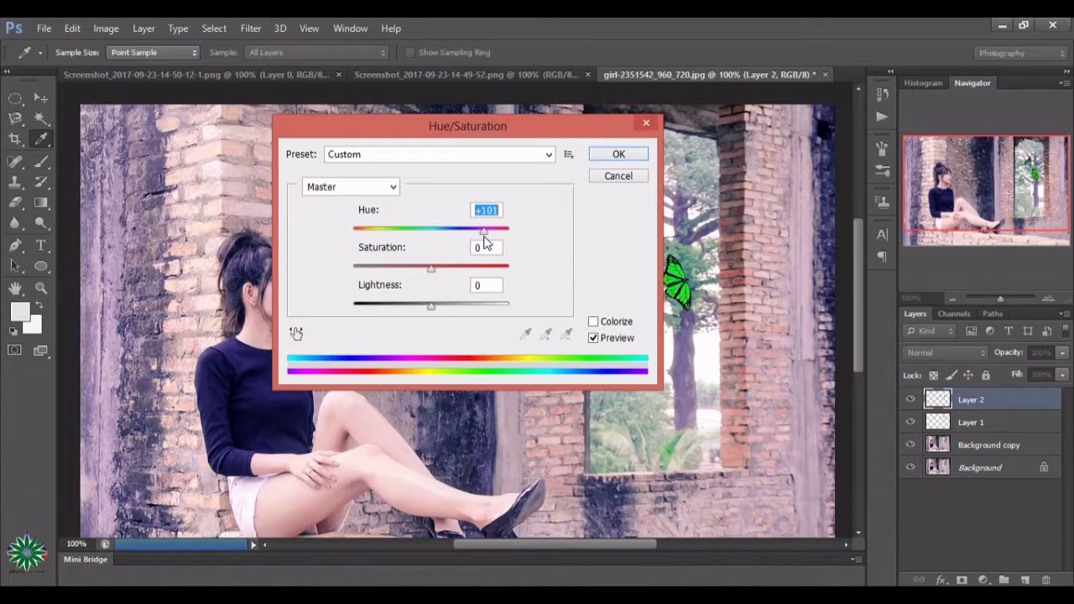
drag(431, 269, 400, 278)
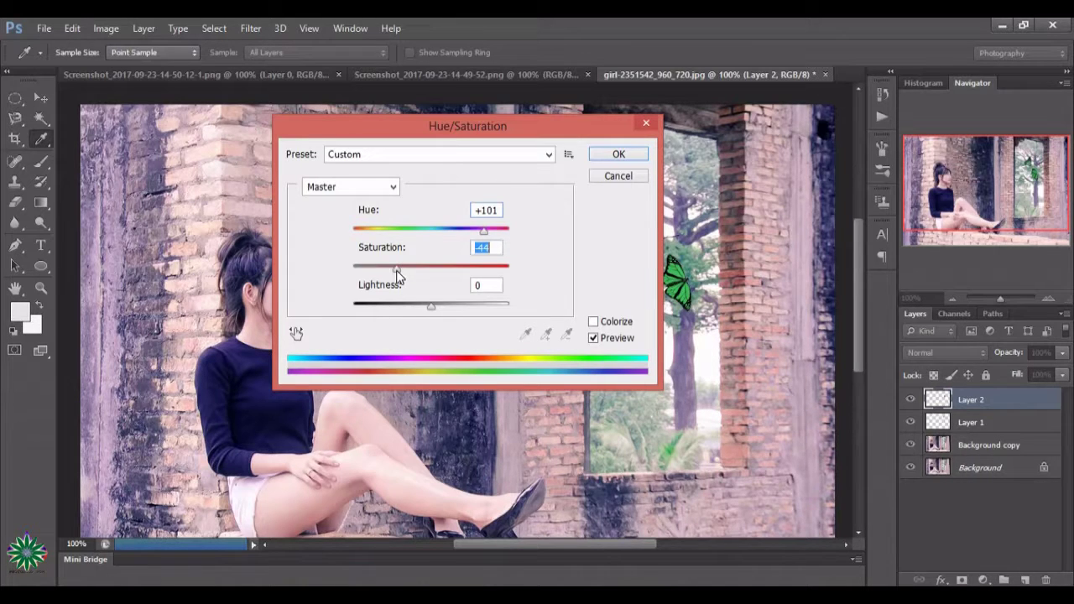
drag(455, 138, 303, 142)
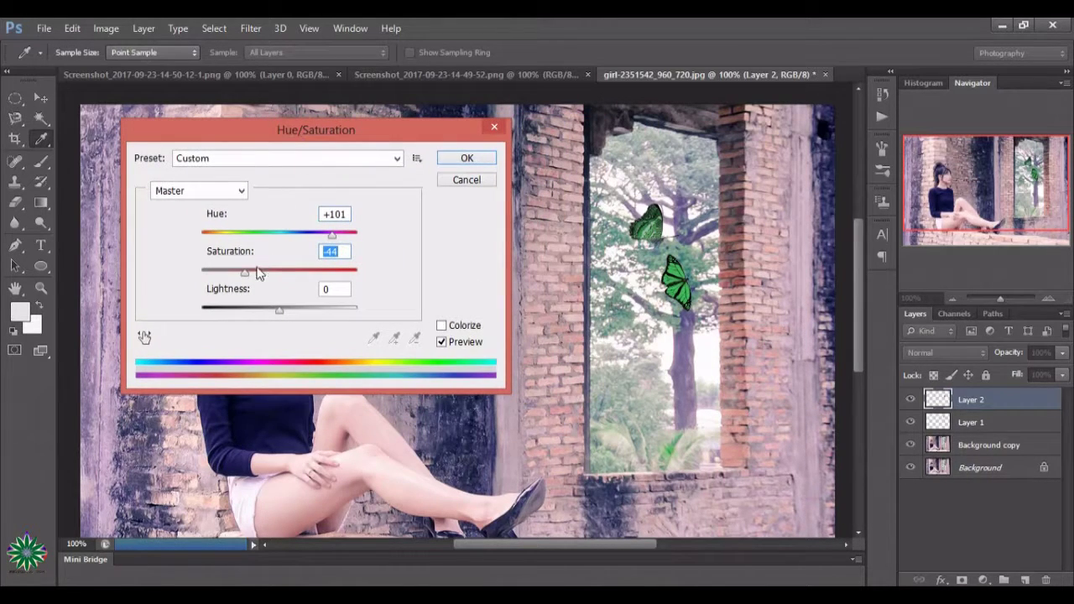
drag(258, 269, 242, 273)
mouse_move(279, 315)
mouse_down()
mouse_move(269, 313)
mouse_move(280, 316)
mouse_up()
click(464, 157)
key(v)
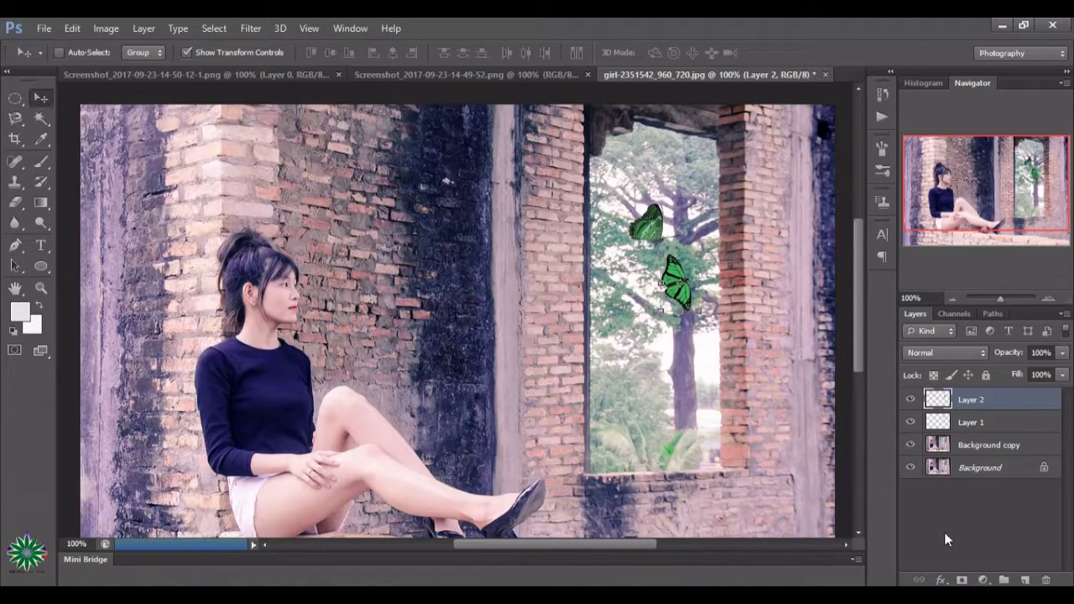
Add a Solid Color fill layer in pink-red db1f54.
click(985, 580)
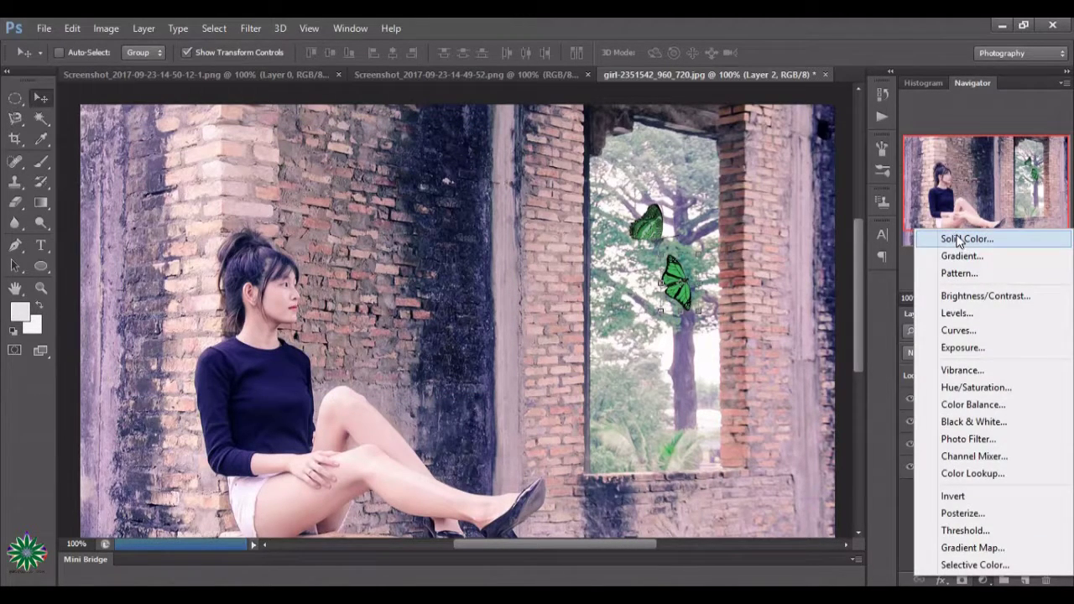
click(960, 240)
click(708, 210)
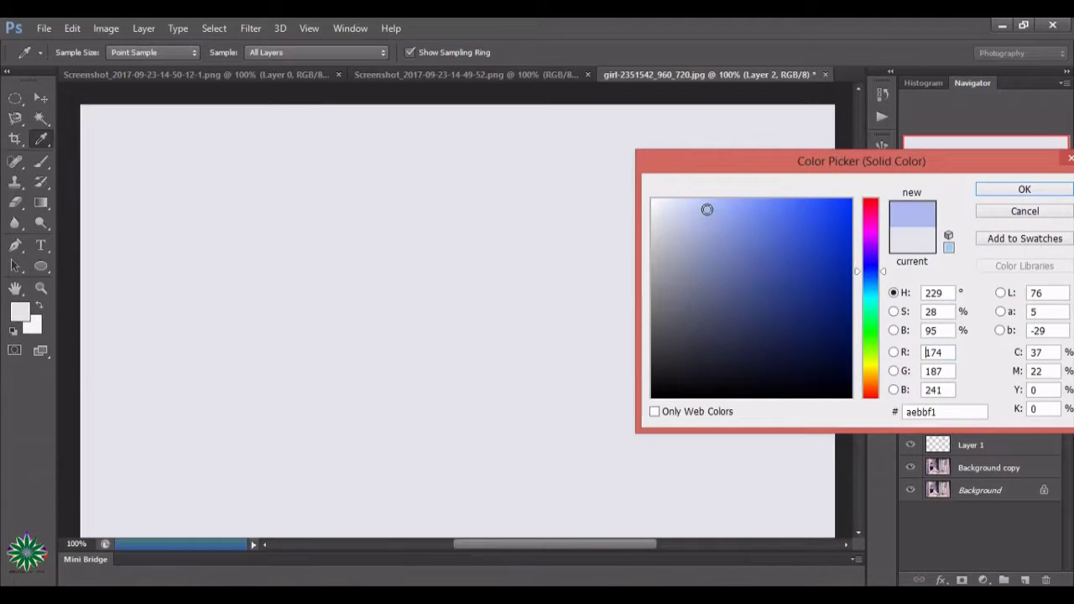
click(729, 245)
click(810, 246)
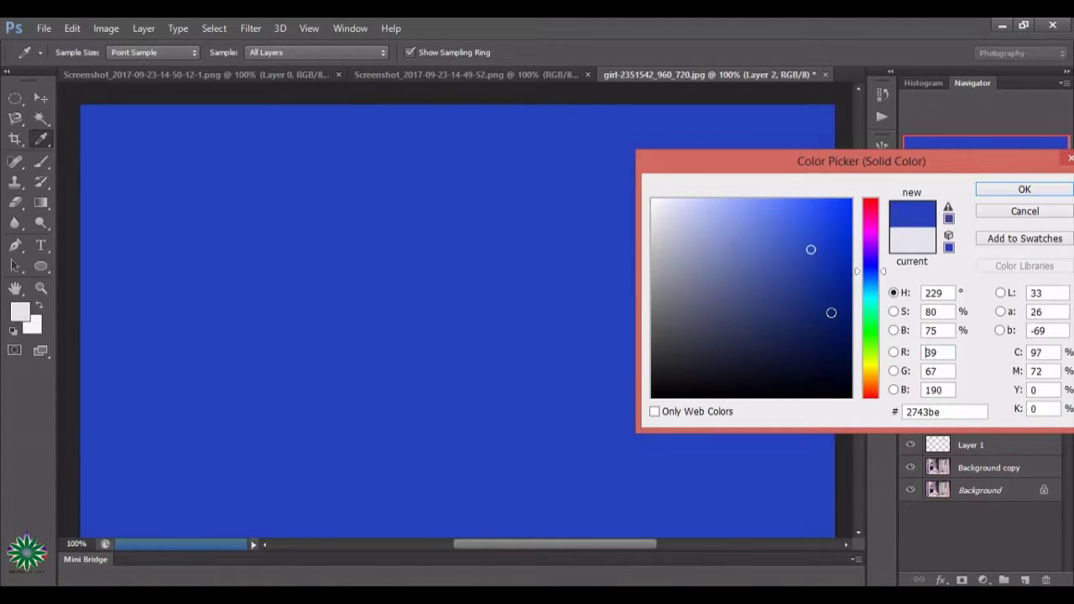
click(829, 312)
drag(872, 340, 873, 388)
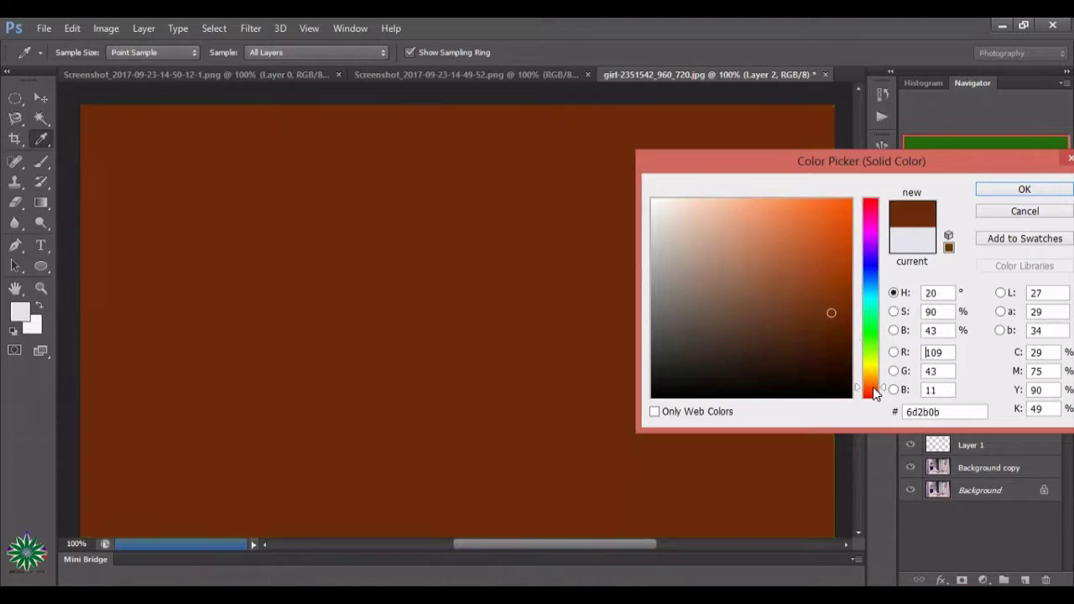
click(870, 208)
click(823, 226)
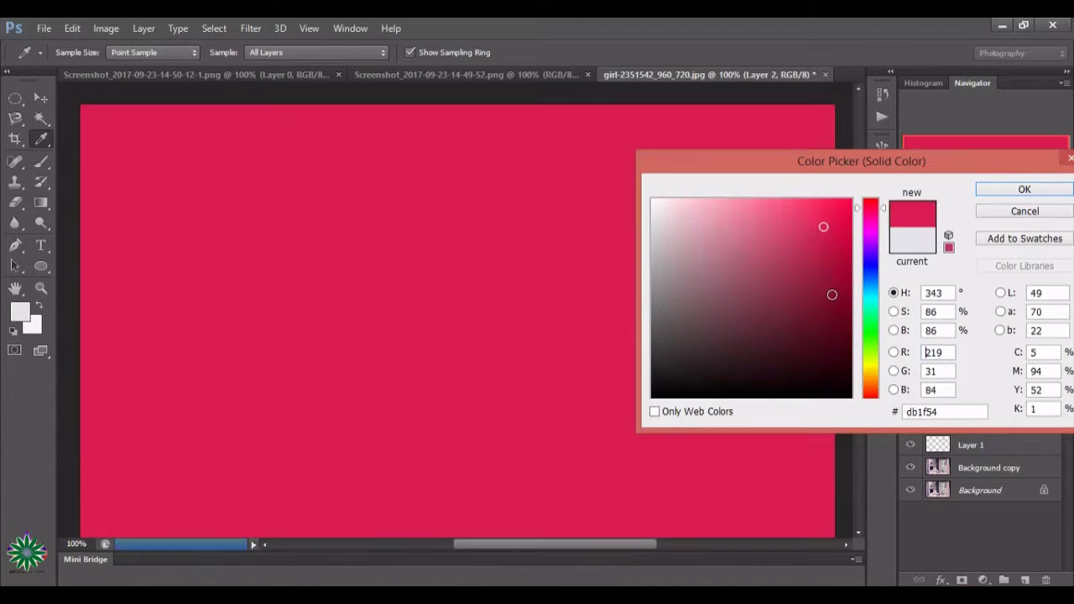
click(996, 190)
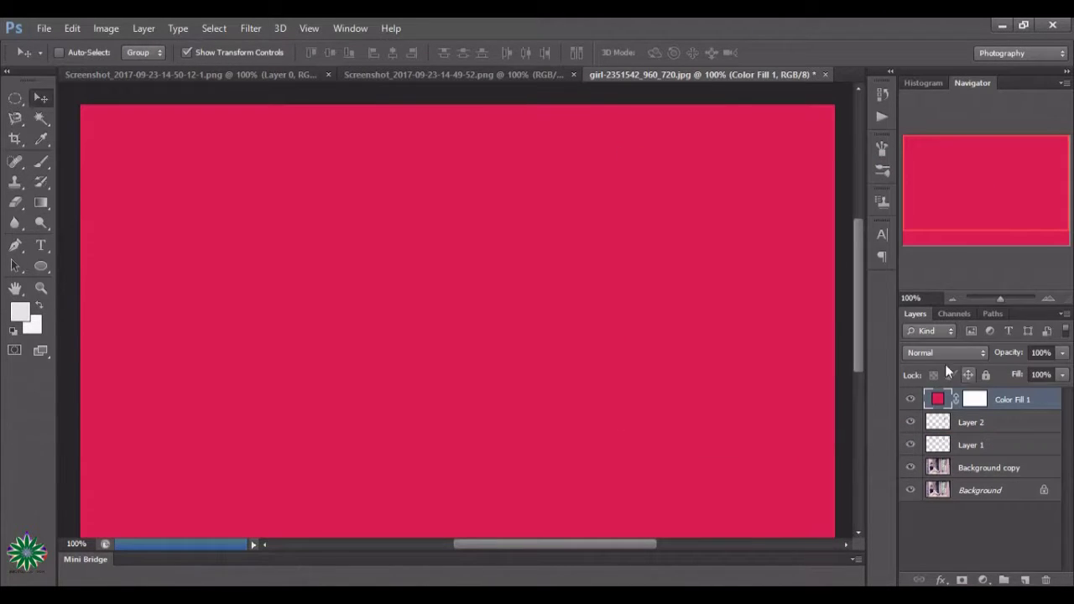
Blend Color Fill 1 in Screen mode at 34% opacity, after briefly trying Overlay.
click(942, 353)
click(913, 151)
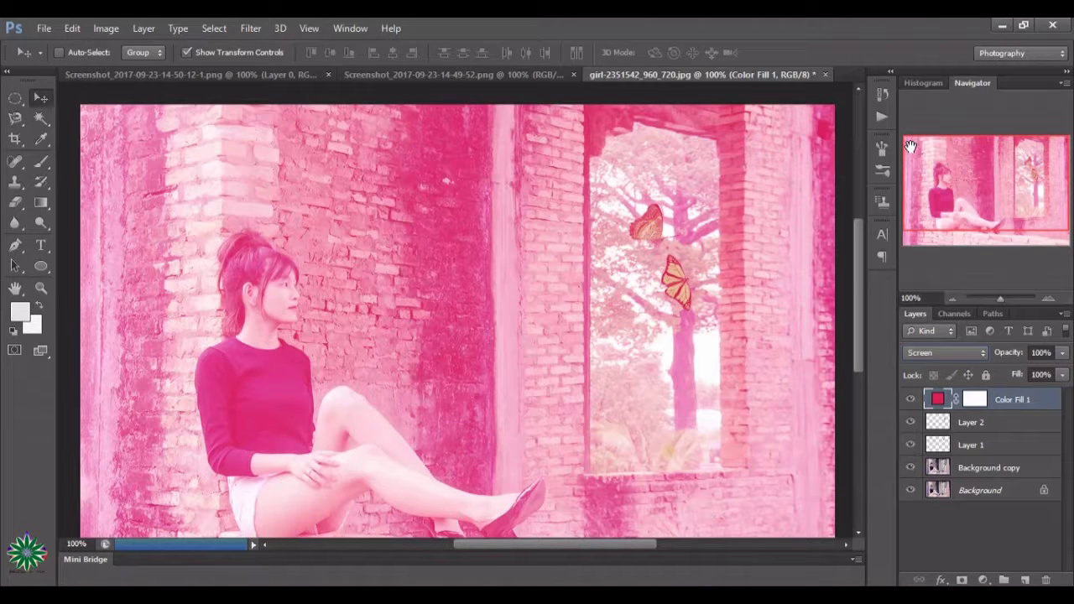
click(1061, 353)
drag(1059, 376, 1006, 383)
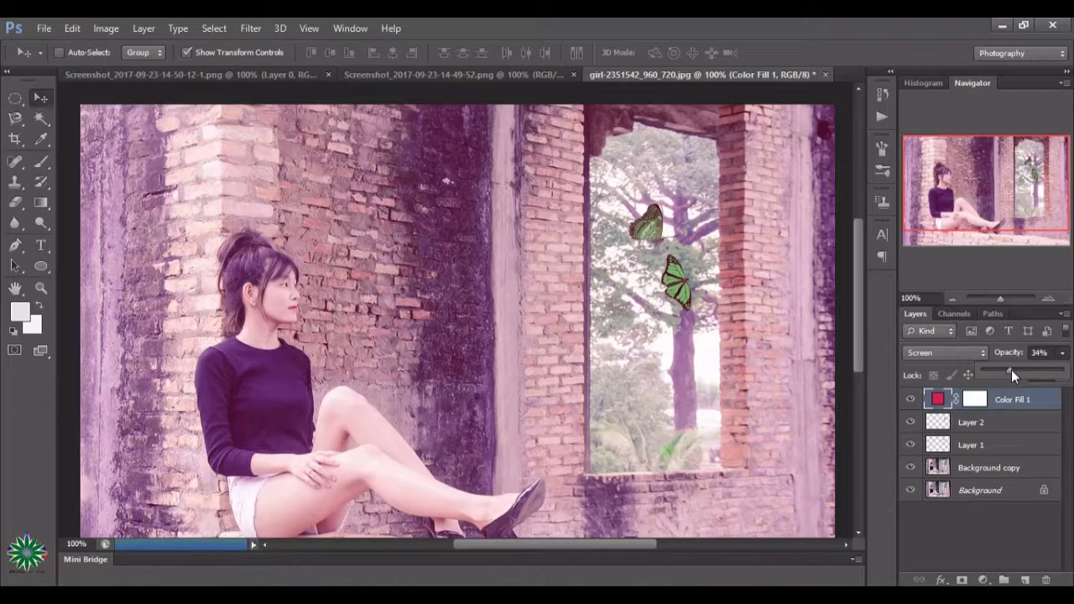
click(956, 351)
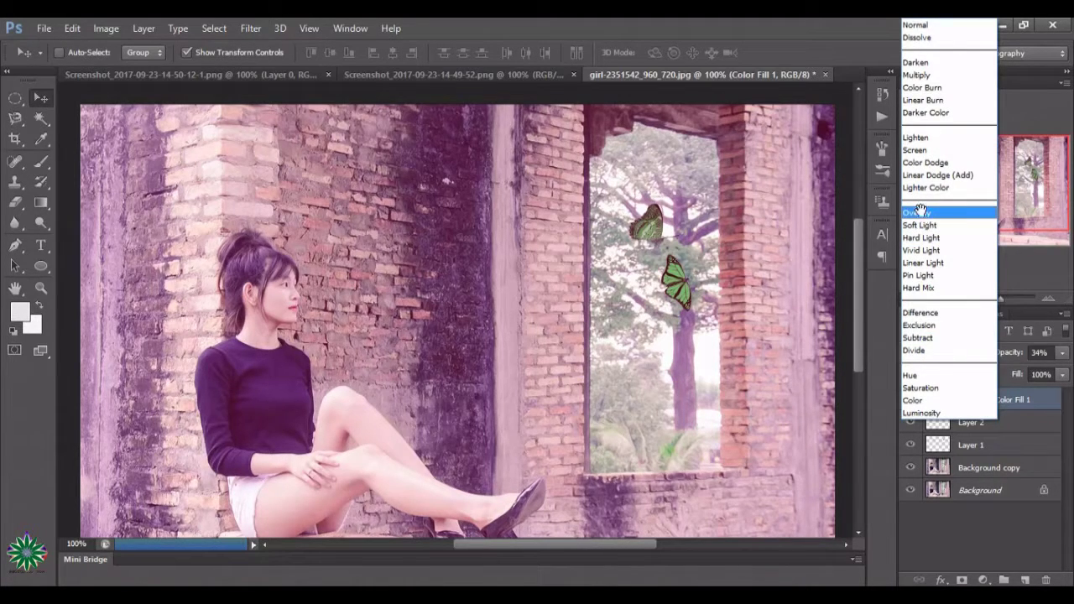
click(920, 210)
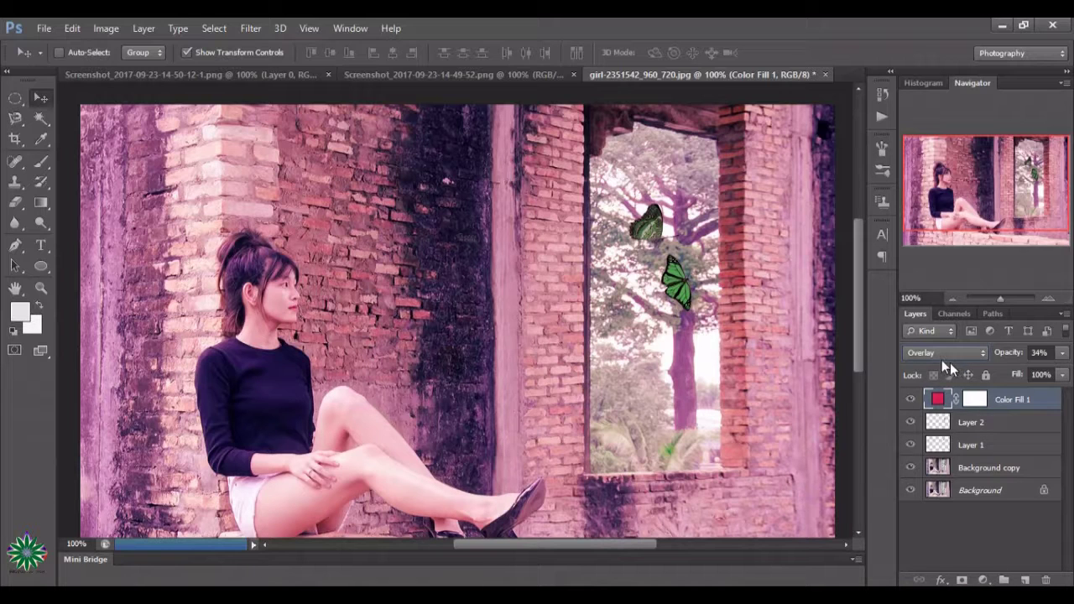
click(936, 353)
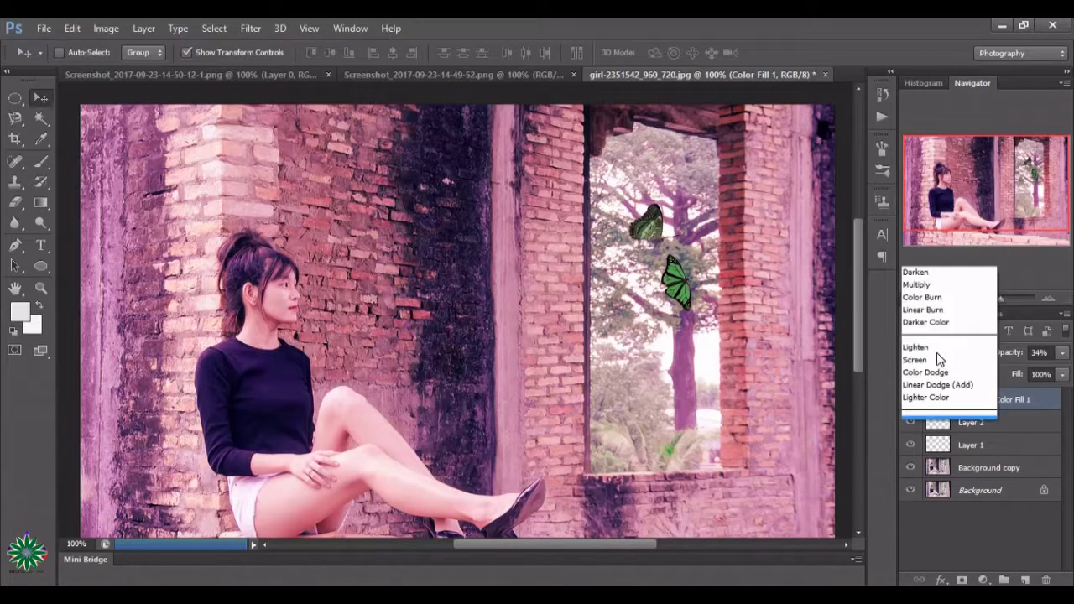
click(916, 152)
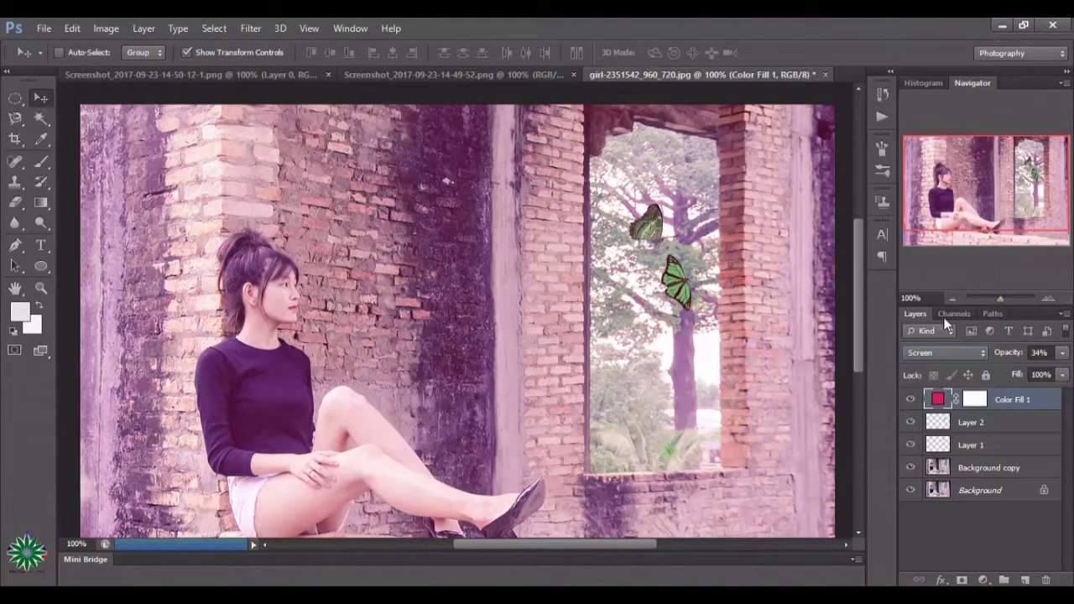
click(987, 580)
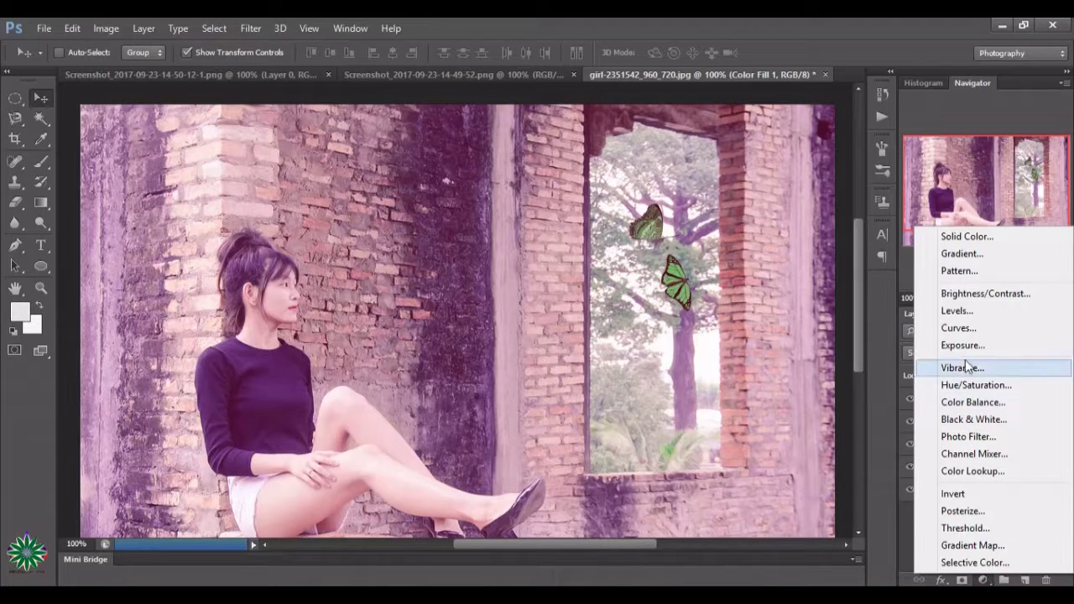
Add another solid colour fill layer in hot pink e61774.
click(965, 239)
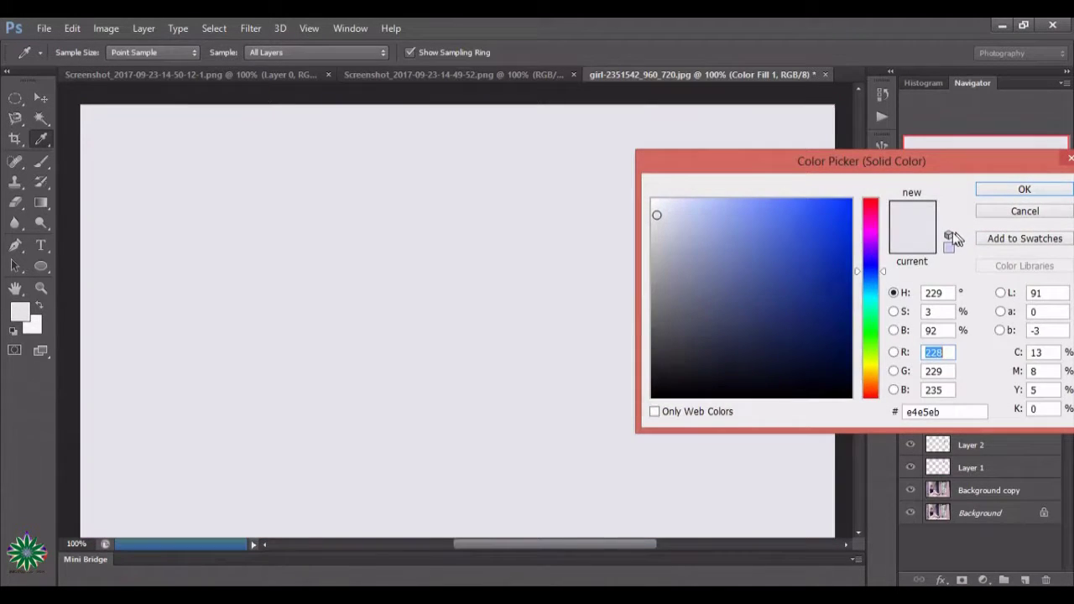
click(868, 214)
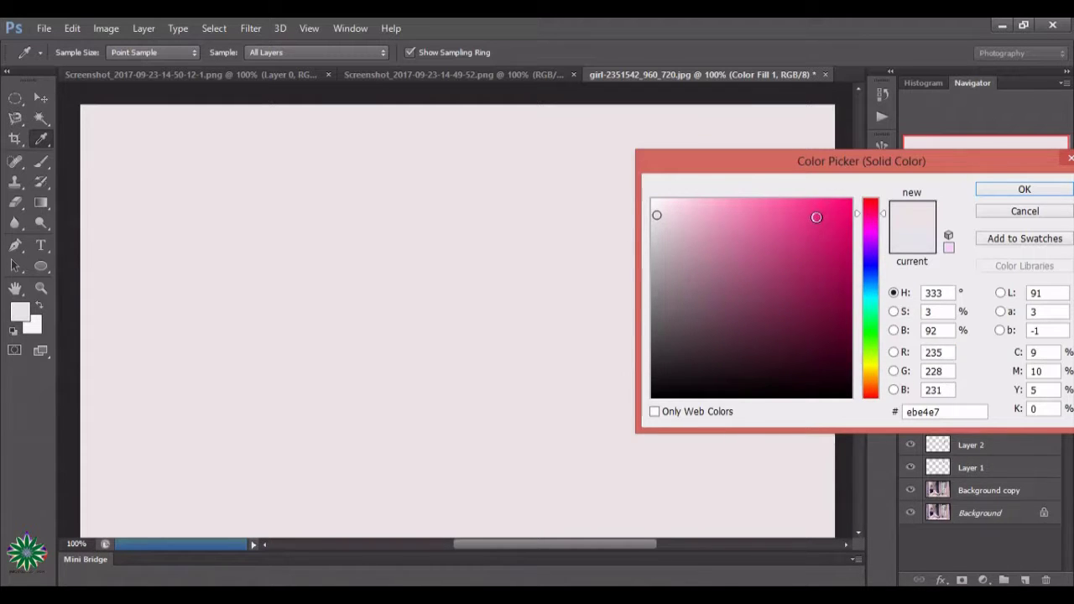
click(817, 217)
click(830, 218)
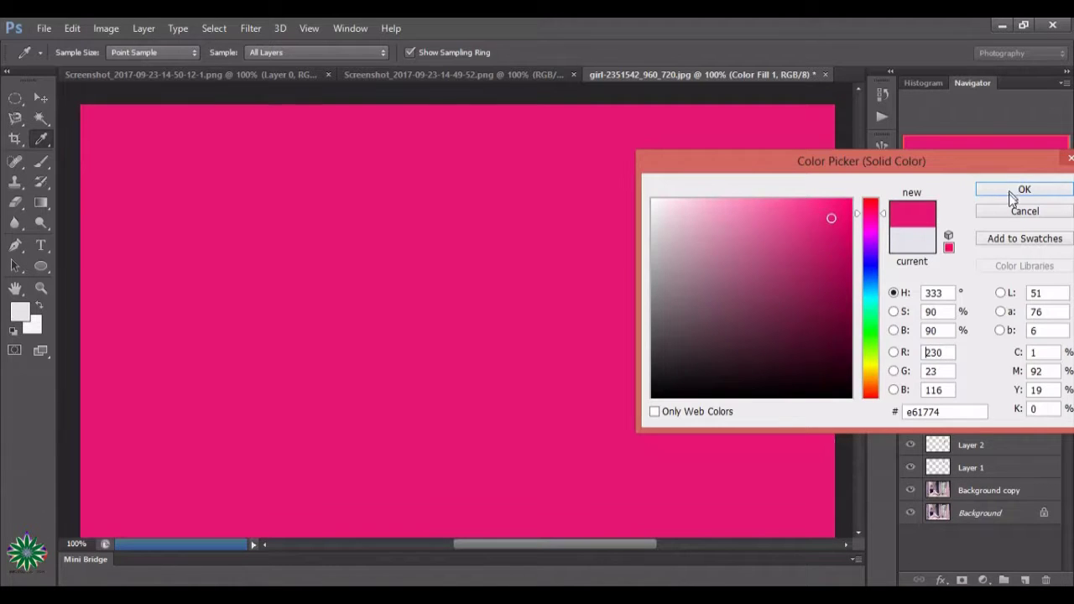
click(1010, 195)
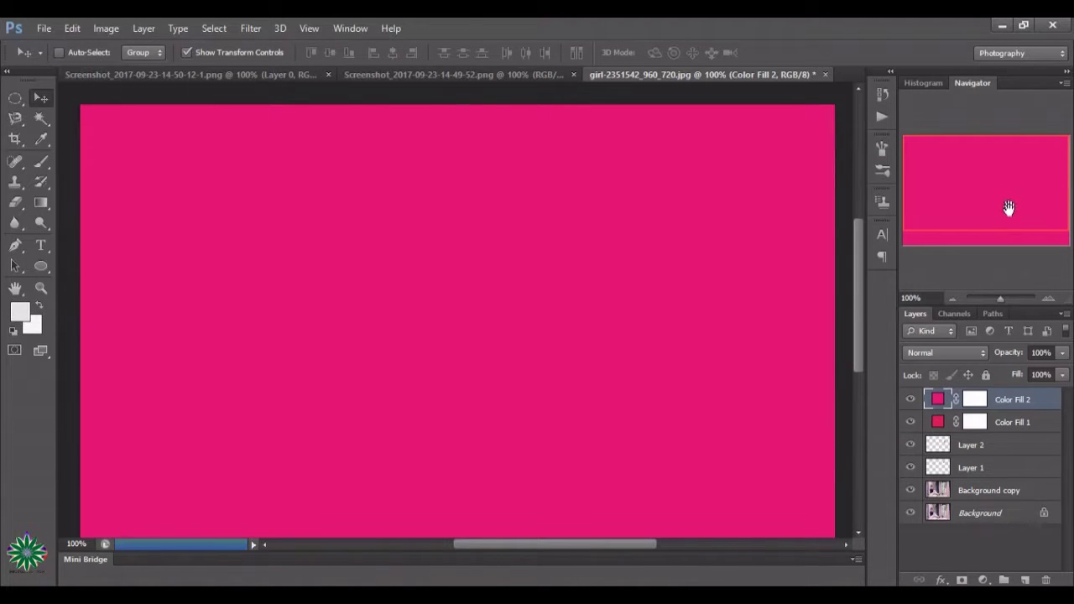
Blend Color Fill 2 in Overlay mode at 32% opacity.
click(956, 353)
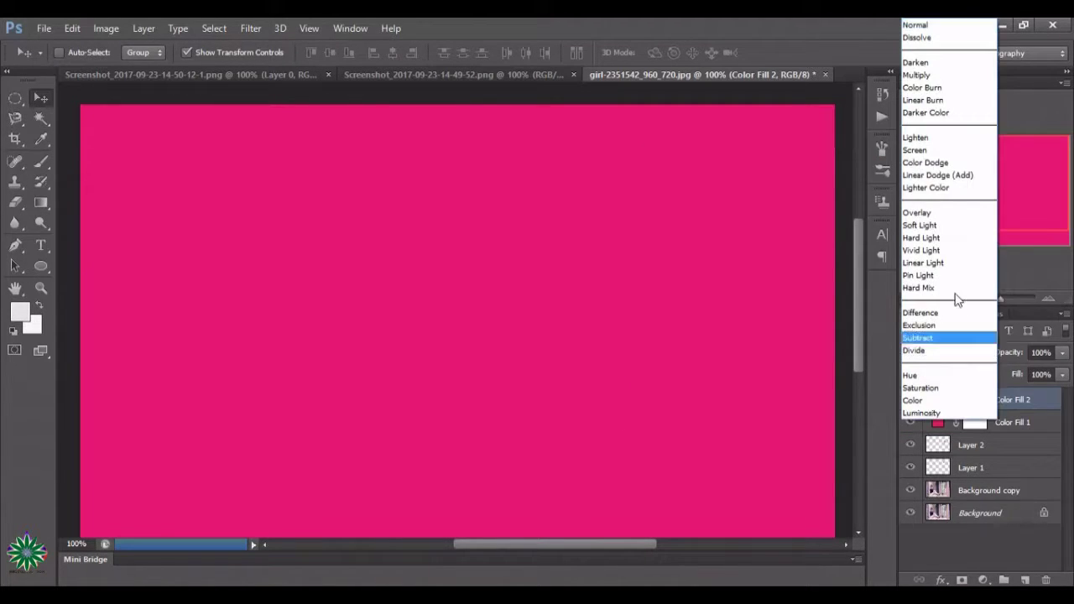
click(929, 212)
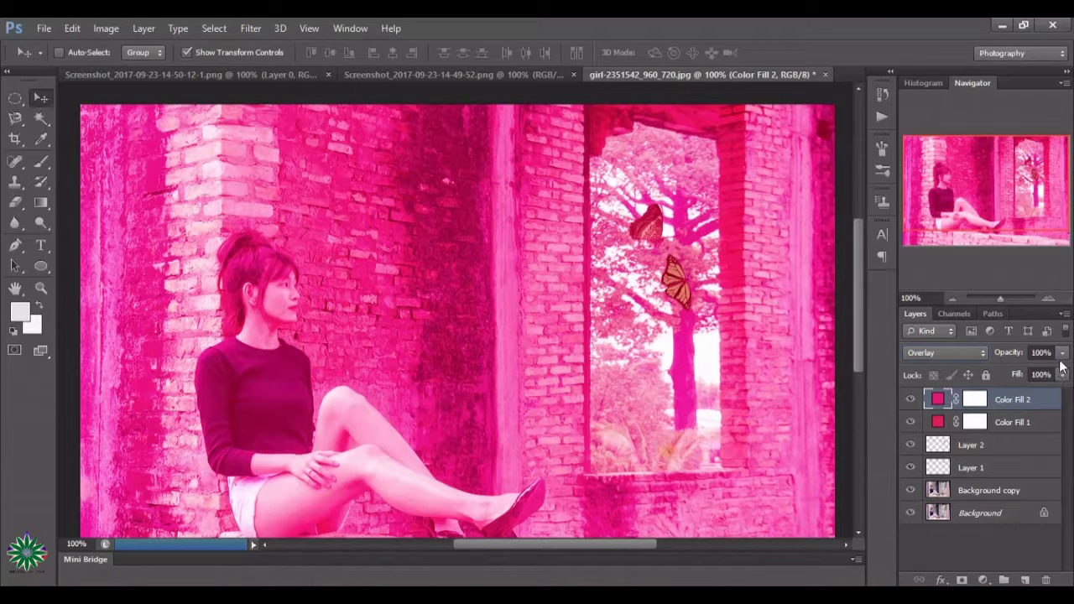
click(1060, 375)
drag(1060, 374, 1017, 379)
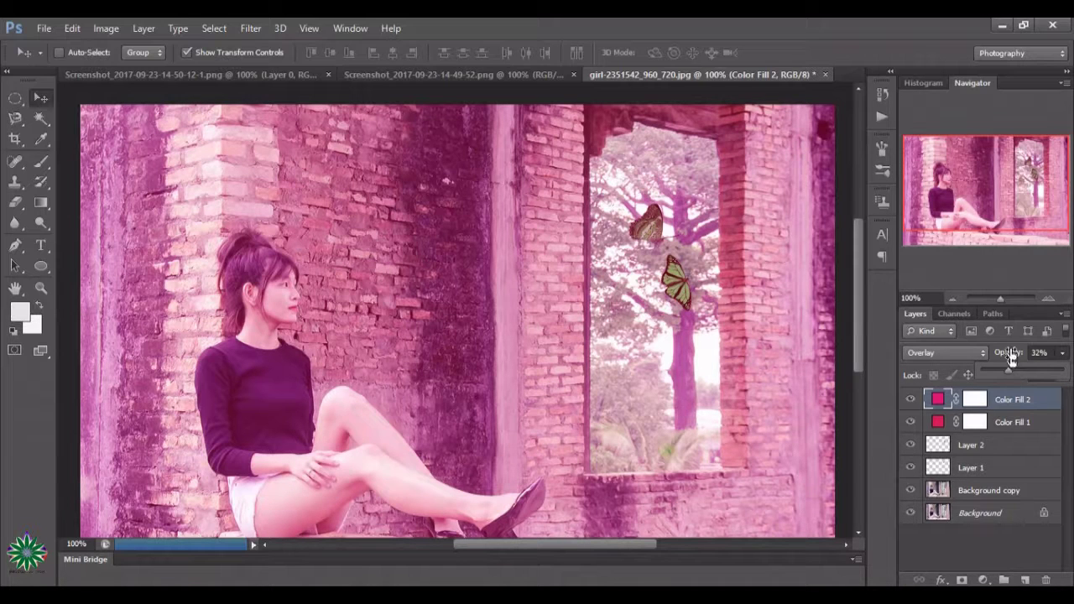
Add a third solid colour fill layer in bright green.
click(984, 580)
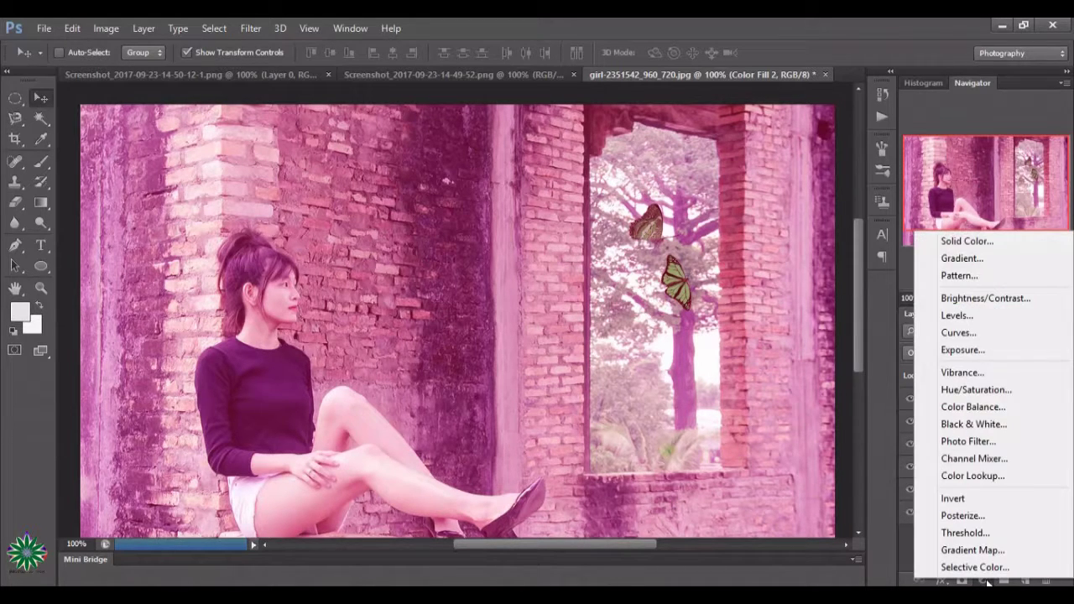
click(990, 244)
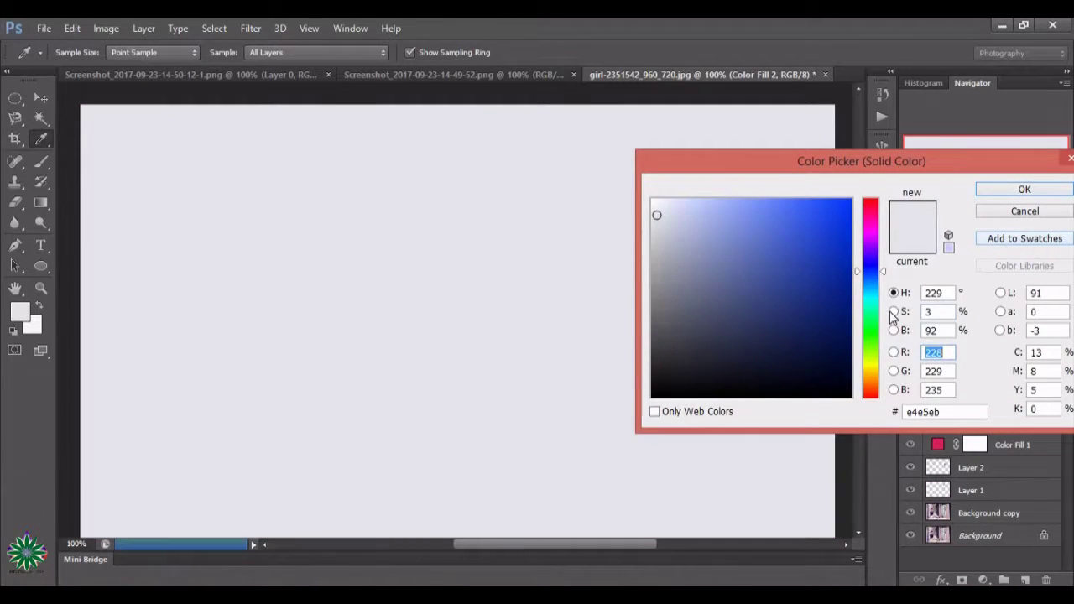
click(872, 331)
click(812, 221)
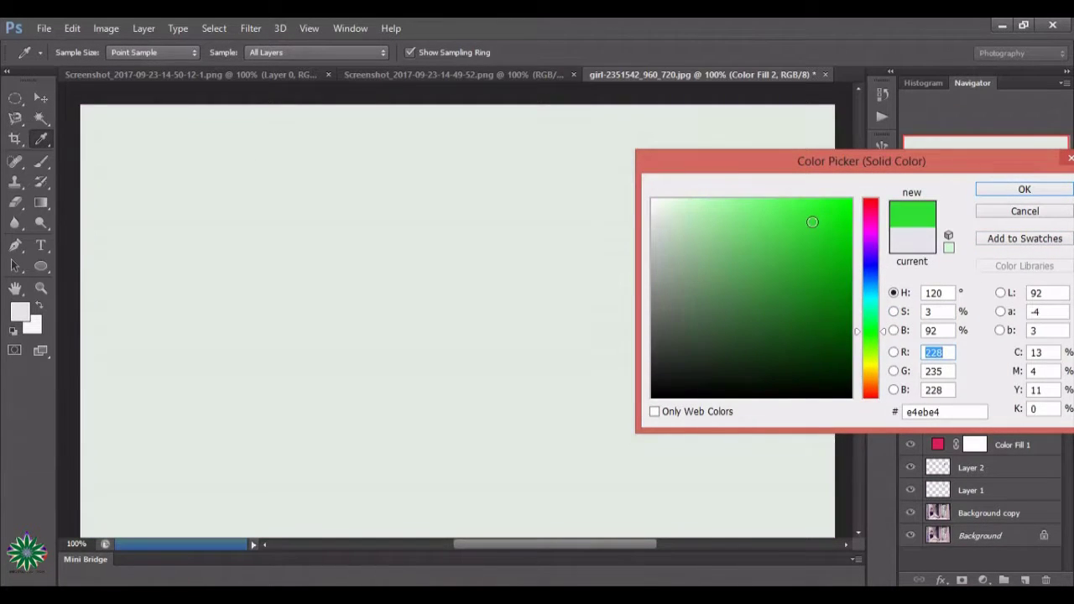
click(994, 189)
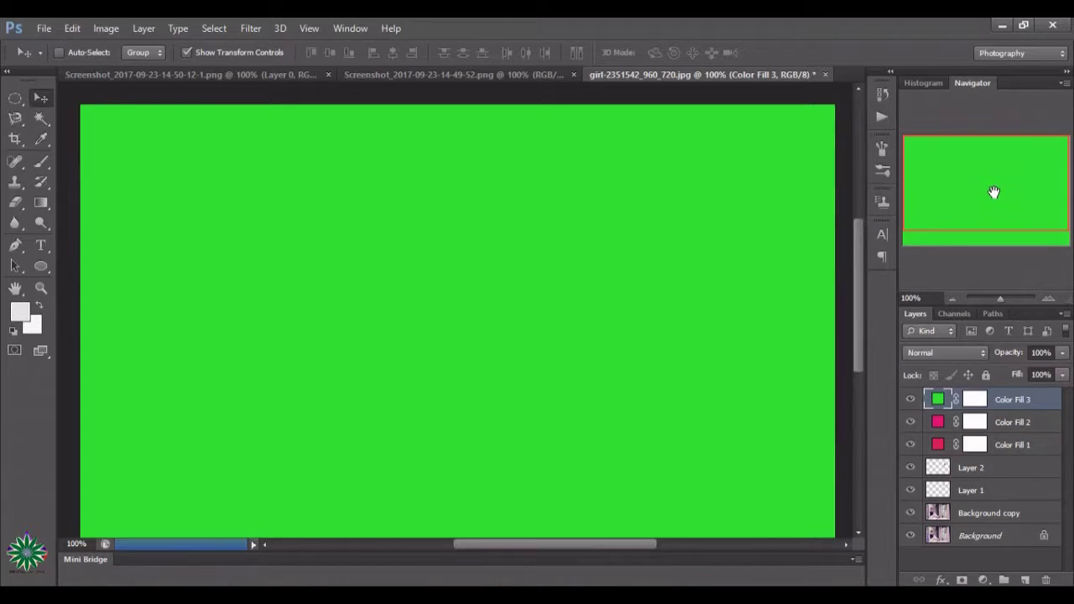
Set Color Fill 3 to Color blend mode at 46% opacity.
click(957, 352)
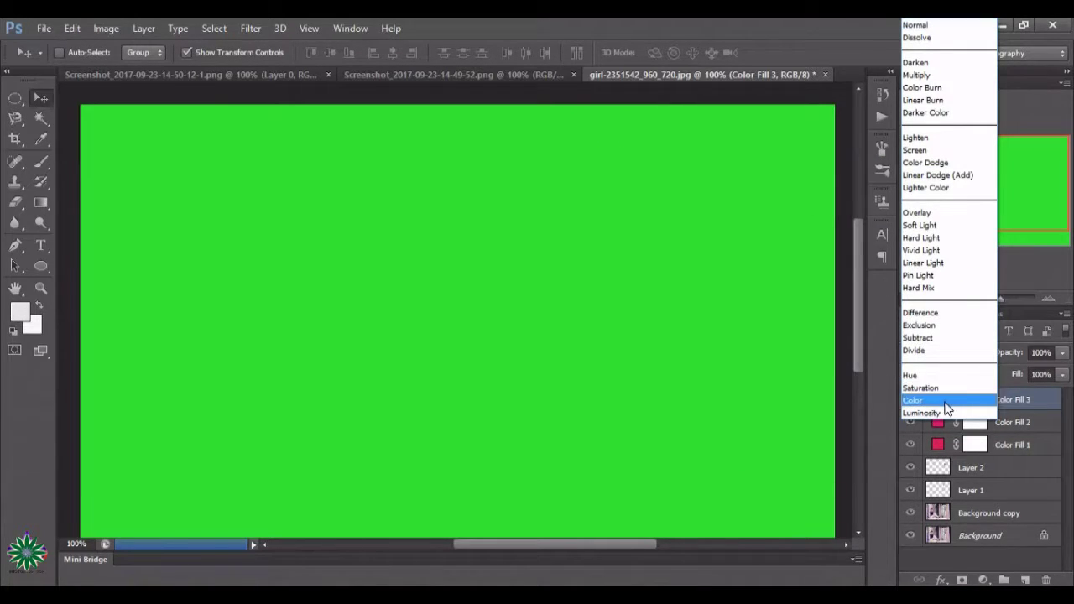
click(946, 401)
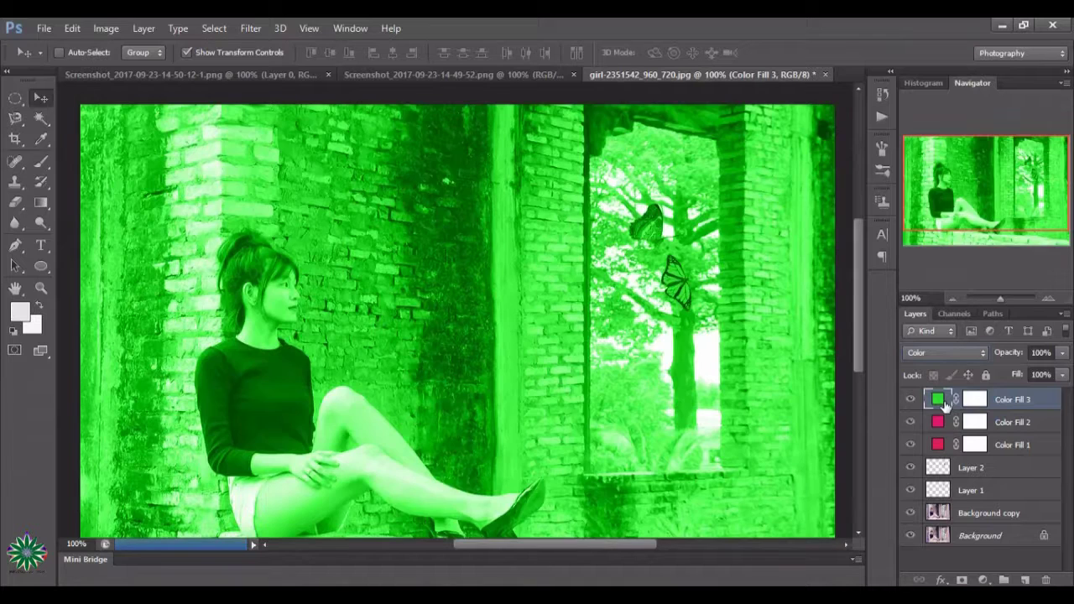
click(1061, 357)
drag(1062, 370, 1026, 375)
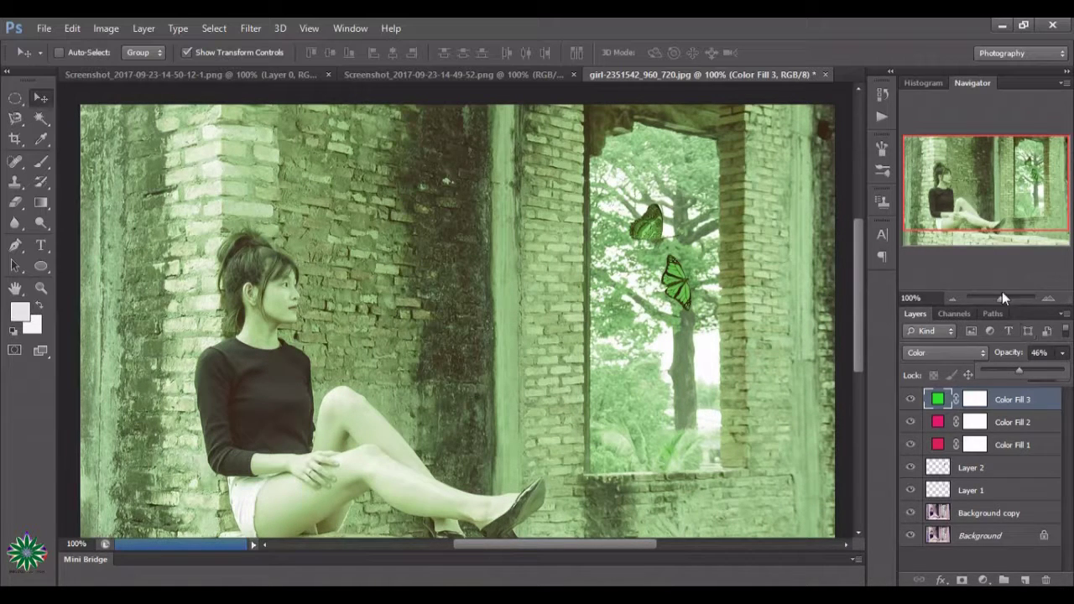
Hide and reshow Color Fill 3, 2 and 1 in turn to compare the tint.
click(911, 400)
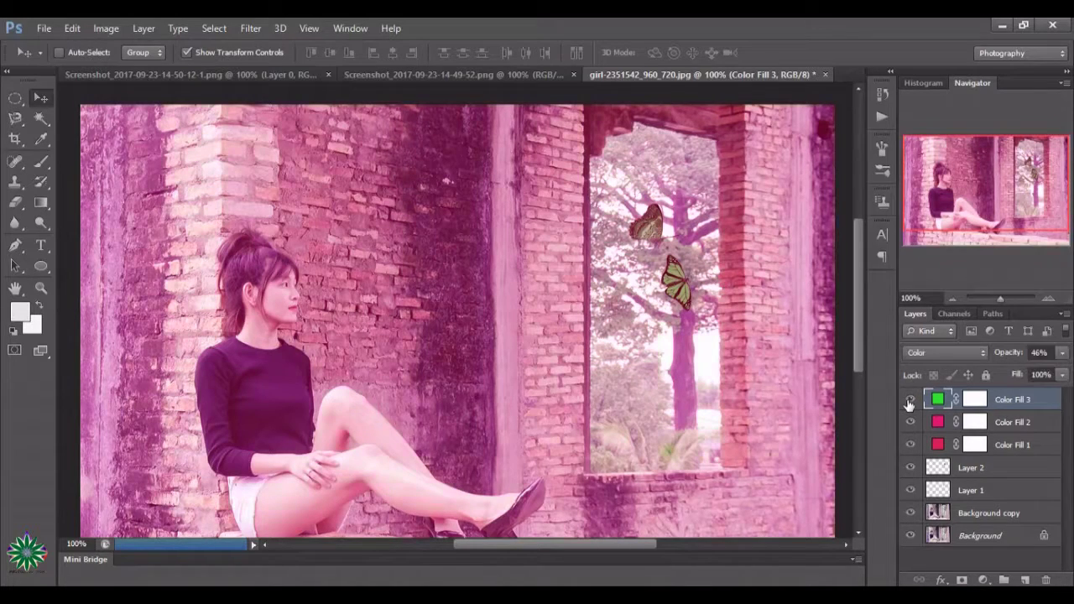
click(910, 401)
click(911, 422)
click(911, 422)
click(911, 444)
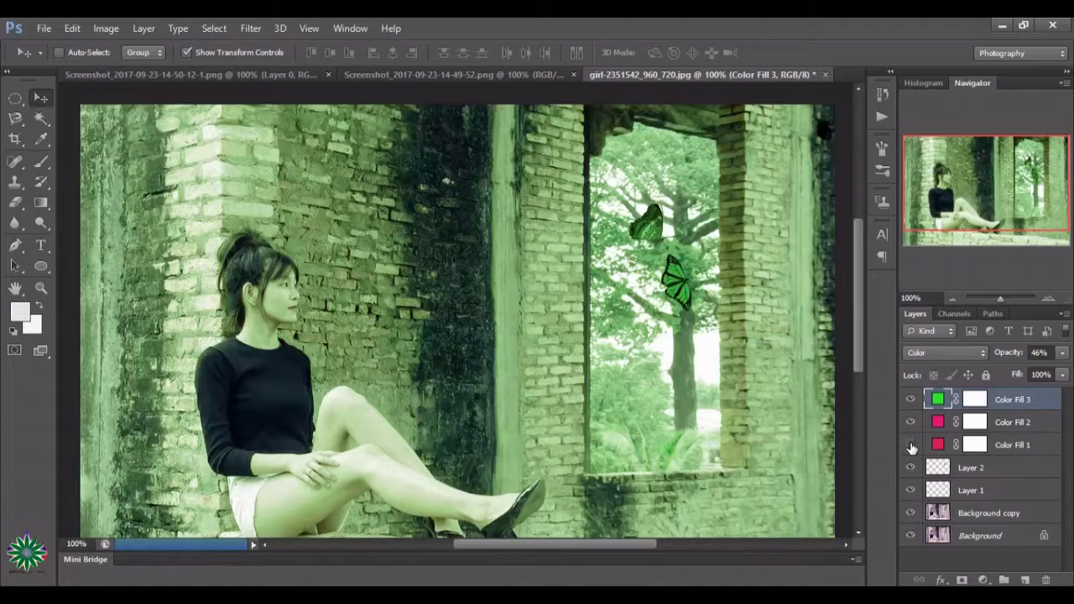
click(911, 445)
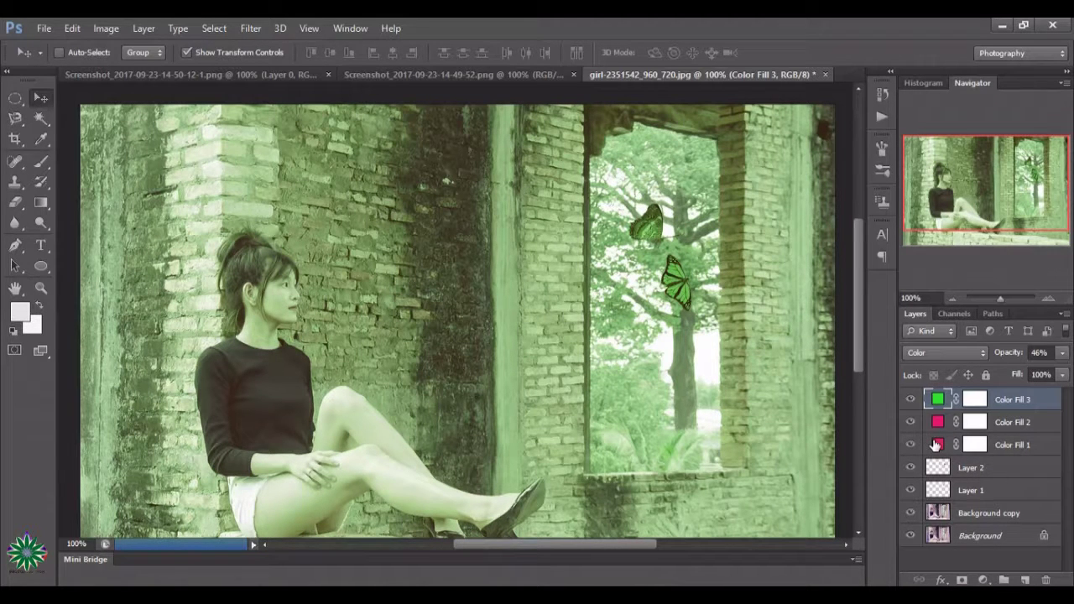
With Color Fill 1 selected, toggle Color Fill 2 and 3 off and back on.
click(936, 444)
click(911, 422)
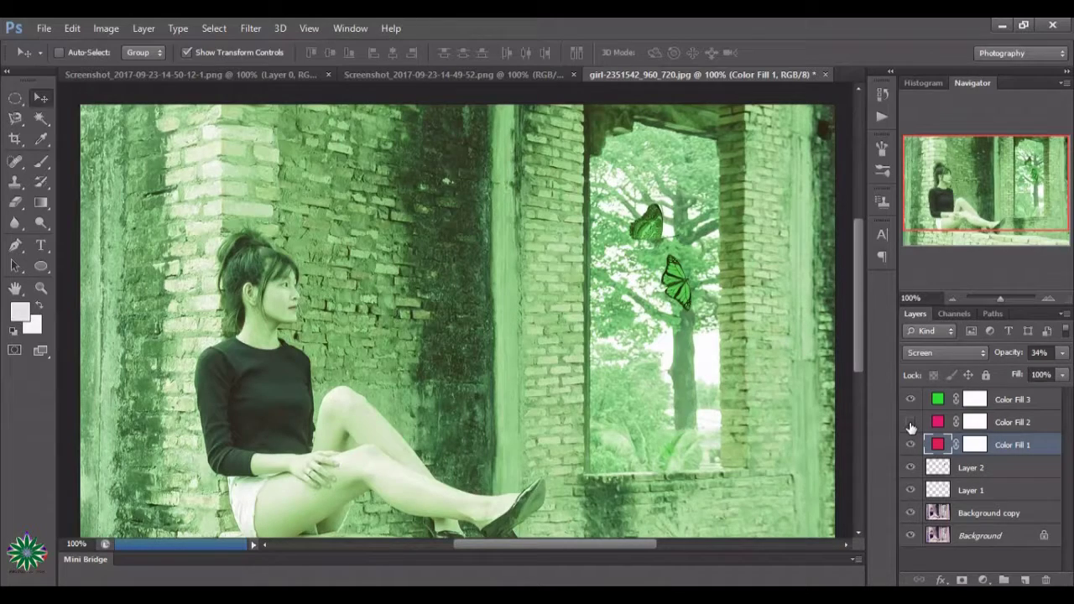
click(910, 422)
click(909, 400)
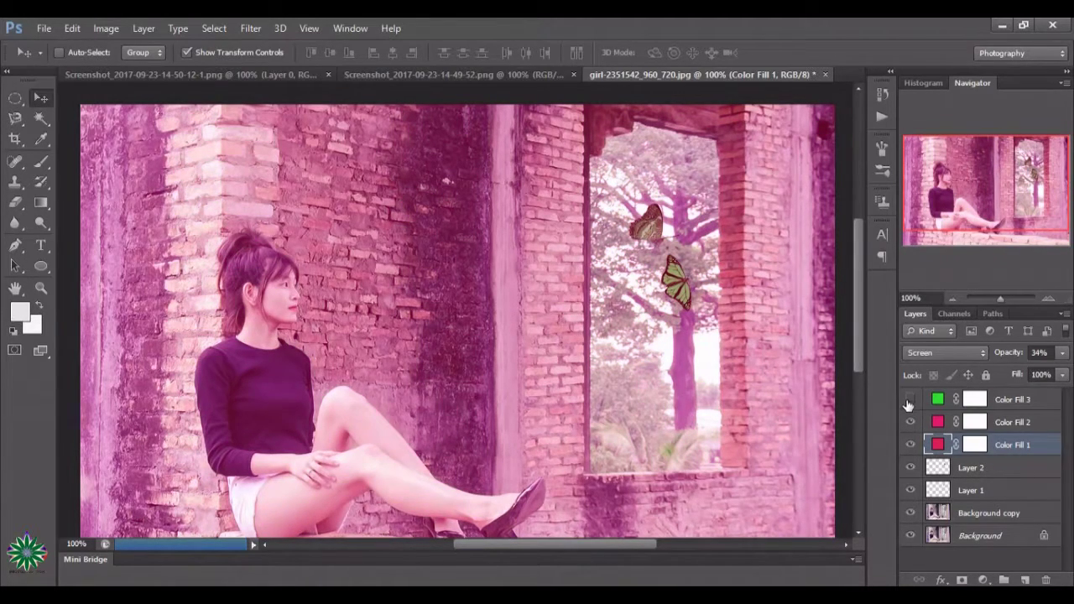
click(910, 399)
Select Color Fills 3, 2 and 1 in turn to check their settings, keeping all visible.
click(975, 399)
click(976, 428)
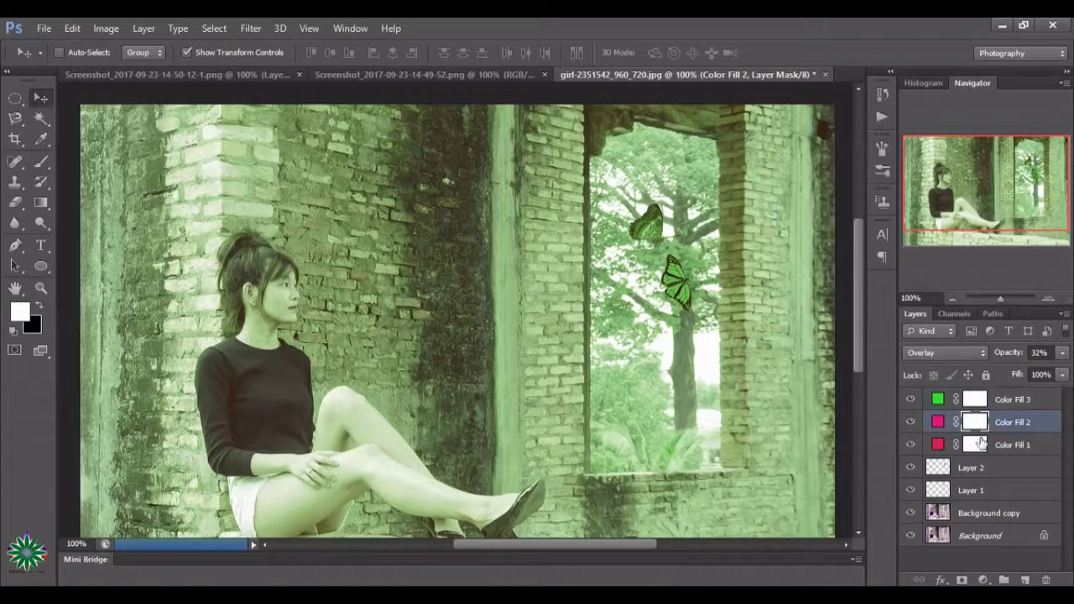
click(976, 447)
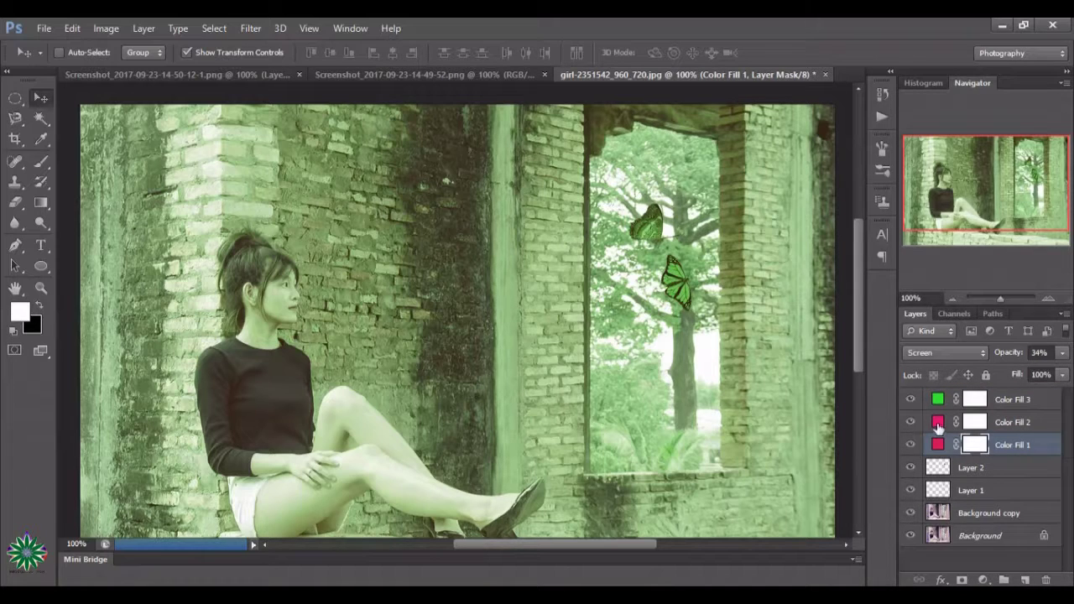
click(938, 425)
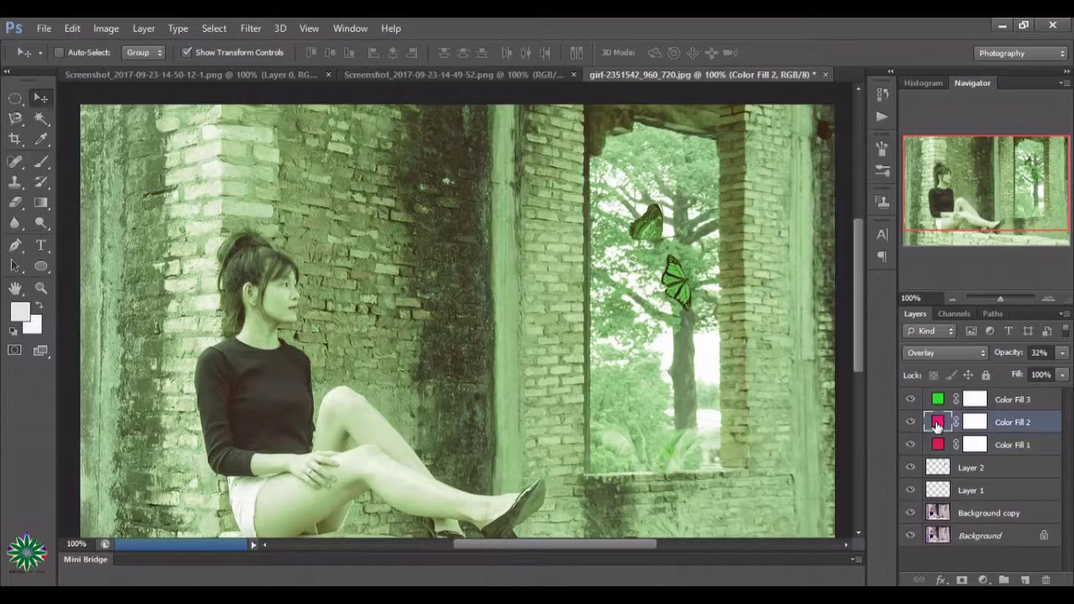
click(937, 401)
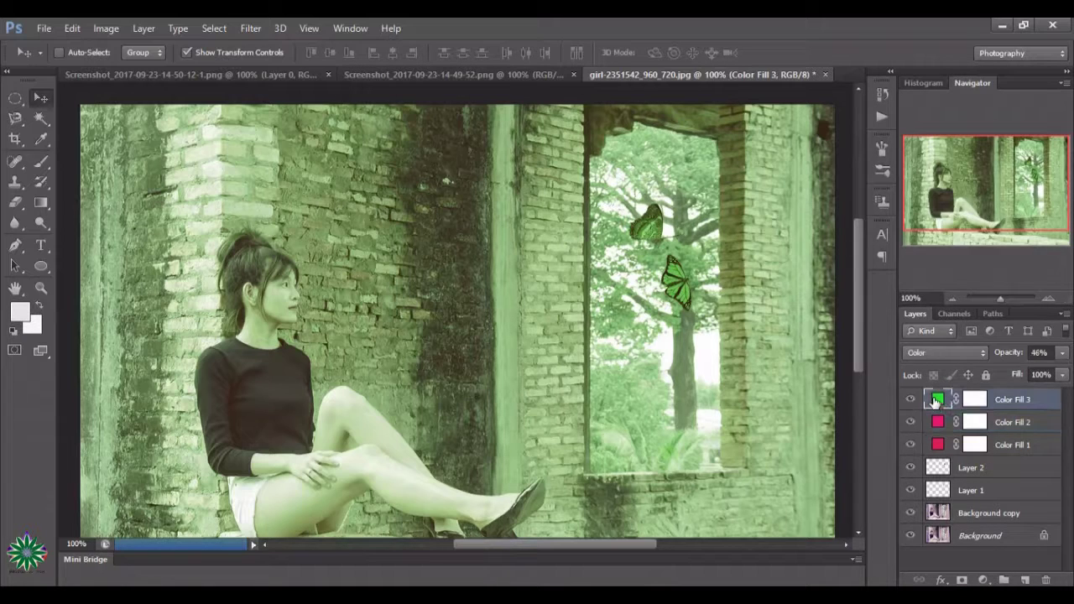
click(938, 424)
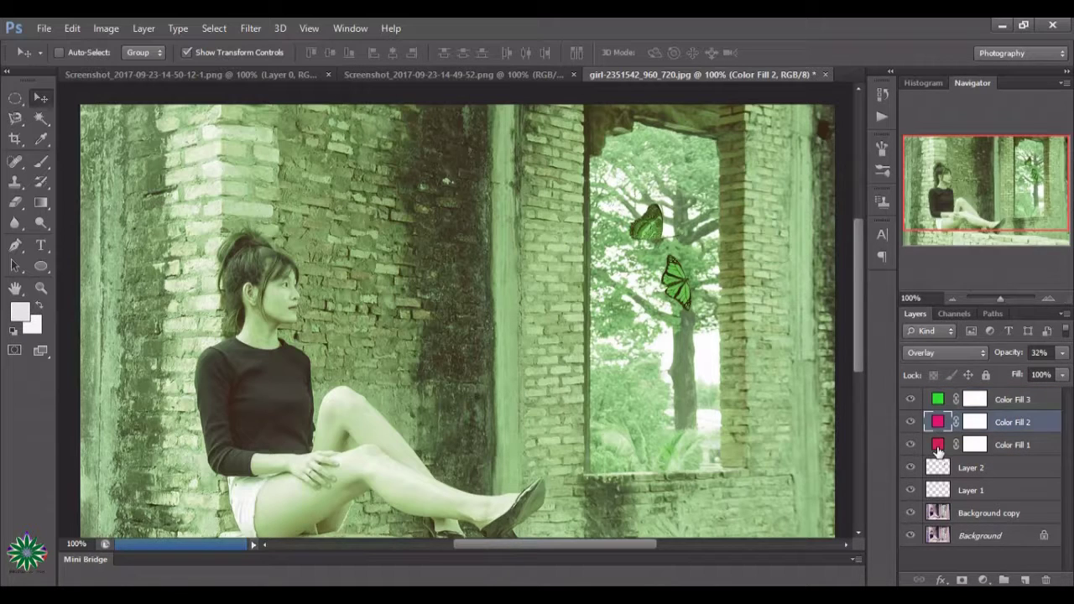
click(938, 446)
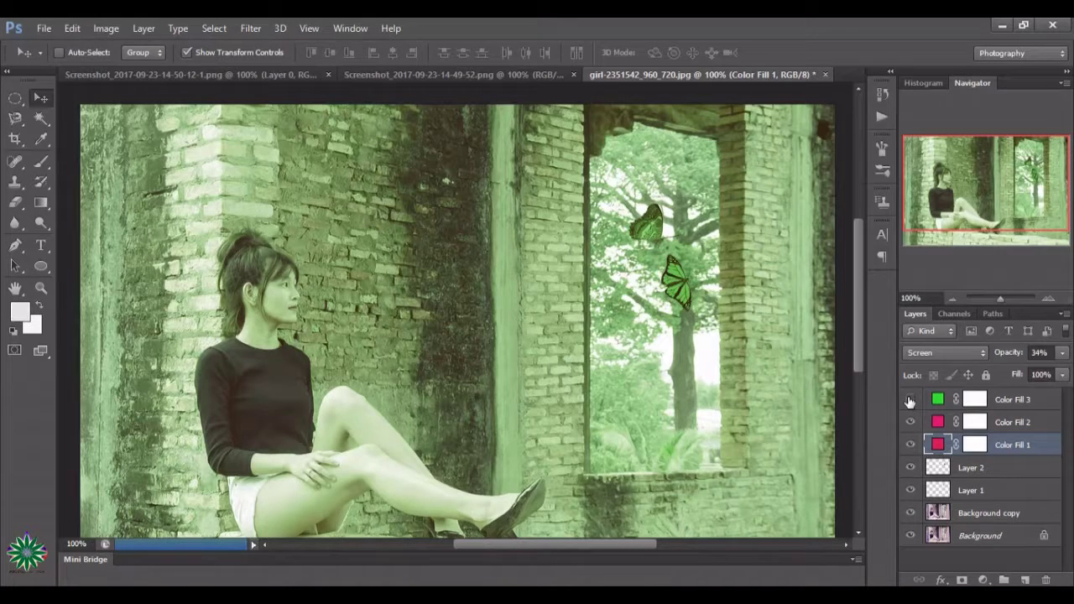
click(910, 400)
click(983, 580)
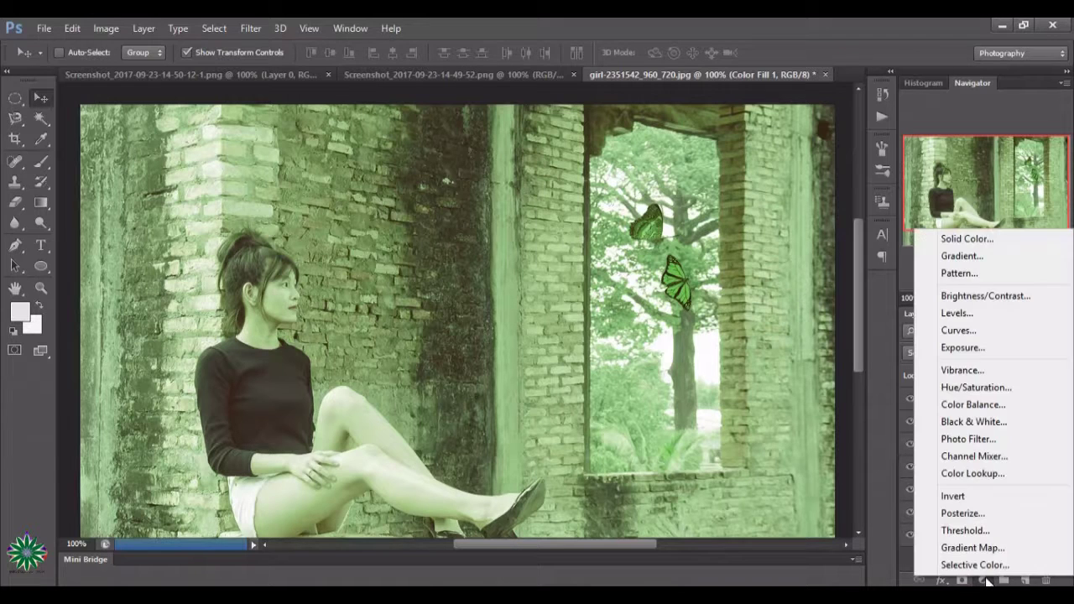
Add Curves 1, lifting the RGB and Green channel black points to output 14.
click(960, 330)
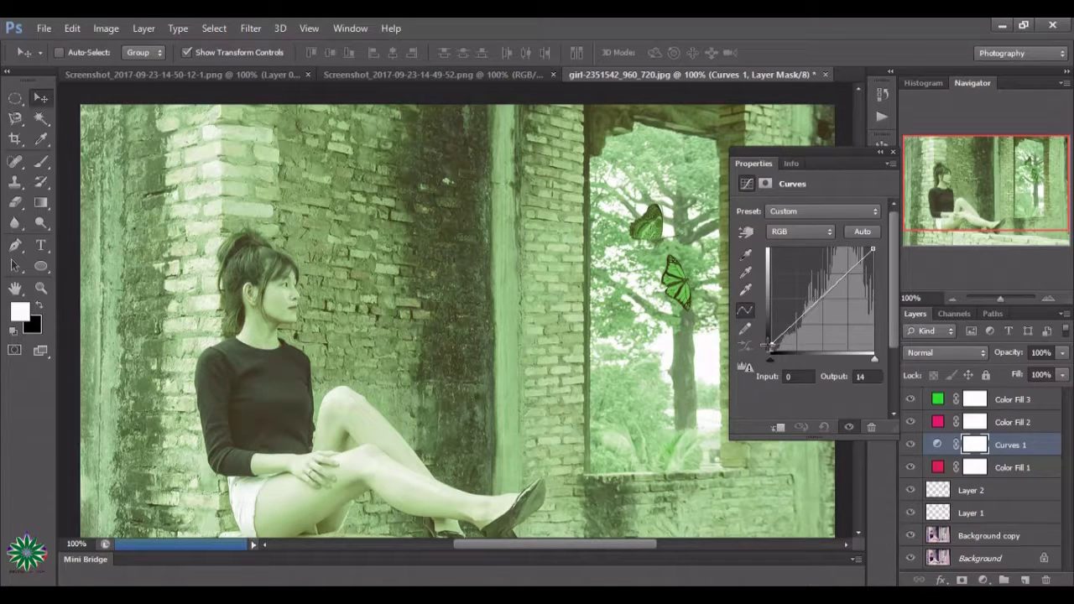
drag(771, 350, 771, 344)
click(796, 231)
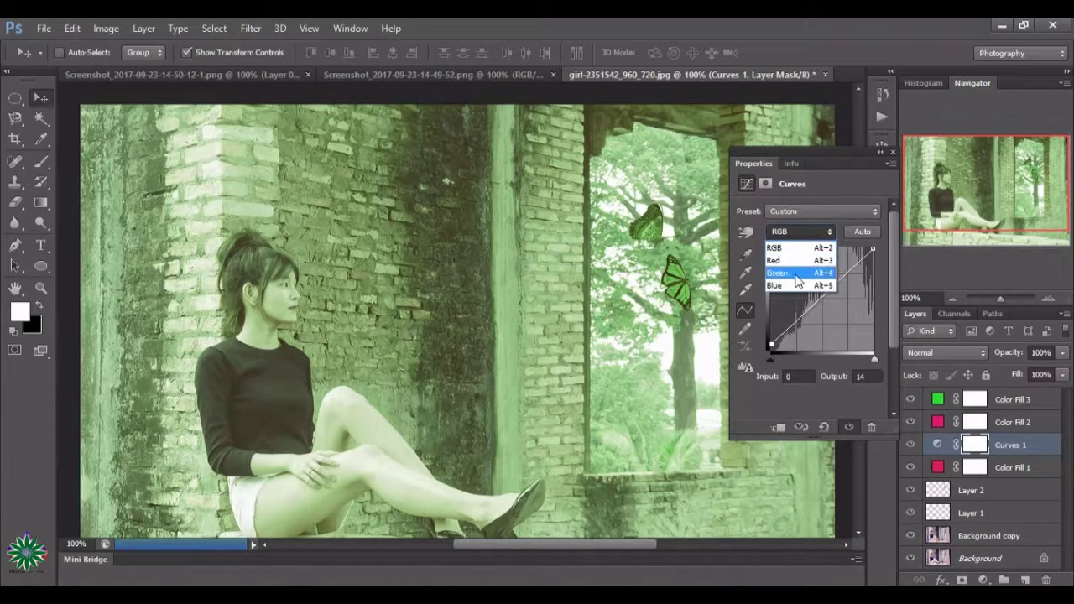
click(790, 268)
drag(771, 347, 771, 341)
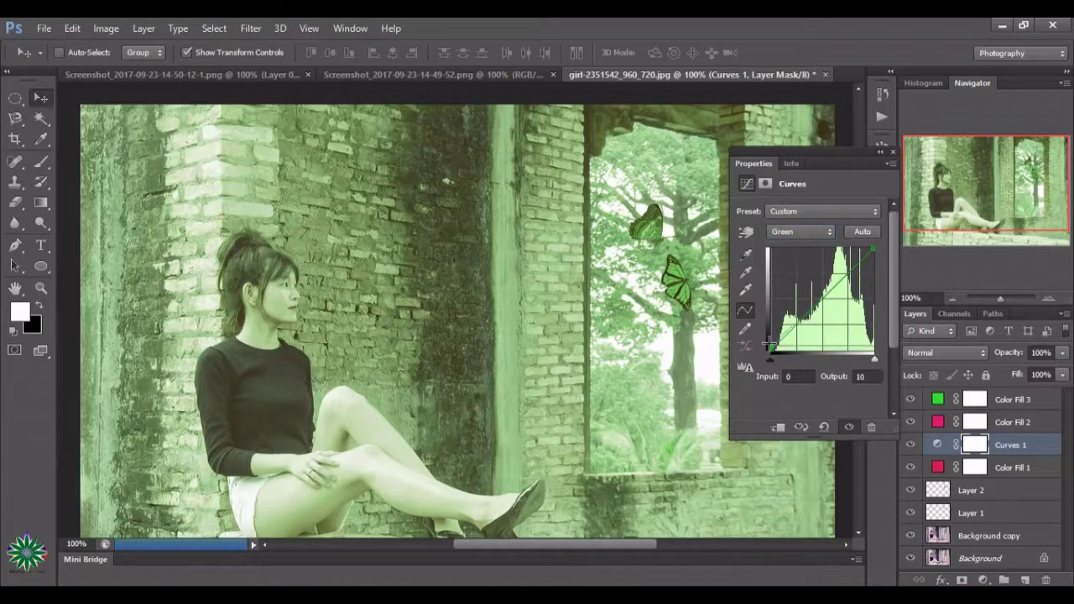
click(893, 151)
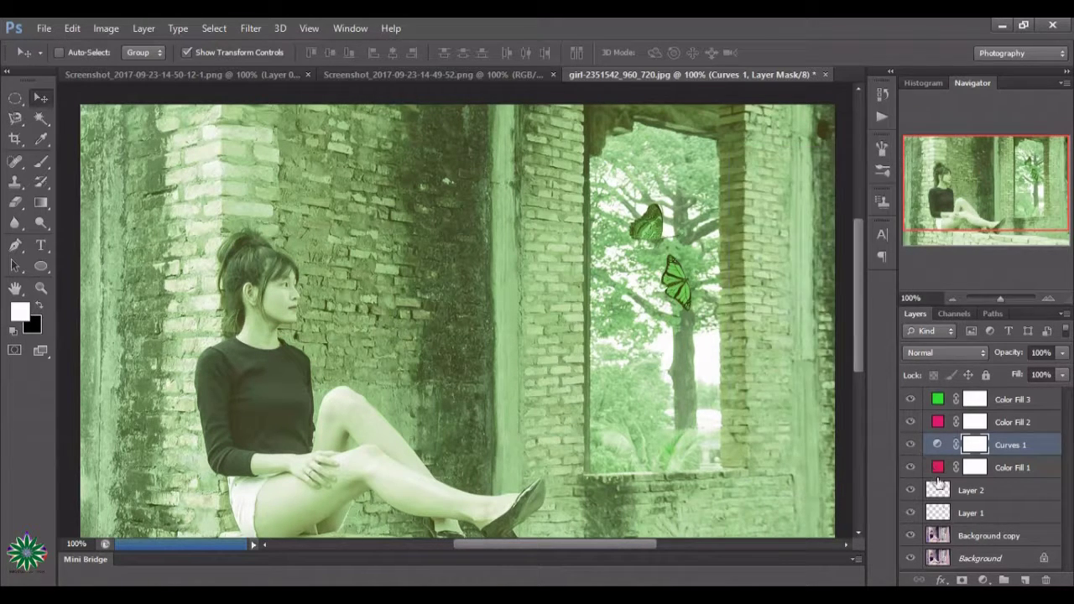
click(984, 580)
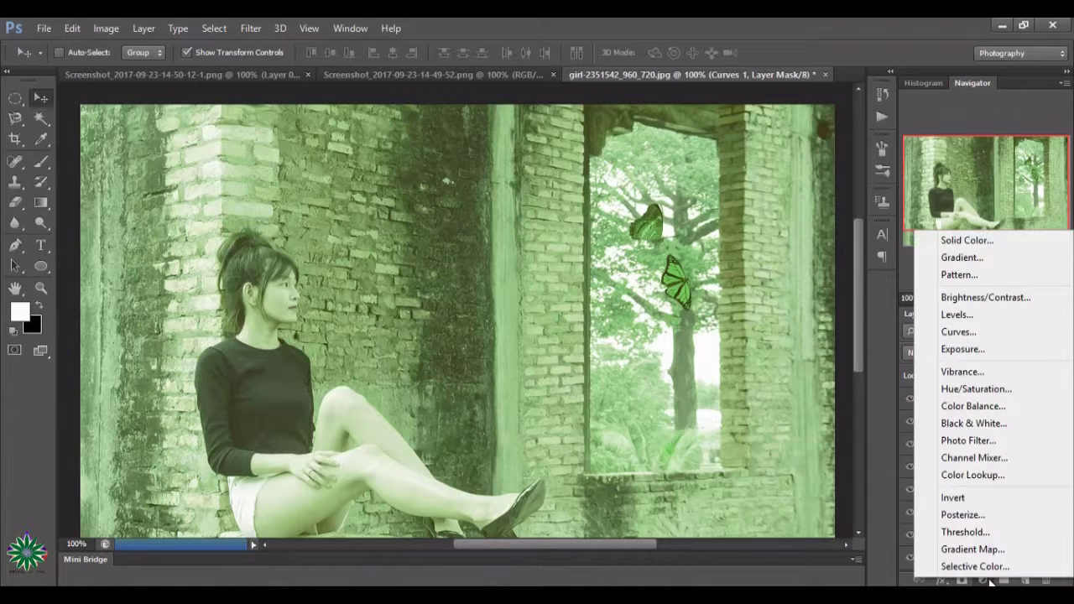
Add Color Balance 1 shifting midtones to +51 red, +27 green and +36 blue.
click(973, 409)
mouse_move(783, 246)
mouse_down()
mouse_move(762, 247)
mouse_move(813, 249)
mouse_move(794, 277)
mouse_move(805, 280)
mouse_move(767, 278)
mouse_move(795, 284)
mouse_move(809, 306)
mouse_up()
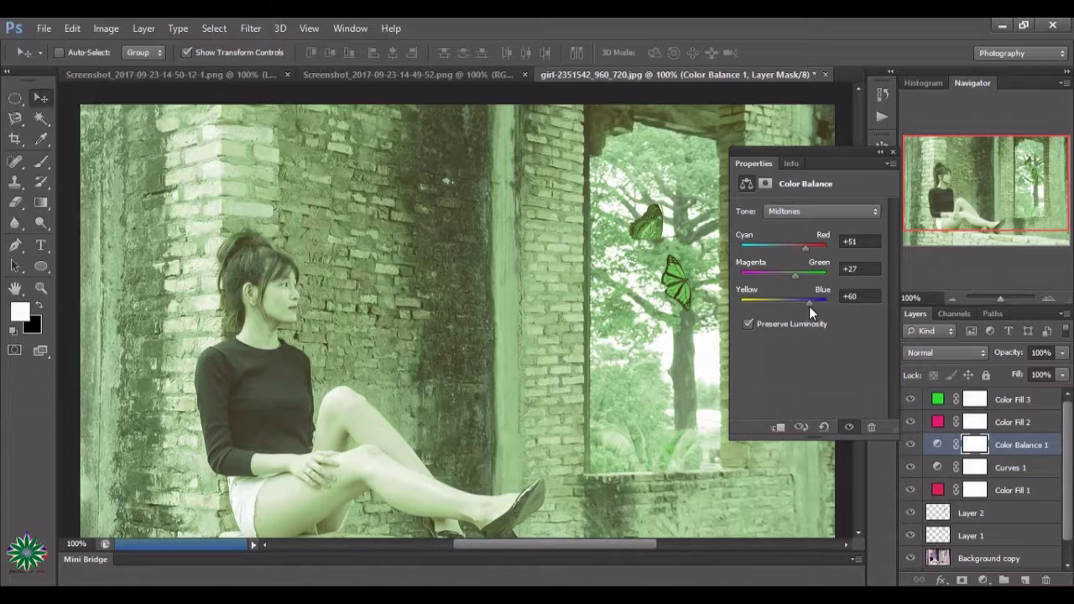
drag(810, 307, 800, 306)
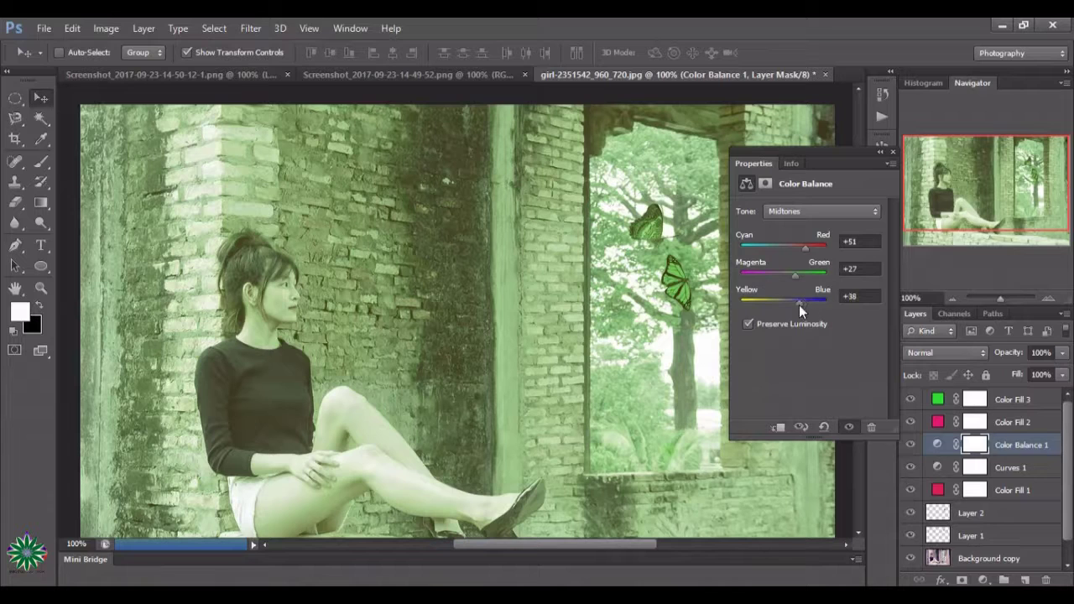
click(891, 152)
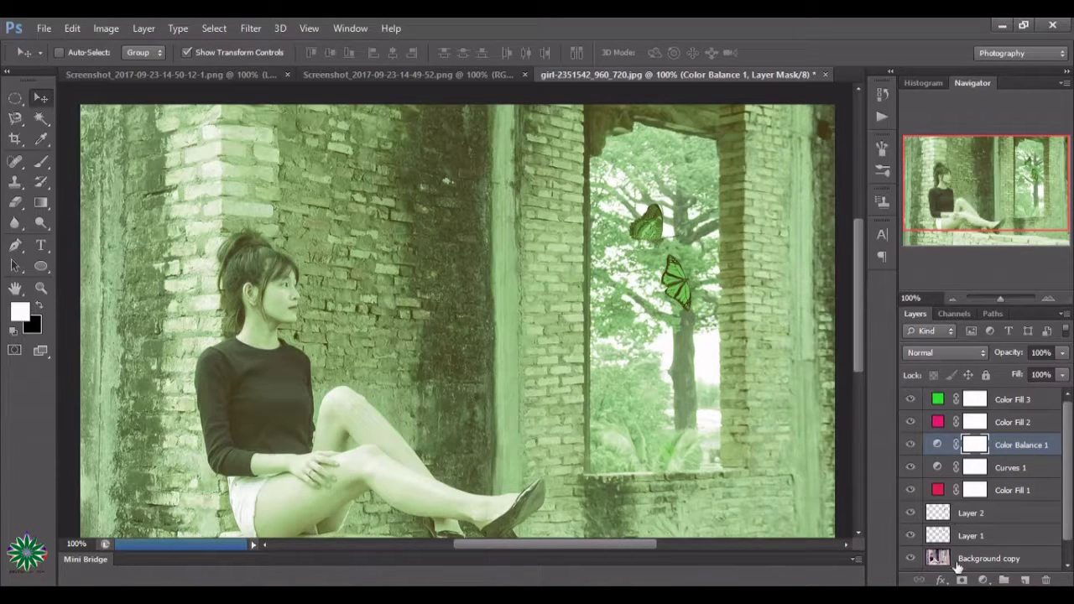
click(984, 581)
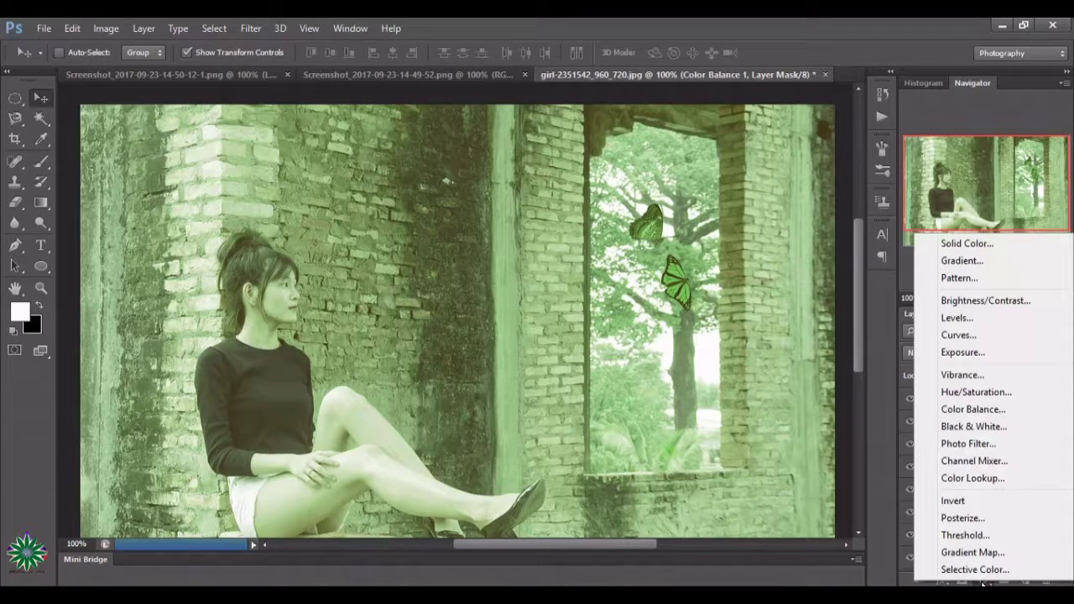
Add Channel Mixer 1 with Red output Green at -5% and Blue at -25%.
click(973, 461)
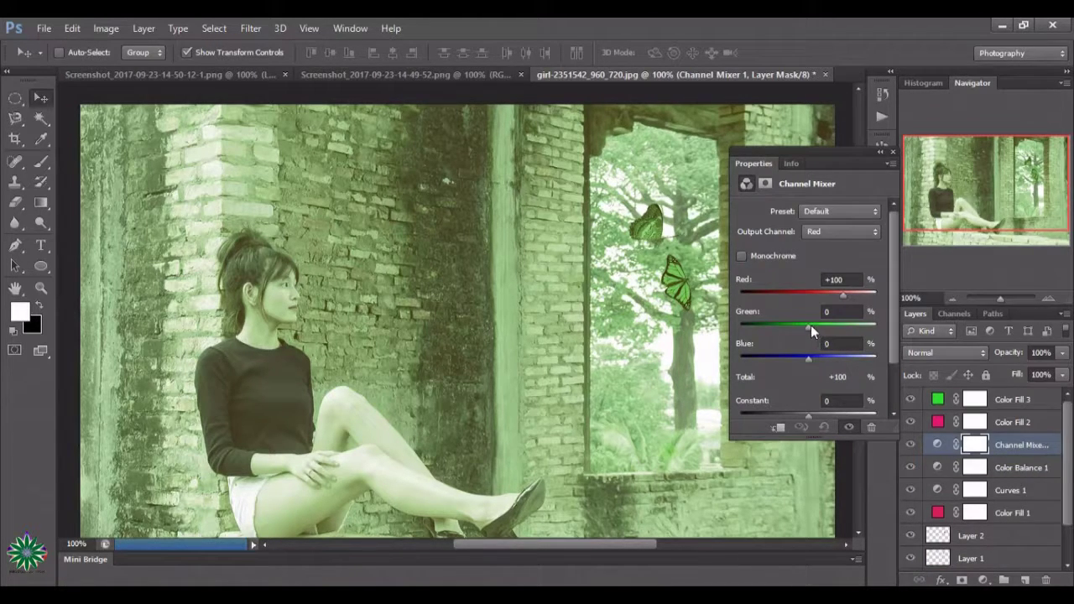
drag(810, 325, 800, 360)
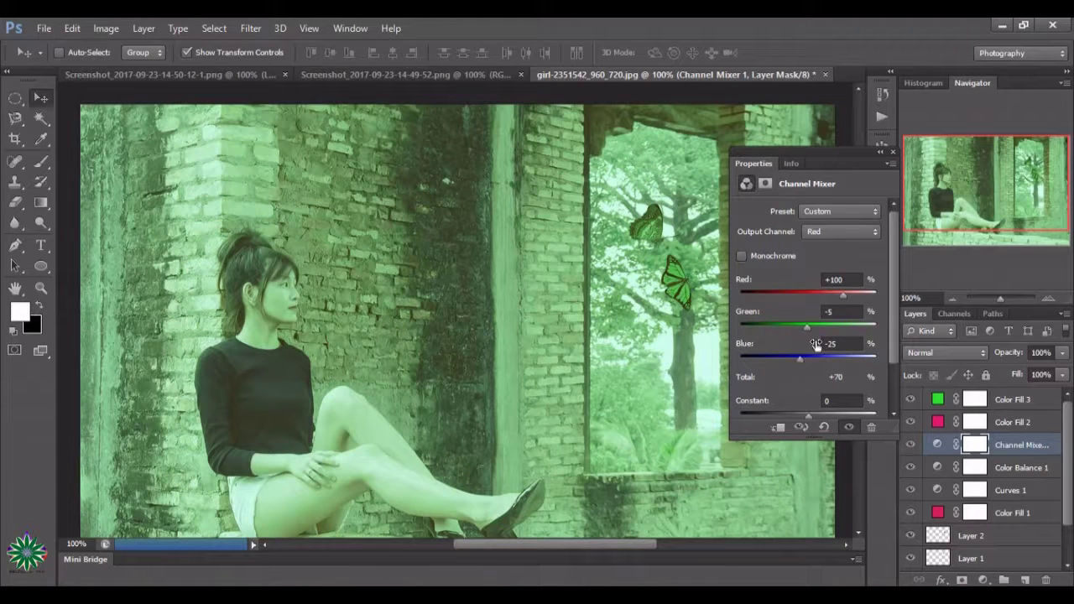
click(892, 153)
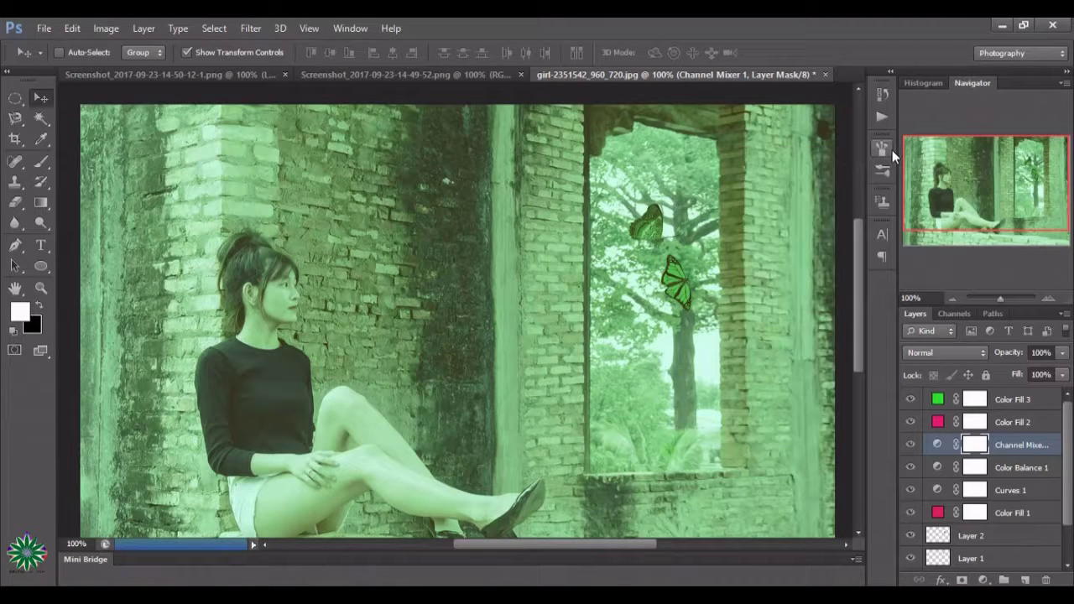